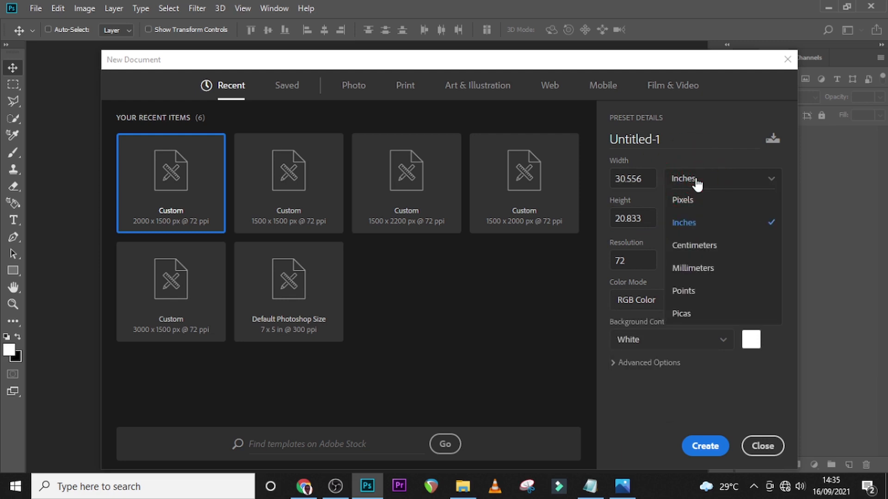
# Create a new document named SCHOOL POSTER at 2200 by 1500 pixels and 72 pixels/inch, with pixels as the unit.
pyautogui.click(696, 198)
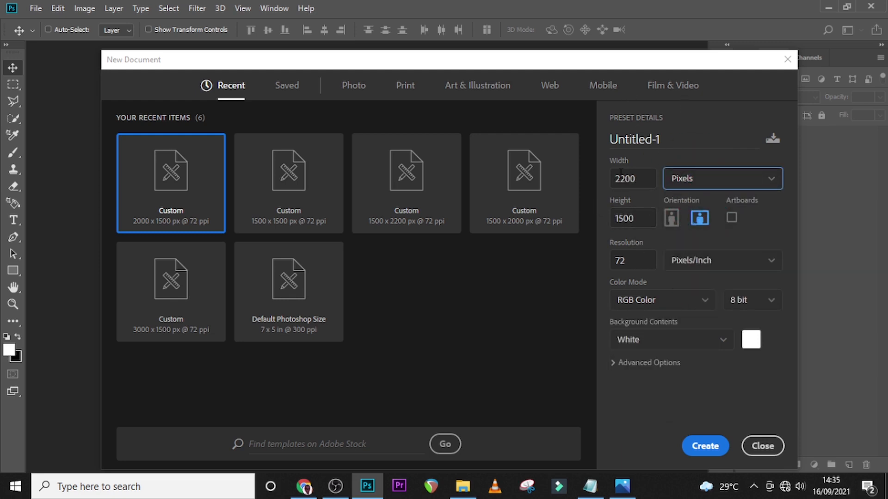
pyautogui.click(673, 137)
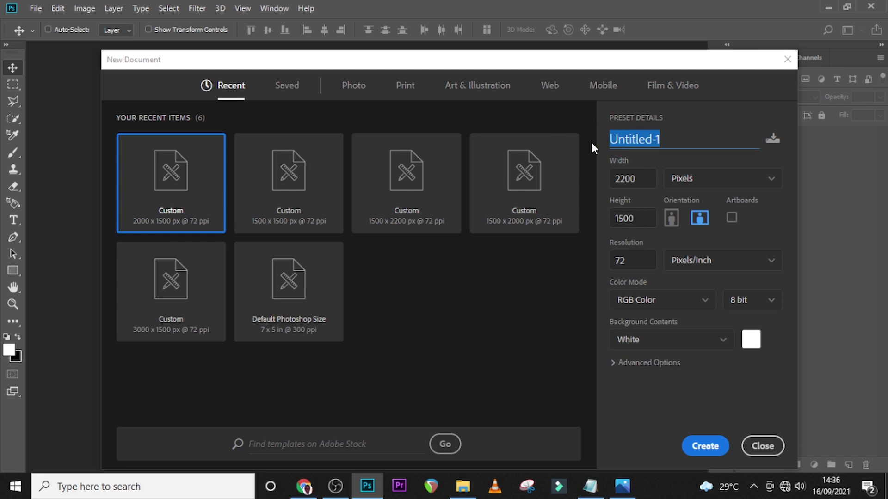
pyautogui.press('capslock')
pyautogui.write('SCHOOL')
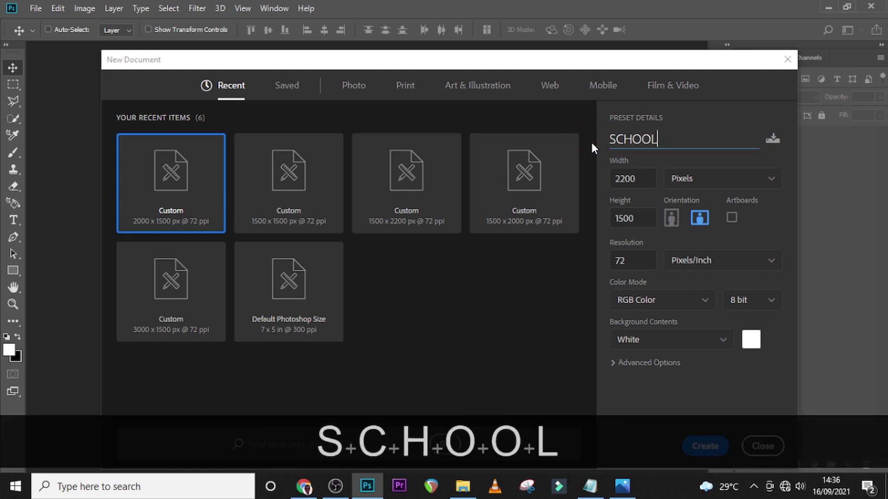
pyautogui.write(' POSTER')
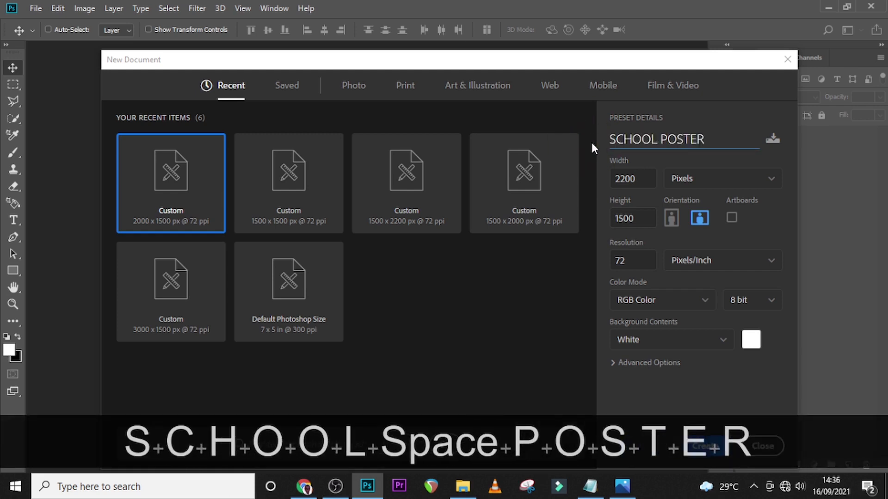
pyautogui.click(697, 445)
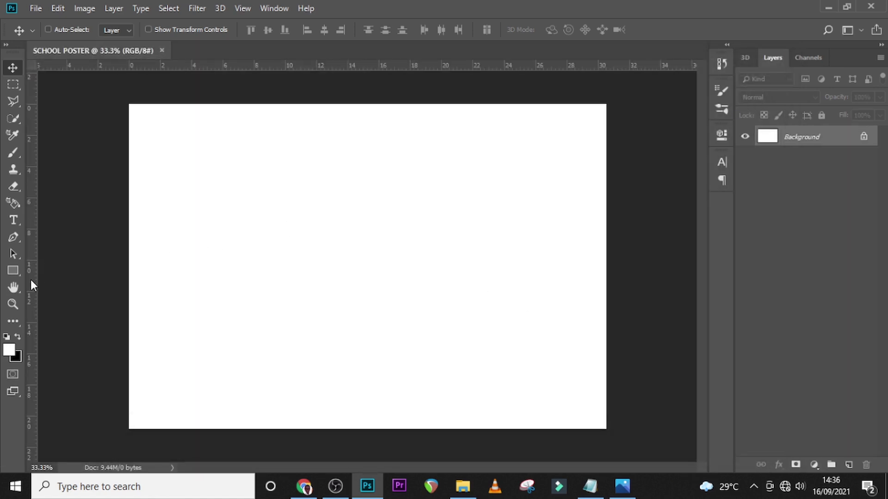
# Add vertical and horizontal guides along the canvas edges and through the centre of the poster.
pyautogui.moveTo(31, 283); pyautogui.dragTo(606, 291)
pyautogui.moveTo(31, 275); pyautogui.dragTo(367, 268)
pyautogui.moveTo(296, 66); pyautogui.dragTo(299, 105)
pyautogui.moveTo(291, 66); pyautogui.dragTo(284, 266)
pyautogui.moveTo(273, 66); pyautogui.dragTo(264, 428)
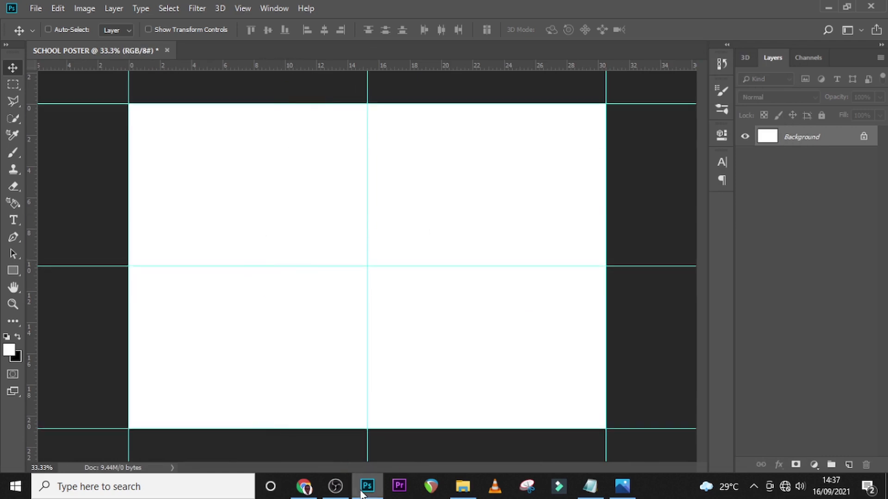
# Place the school building photo scaled to about 37%, in the canvas's upper-right corner and extending past its right edge.
pyautogui.click(462, 486)
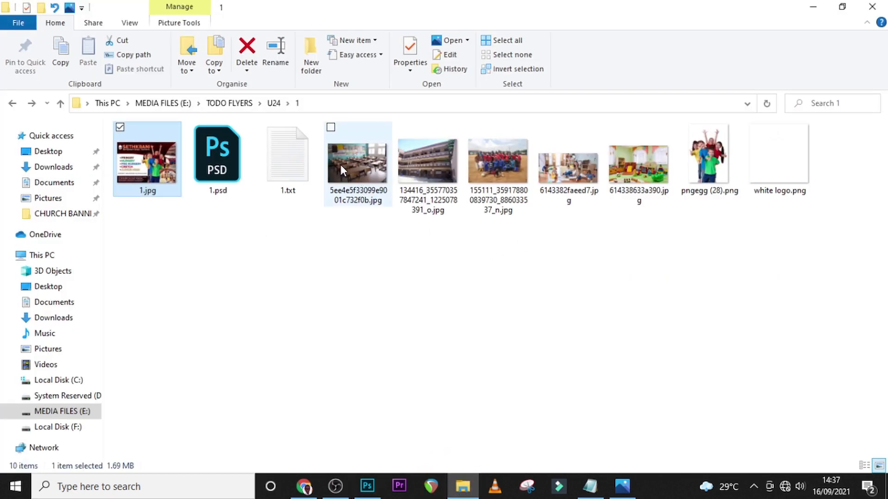
pyautogui.moveTo(425, 169); pyautogui.dragTo(416, 327)
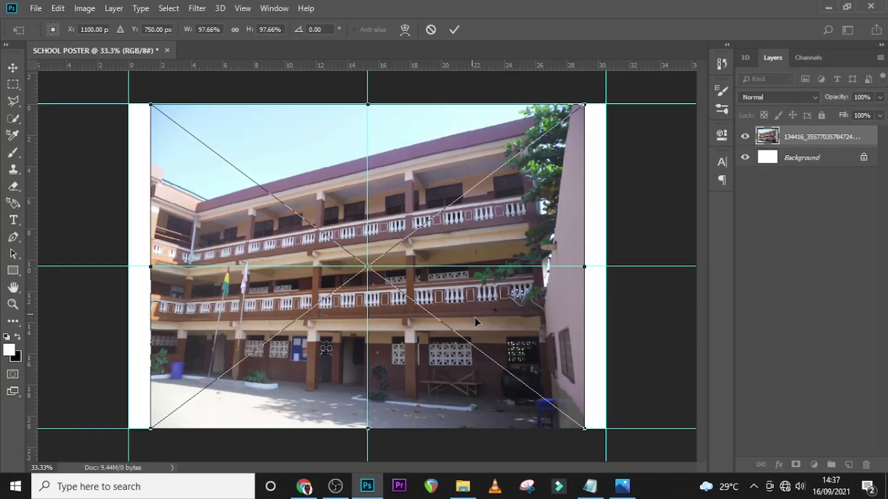
pyautogui.moveTo(586, 430); pyautogui.dragTo(493, 307)
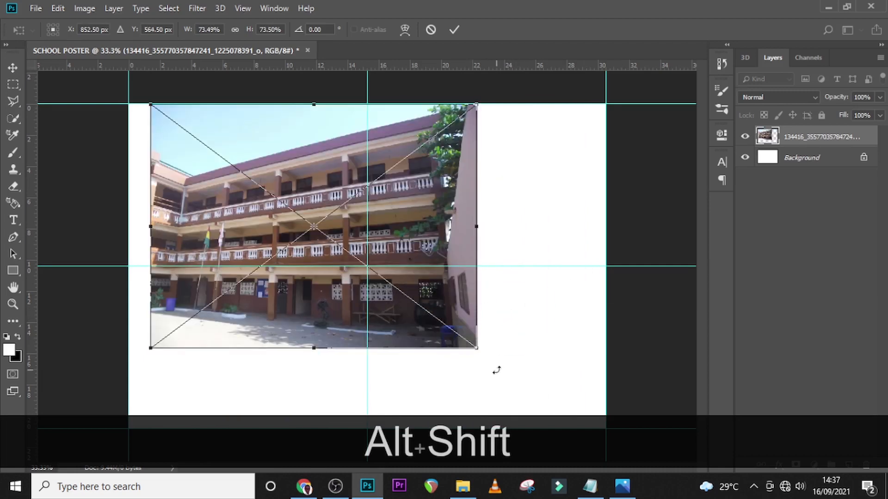
pyautogui.hotkey('ctrl', 'z')
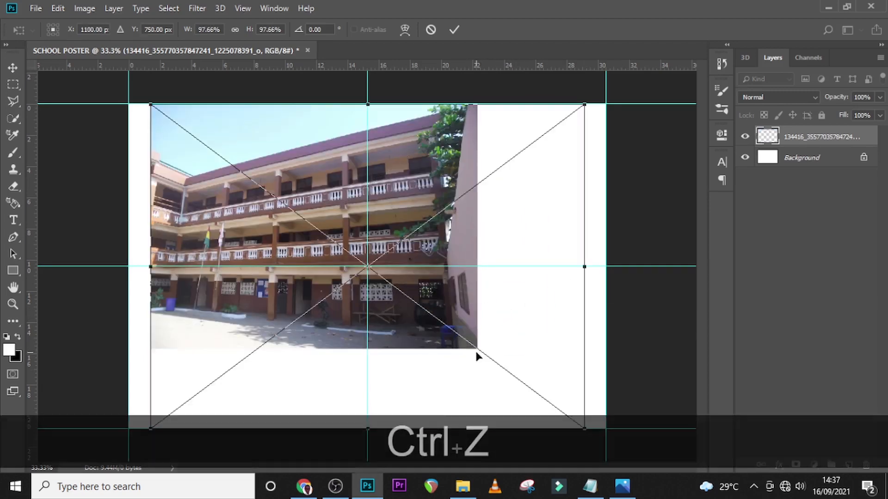
pyautogui.moveTo(586, 432); pyautogui.dragTo(457, 324)
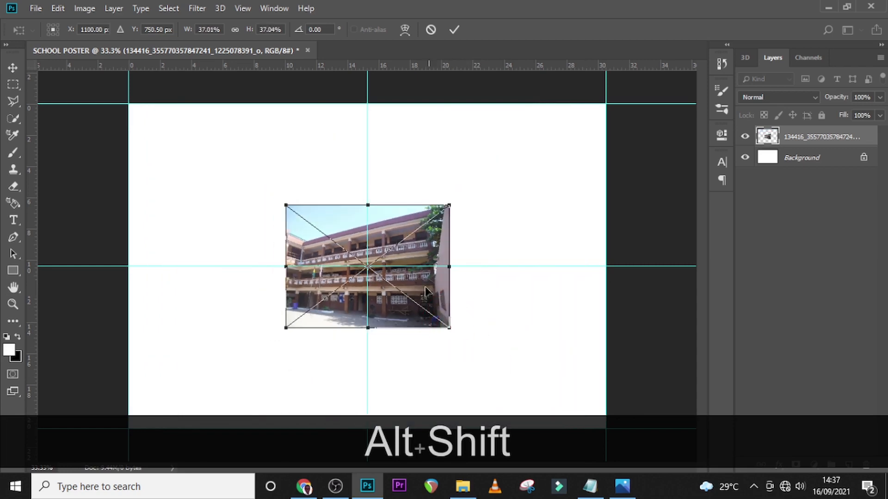
pyautogui.moveTo(425, 290); pyautogui.dragTo(583, 182)
pyautogui.moveTo(479, 169); pyautogui.dragTo(535, 170)
pyautogui.press('Return')
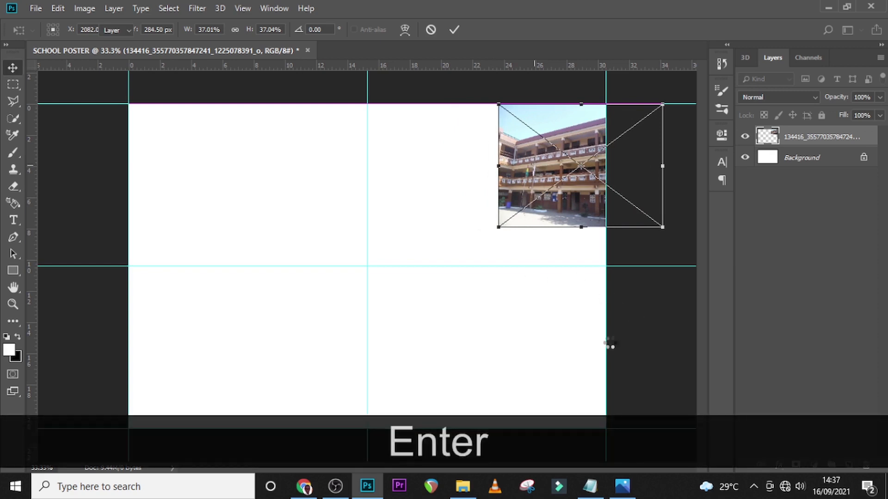
# Place the football team photo scaled to about 65%, overlapping the bottom of the building photo with their left edges aligned.
pyautogui.click(468, 491)
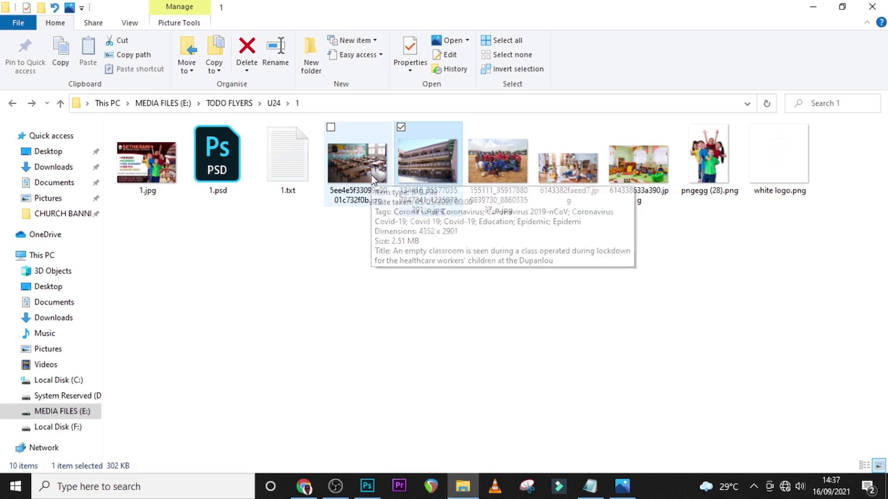
pyautogui.click(496, 204)
pyautogui.moveTo(496, 169); pyautogui.dragTo(559, 330)
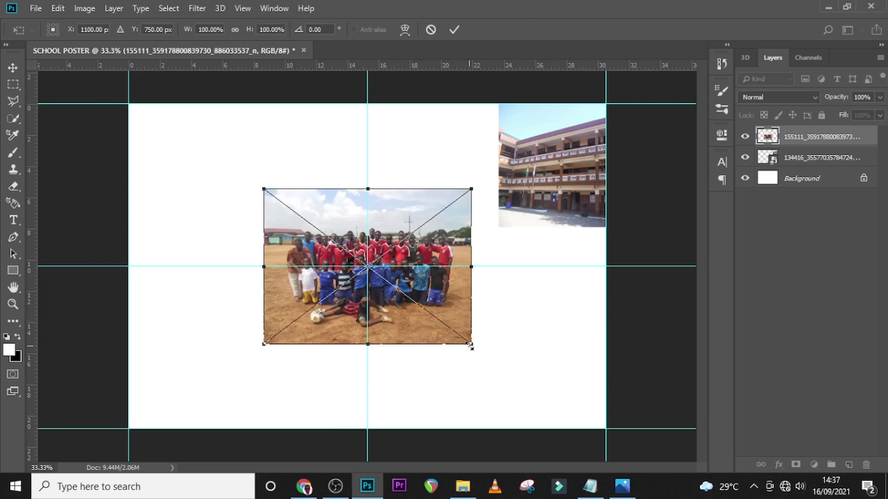
pyautogui.moveTo(470, 346); pyautogui.dragTo(438, 315)
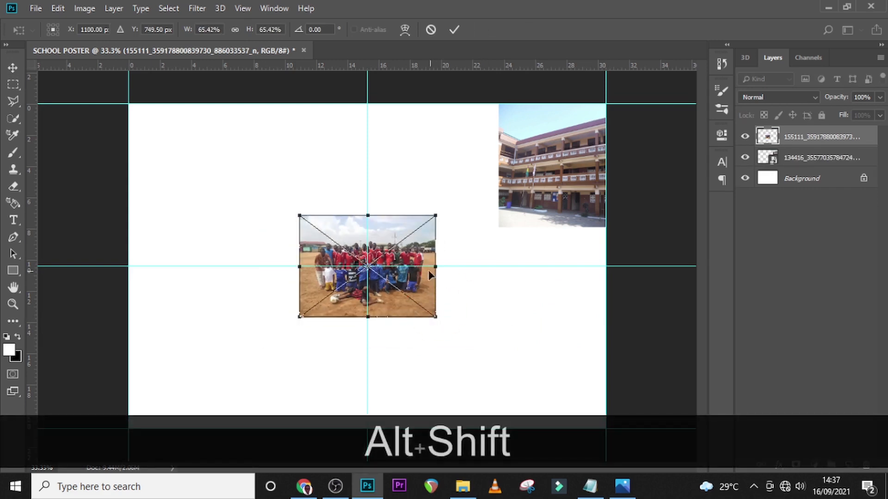
pyautogui.moveTo(423, 282); pyautogui.dragTo(621, 283)
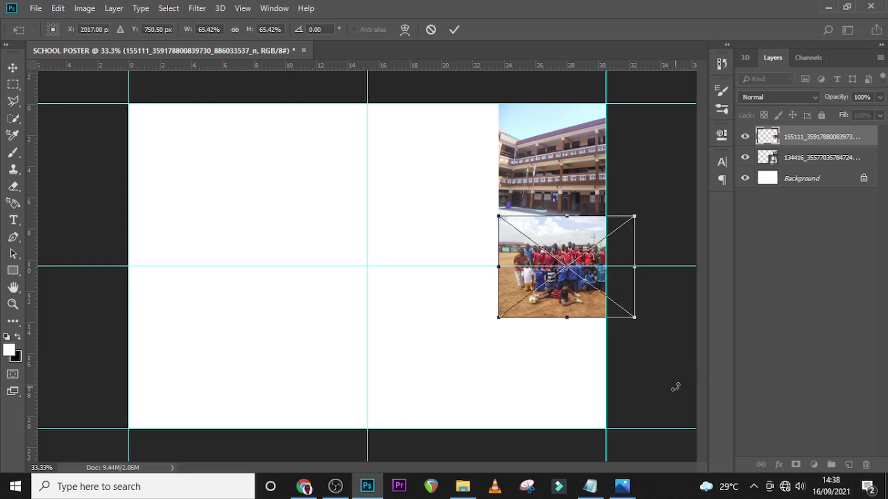
pyautogui.press('Return')
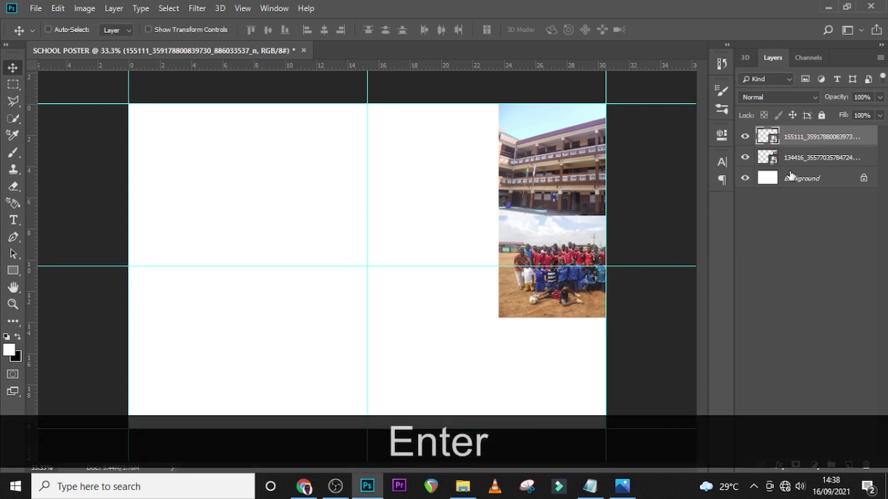
# Nudge the team photo upward in large increments so it overlaps more of the building photo.
pyautogui.hotkey('shift', 'Up')
pyautogui.hotkey('shift', 'Up')
pyautogui.hotkey('shift', 'Up')
pyautogui.hotkey('shift', 'Up')
pyautogui.hotkey('shift', 'Up')
pyautogui.hotkey('shift', 'Up')
pyautogui.hotkey('shift', 'Up')
pyautogui.hotkey('shift', 'Up')
pyautogui.hotkey('shift', 'Up')
pyautogui.hotkey('shift', 'Up')
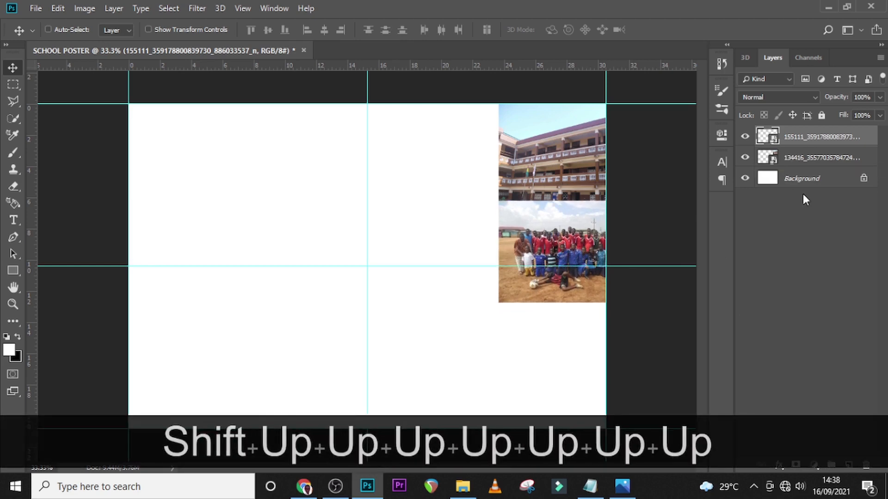
# Add a layer mask to the team photo and paint its top edge with a soft 175 px black brush to blend it into the building.
pyautogui.click(795, 464)
pyautogui.press('b')
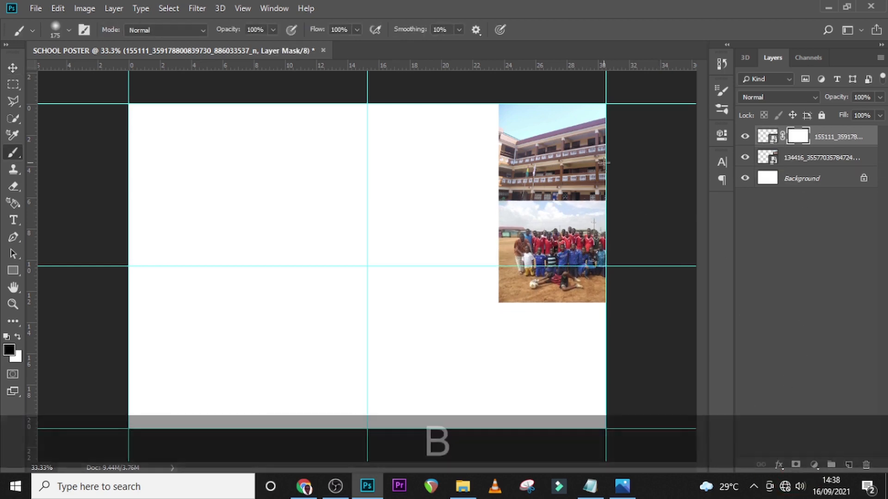
pyautogui.press('capslock')
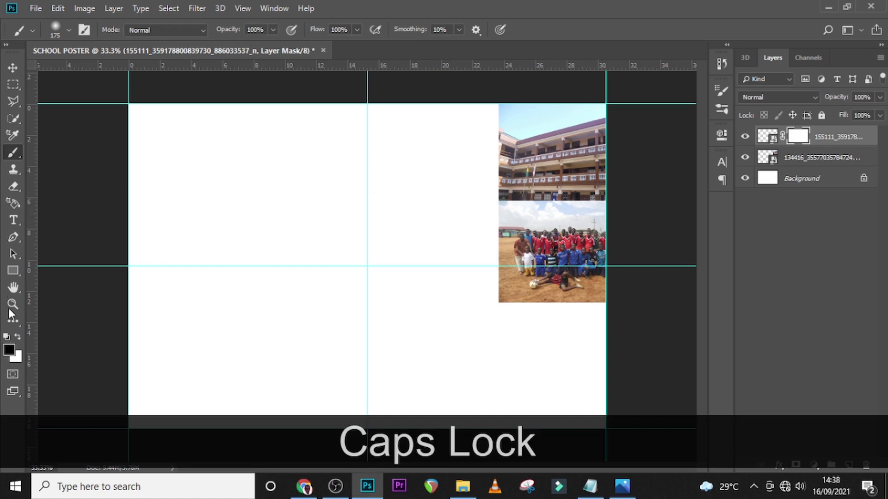
pyautogui.click(69, 29)
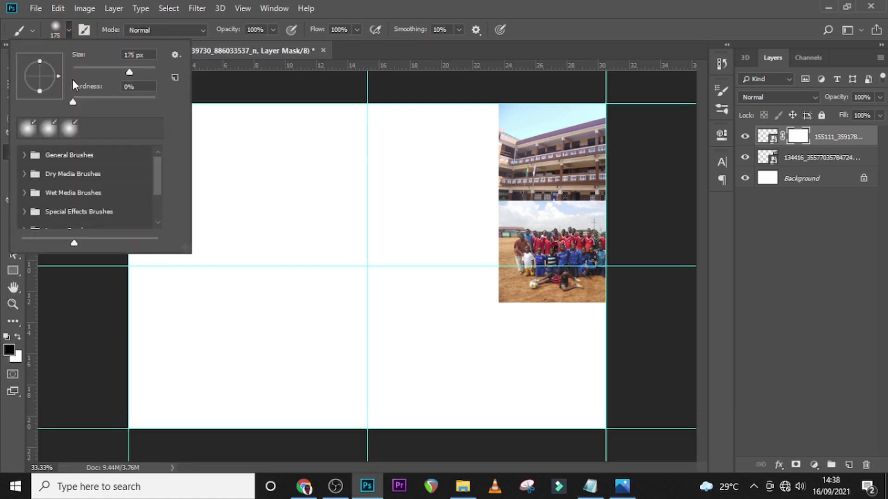
pyautogui.click(363, 4)
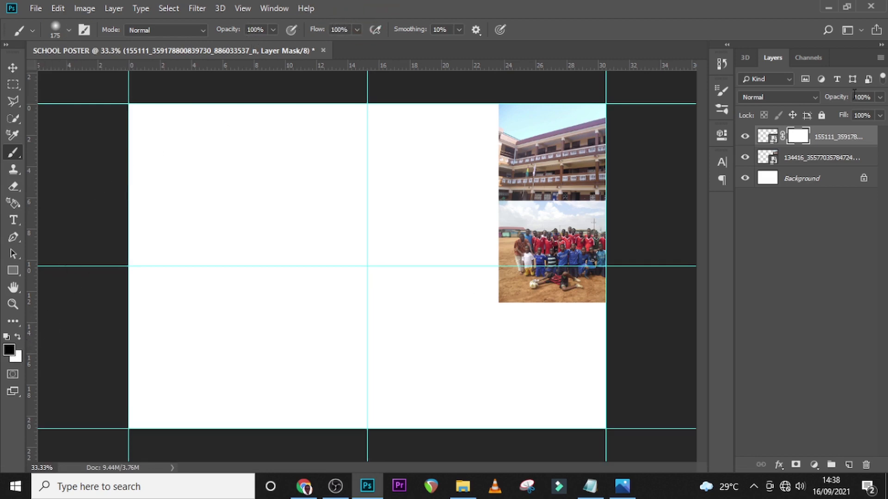
pyautogui.press('capslock')
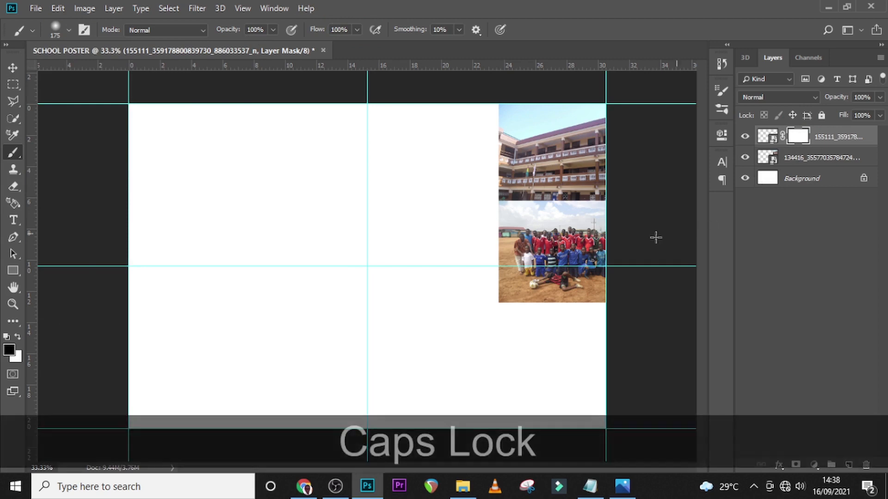
pyautogui.moveTo(611, 181)
pyautogui.mouseDown()
pyautogui.moveTo(608, 200)
pyautogui.moveTo(467, 205)
pyautogui.moveTo(649, 206)
pyautogui.mouseUp()
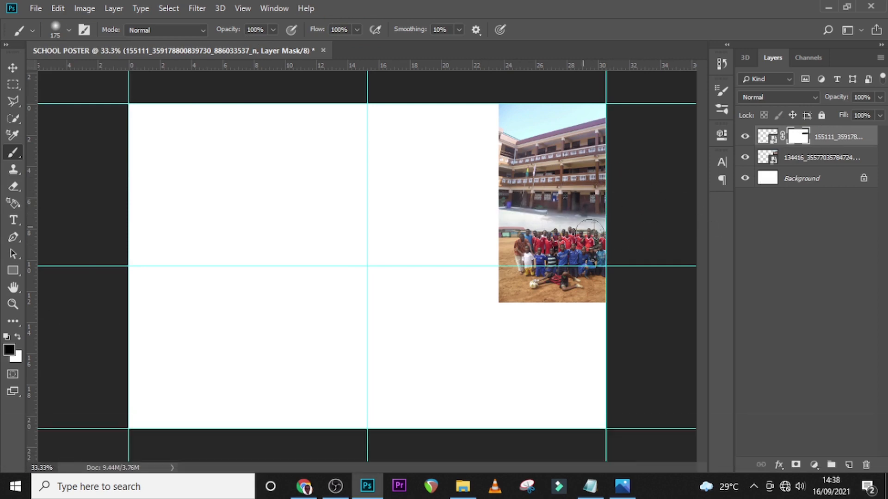
# Place the empty classroom photo scaled to about 26%, in the canvas's lower-right corner over the bottom of the team photo.
pyautogui.click(459, 491)
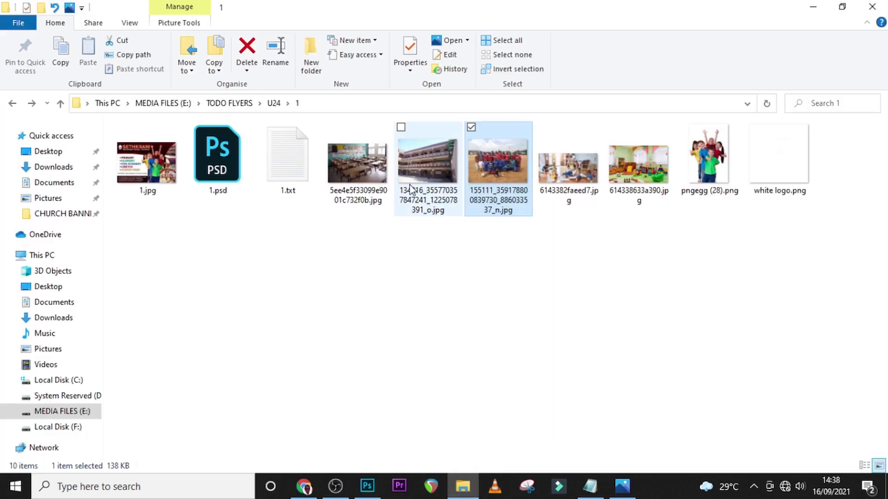
pyautogui.moveTo(368, 166); pyautogui.dragTo(565, 342)
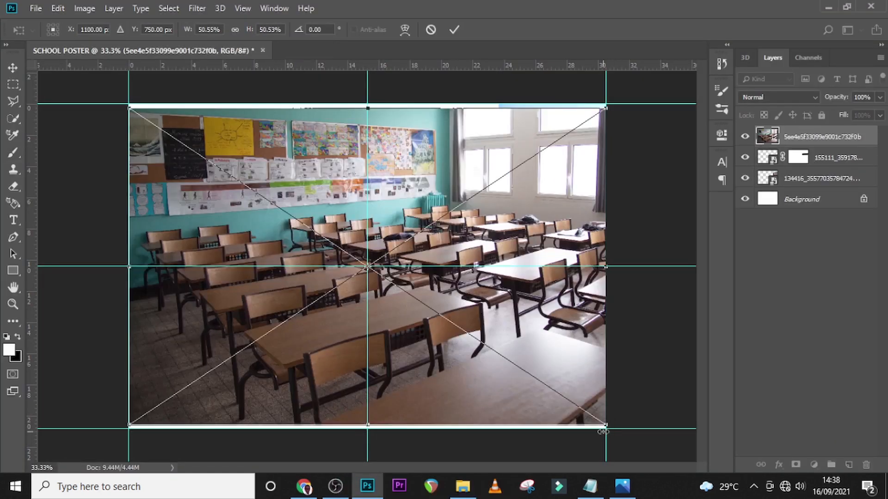
pyautogui.moveTo(603, 423); pyautogui.dragTo(619, 342)
pyautogui.moveTo(644, 418); pyautogui.dragTo(690, 450)
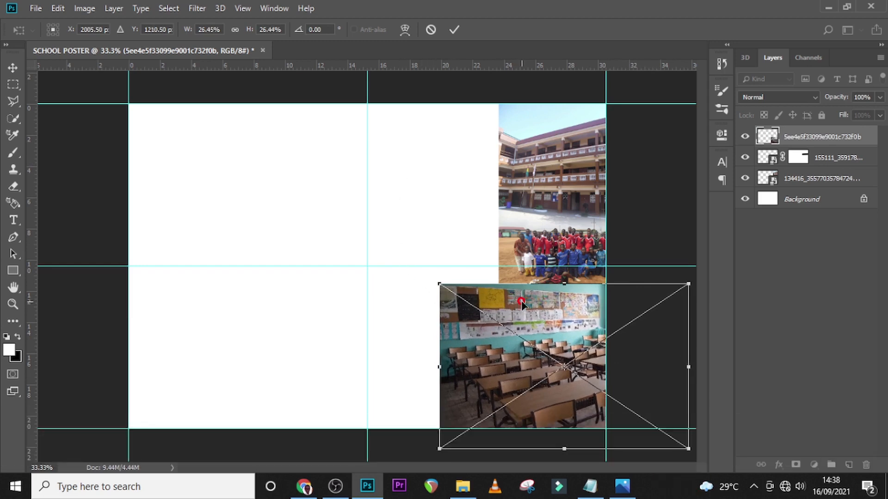
pyautogui.press('Return')
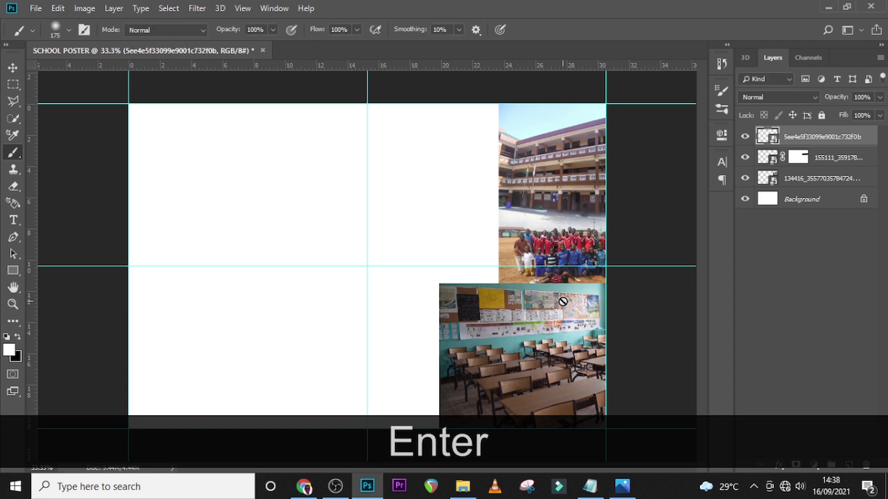
# Nudge the classroom photo slightly upward with the Move tool so it overlaps more of the team photo.
pyautogui.press('Up')
pyautogui.press('Up')
pyautogui.press('Up')
pyautogui.press('Up')
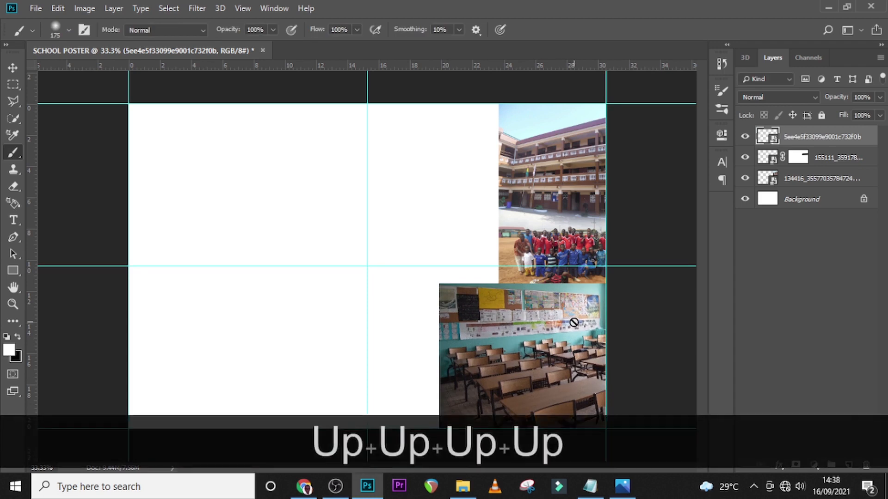
pyautogui.press('v')
pyautogui.press('Up')
pyautogui.press('Up')
pyautogui.press('Up')
pyautogui.press('Up')
pyautogui.press('Up')
pyautogui.press('Up')
pyautogui.press('Up')
pyautogui.press('Up')
pyautogui.press('Up')
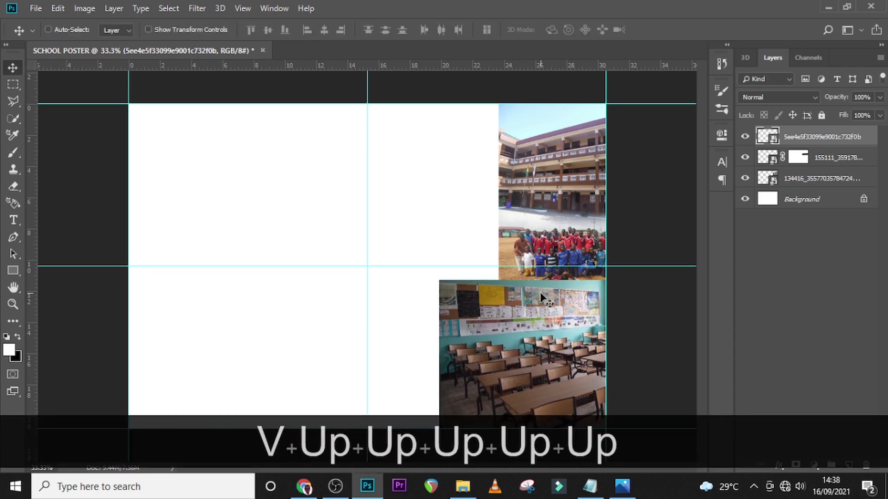
# Add a layer mask to the classroom photo and brush its top edge with soft black to blend it into the team photo.
pyautogui.click(794, 464)
pyautogui.press('b')
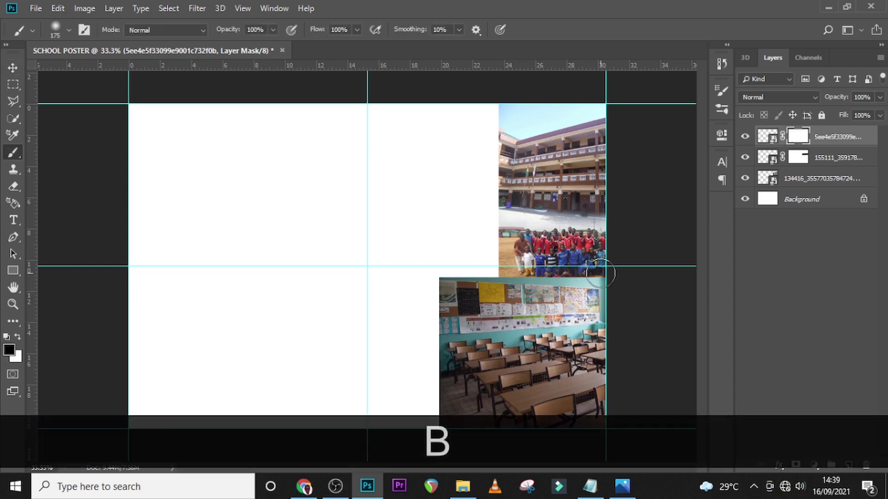
pyautogui.moveTo(600, 273)
pyautogui.mouseDown()
pyautogui.moveTo(364, 267)
pyautogui.moveTo(444, 275)
pyautogui.moveTo(425, 270)
pyautogui.moveTo(695, 264)
pyautogui.mouseUp()
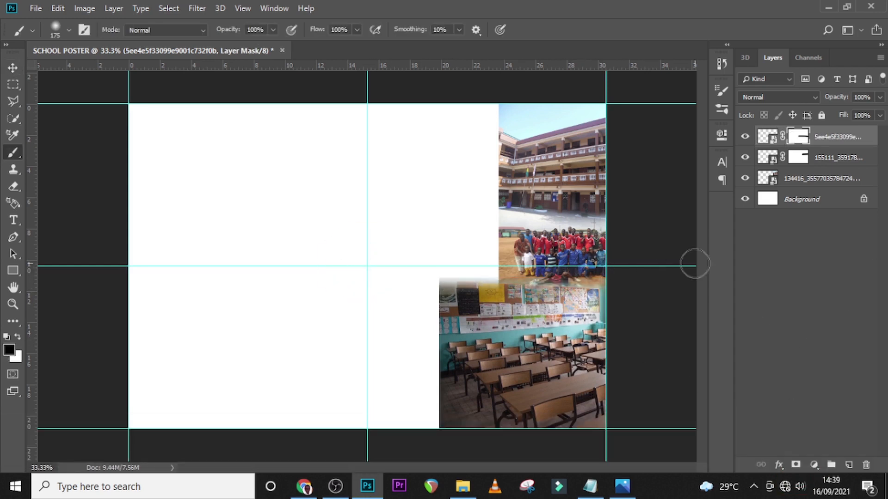
pyautogui.moveTo(599, 274); pyautogui.dragTo(426, 246)
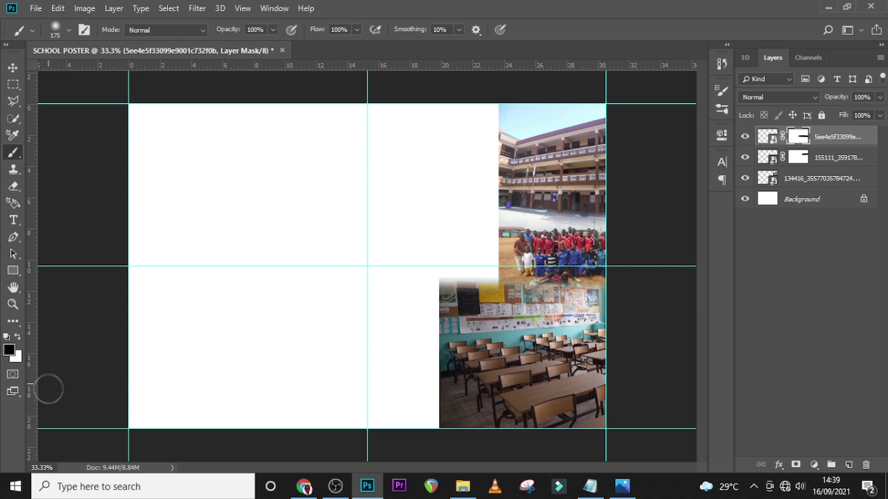
# Draw a Pen tool shape's edge curving from the canvas's upper left down to a point above the classroom photo, then up to the upper-right corner.
pyautogui.moveTo(460, 496)
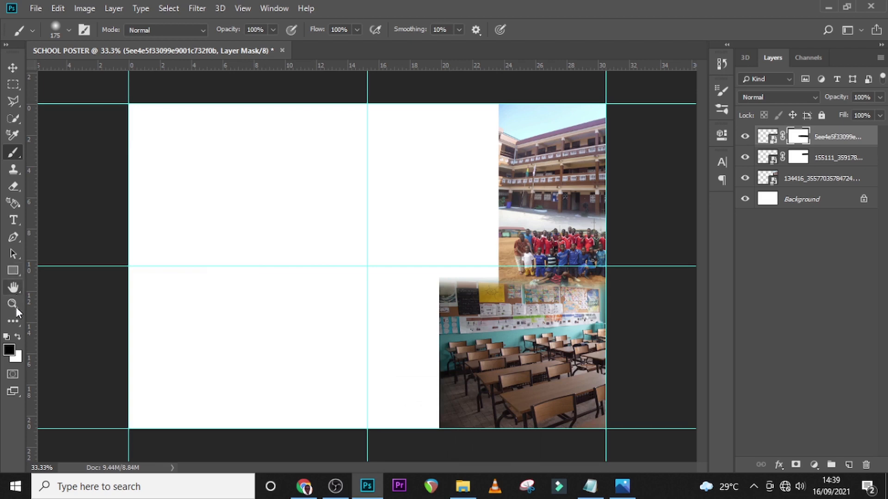
pyautogui.click(12, 237)
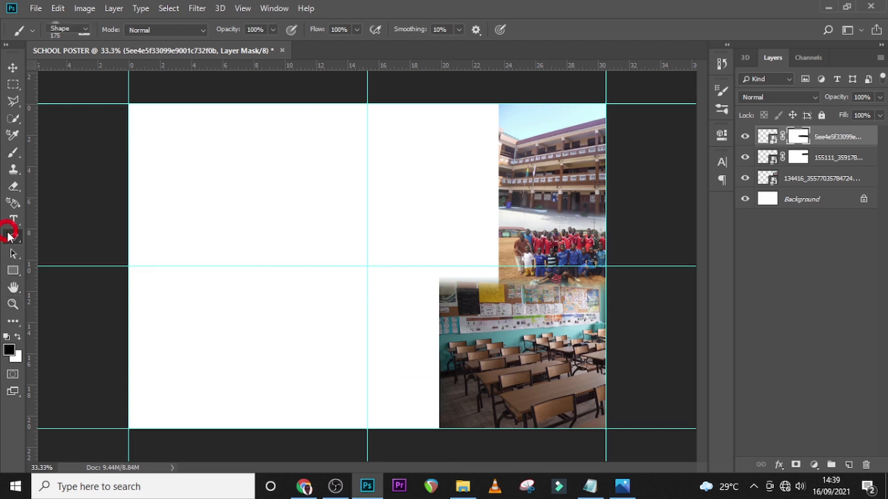
pyautogui.click(120, 166)
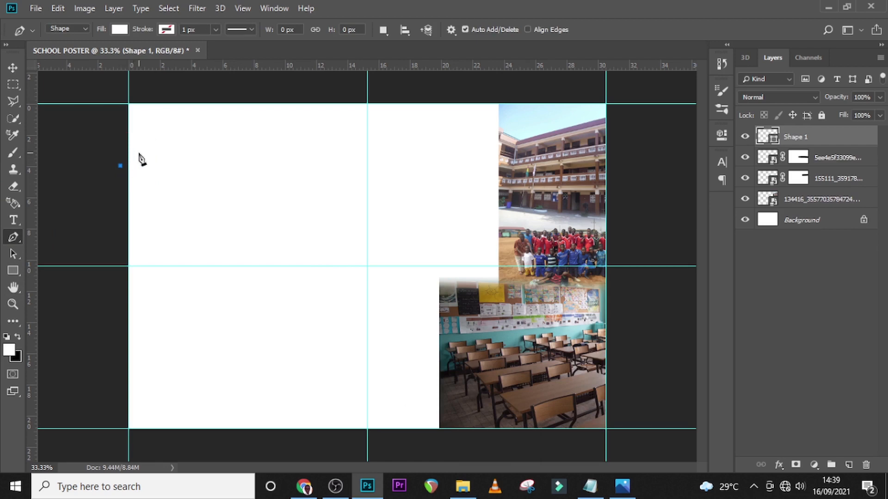
pyautogui.click(138, 153)
pyautogui.moveTo(442, 267); pyautogui.dragTo(513, 357)
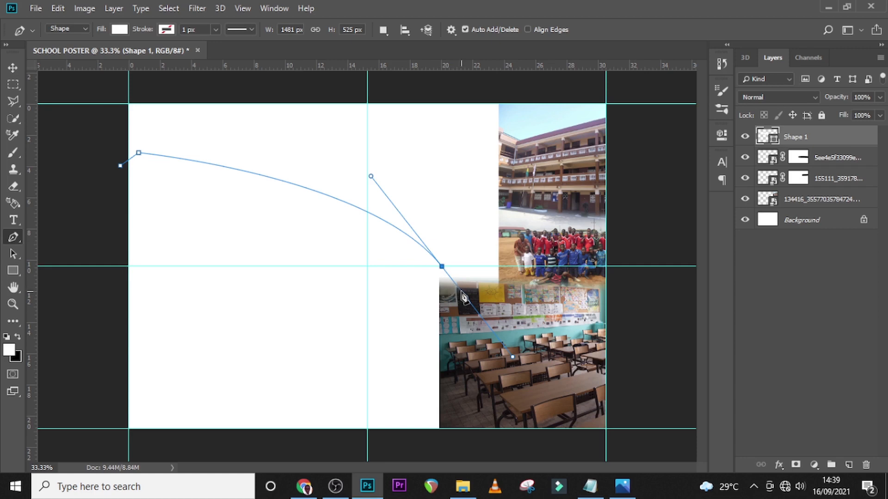
pyautogui.click(461, 292)
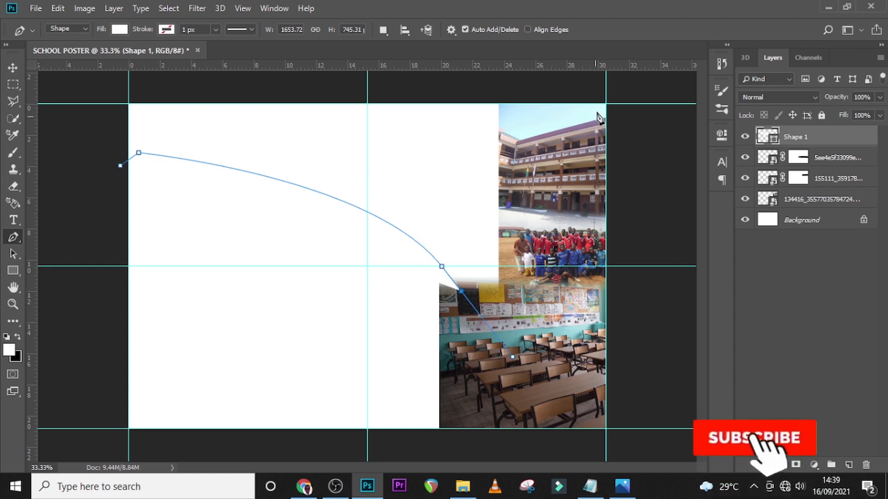
pyautogui.moveTo(606, 104); pyautogui.dragTo(673, 74)
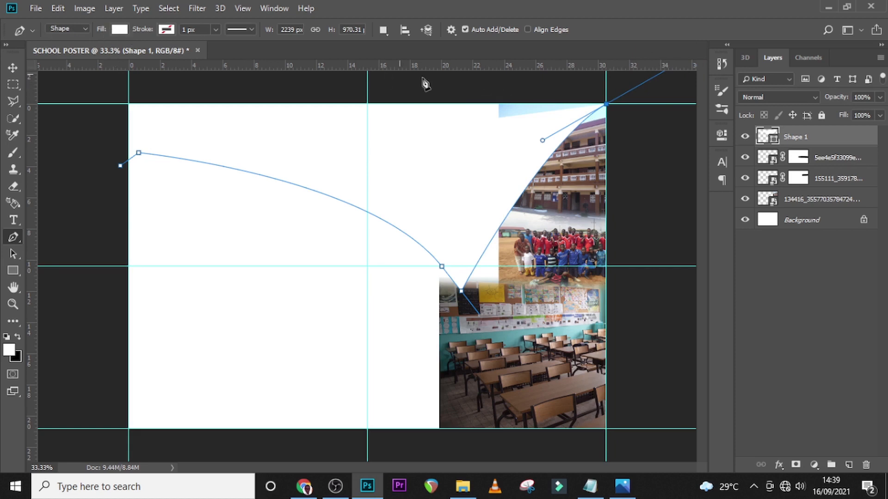
# Close the pen shape with anchor points running outside the canvas above its upper edge and beyond its left edge.
pyautogui.click(442, 83)
pyautogui.click(198, 86)
pyautogui.click(114, 87)
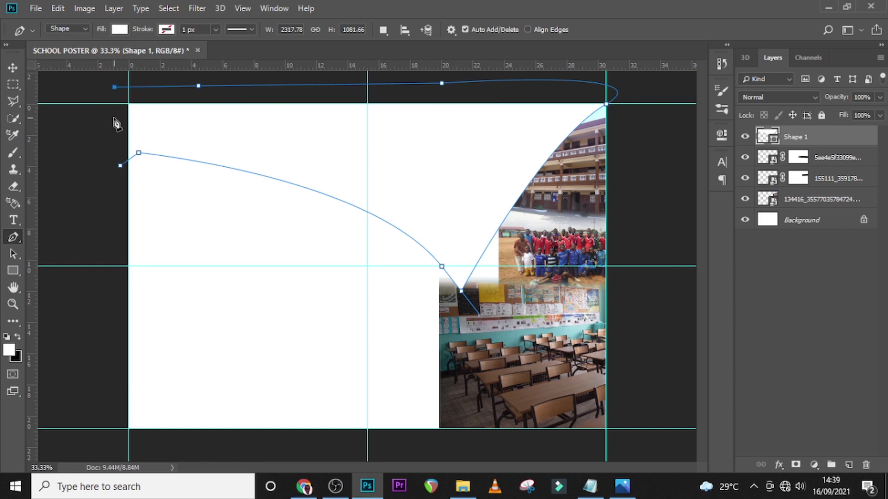
pyautogui.click(114, 118)
pyautogui.click(107, 165)
pyautogui.click(120, 166)
# Fill the curved header shape with dark red 5a0101.
pyautogui.doubleClick(768, 137)
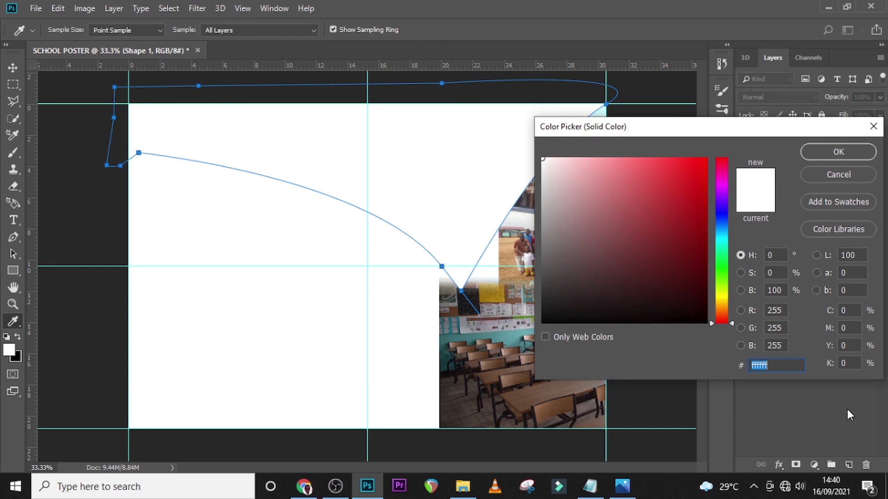
pyautogui.write('5a')
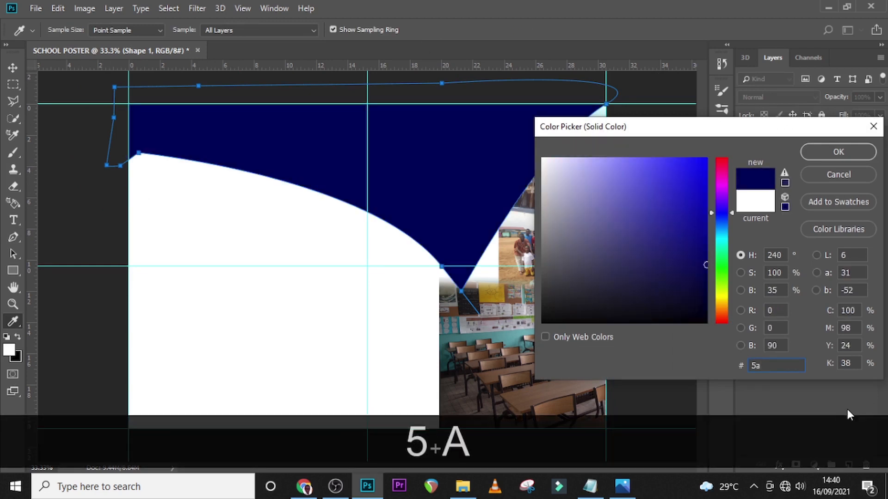
pyautogui.write('010')
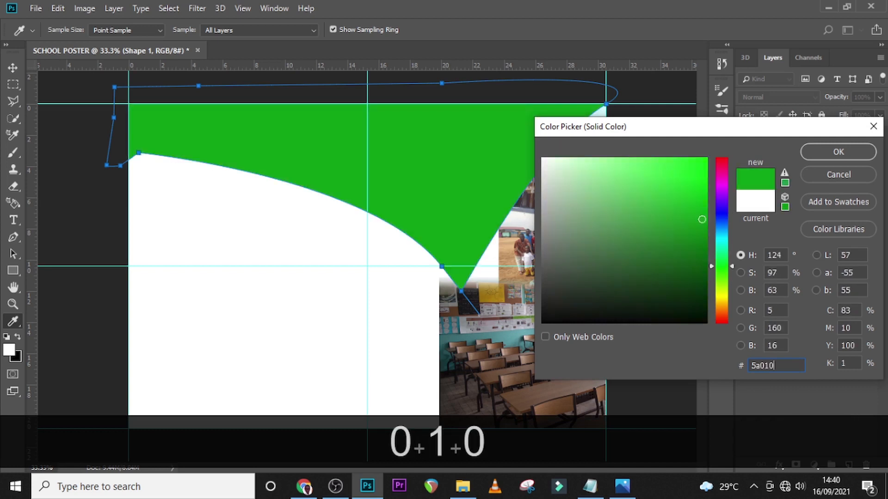
pyautogui.write('1')
pyautogui.press('Return')
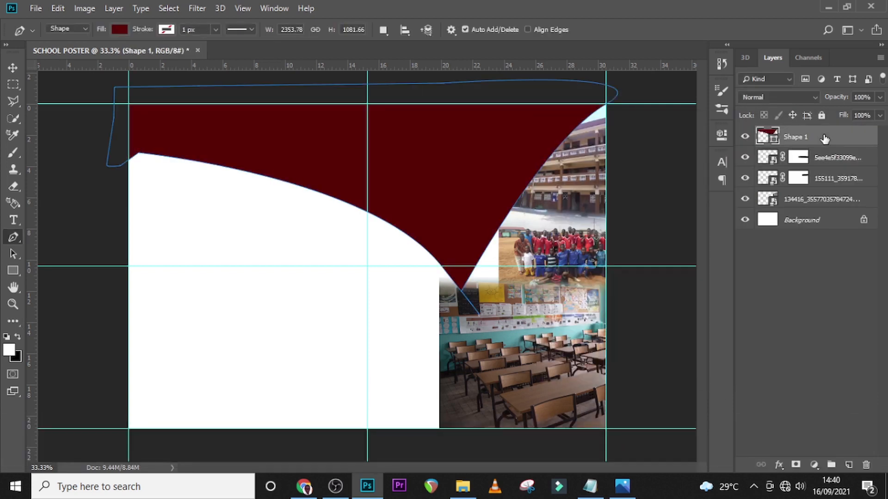
# Duplicate the dark red shape and scale the original beneath it from its centre to about 2448 by 1125 px.
pyautogui.hotkey('ctrl', 'j')
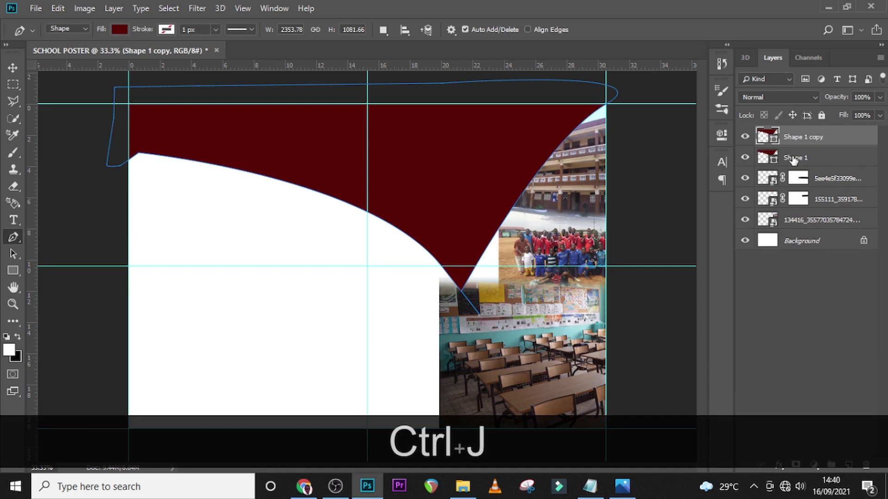
pyautogui.click(795, 158)
pyautogui.hotkey('ctrl', 't')
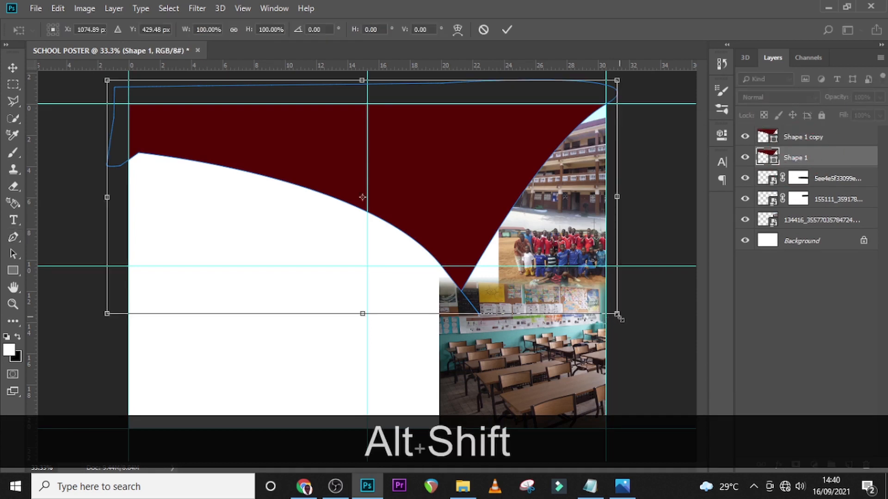
pyautogui.moveTo(617, 315); pyautogui.dragTo(627, 319)
pyautogui.press('Return')
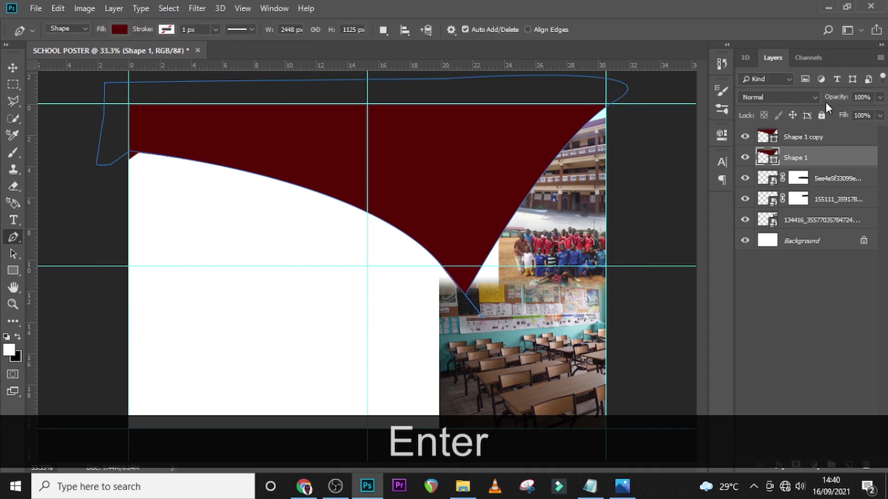
# Change the fill of the enlarged lower shape to orange-red bd2f03.
pyautogui.doubleClick(768, 159)
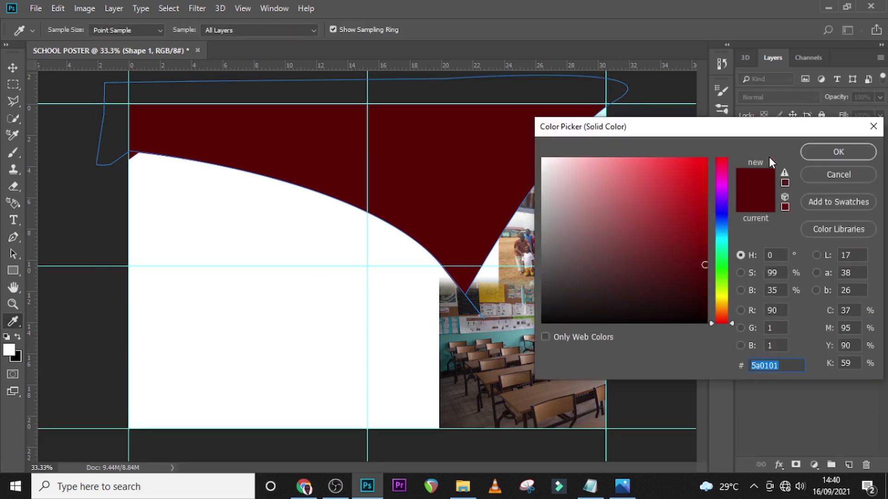
pyautogui.write('bd')
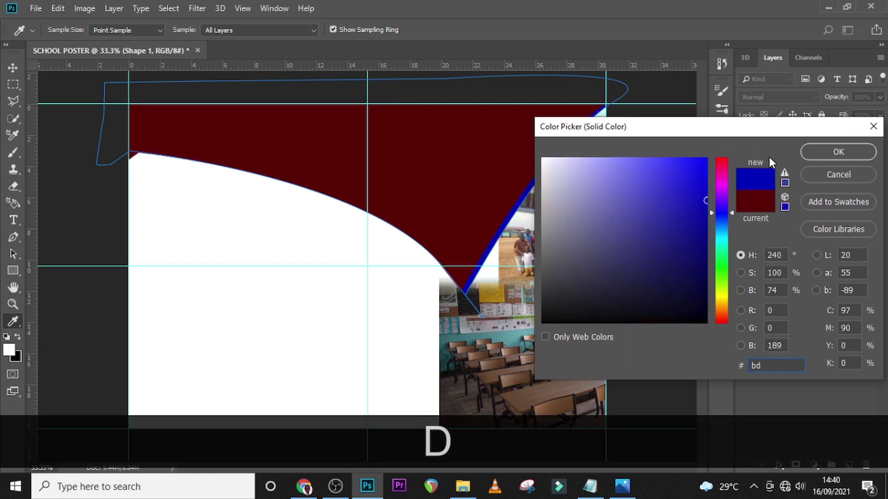
pyautogui.write('2f')
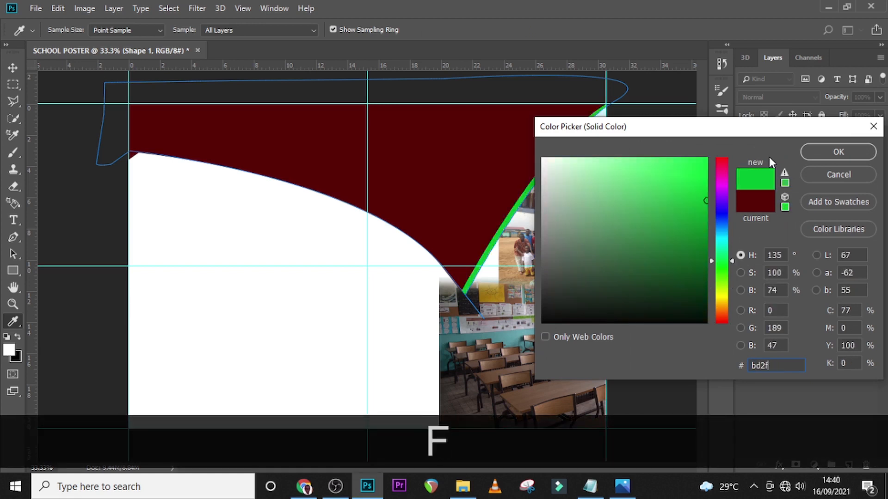
pyautogui.write('03')
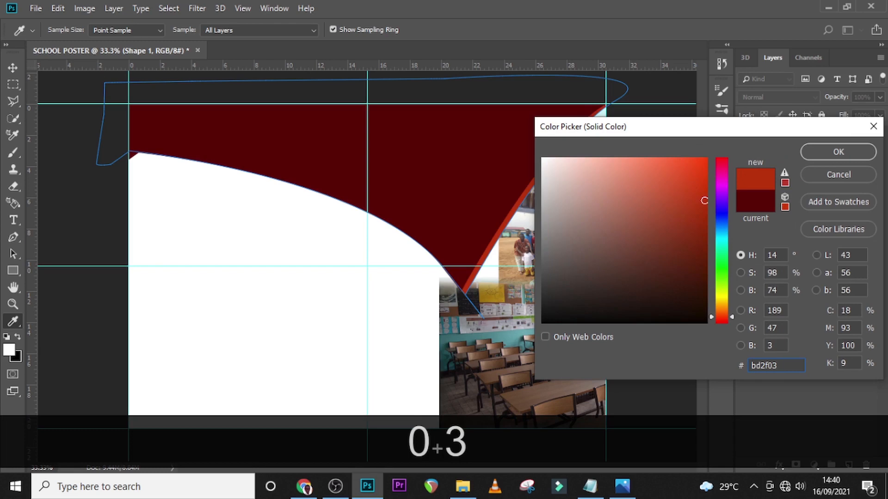
pyautogui.press('Return')
# Nudge the orange-red shape slightly down and left with the Move tool so it forms a thin border along the dark shape's curved edges.
pyautogui.click(809, 154)
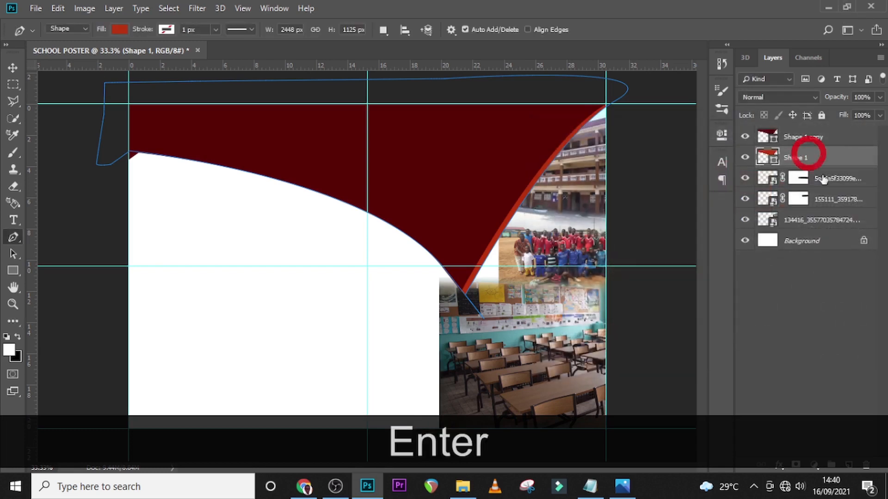
pyautogui.press('Down')
pyautogui.press('Down')
pyautogui.press('Down')
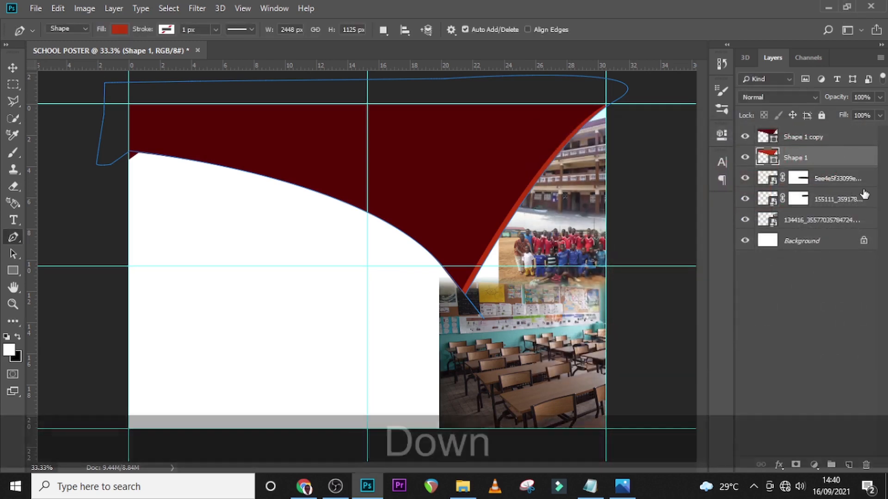
pyautogui.press('v')
pyautogui.press('Down')
pyautogui.press('Down')
pyautogui.press('Down')
pyautogui.press('Down')
pyautogui.press('Down')
pyautogui.press('Down')
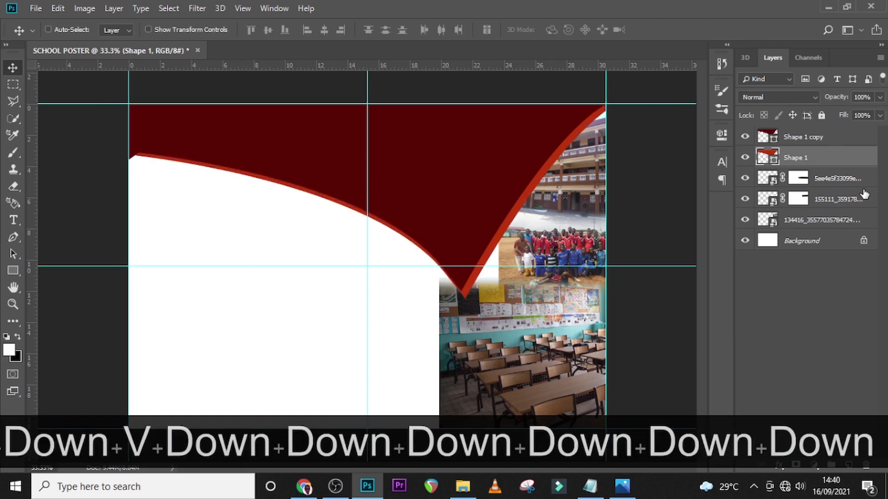
pyautogui.press('Left')
pyautogui.press('Left')
pyautogui.press('Left')
pyautogui.press('Left')
pyautogui.press('Left')
pyautogui.press('Left')
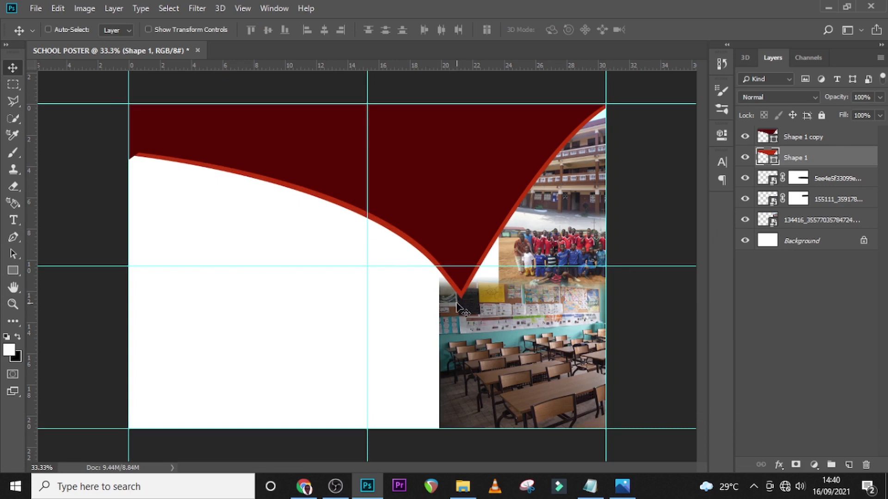
pyautogui.press('Up')
pyautogui.press('Up')
pyautogui.press('Up')
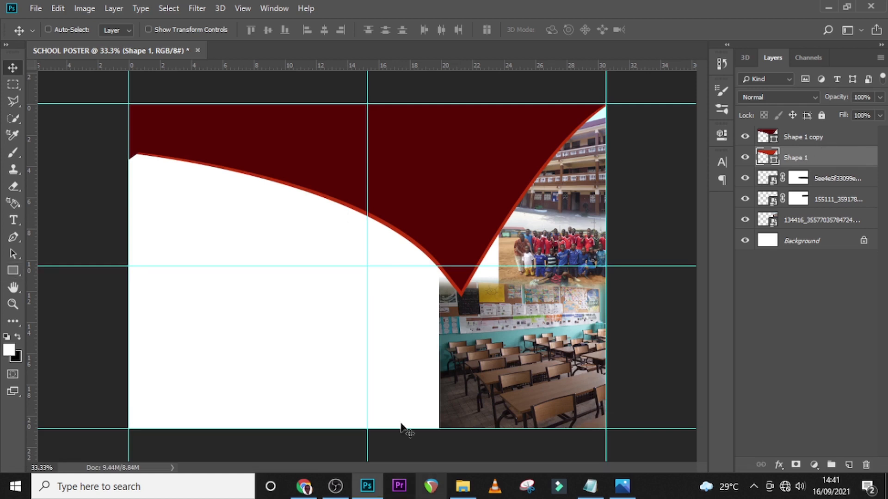
# Draw a circle about 441 px in diameter with the Ellipse tool, below the header shape near the canvas's middle.
pyautogui.click(13, 271)
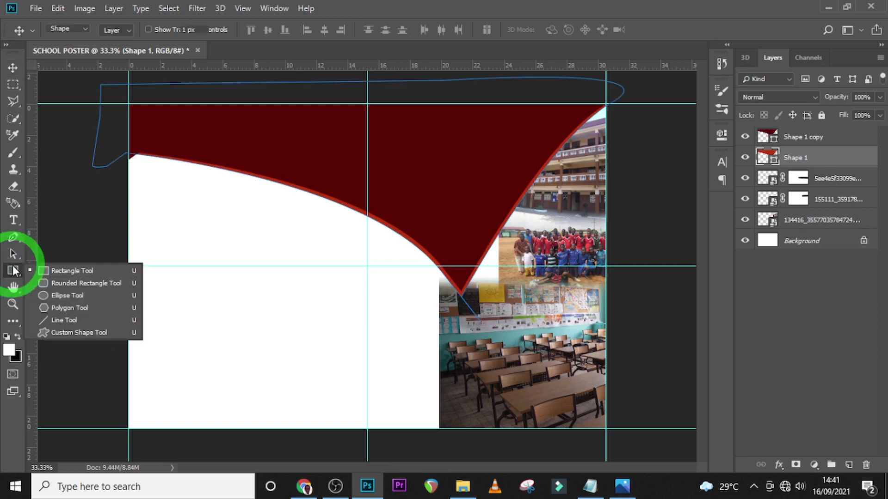
pyautogui.click(53, 295)
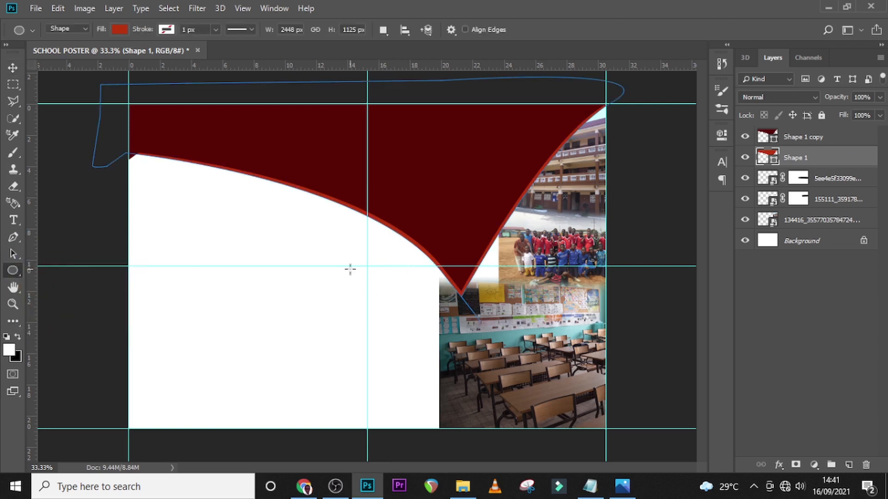
pyautogui.moveTo(350, 270); pyautogui.dragTo(445, 419)
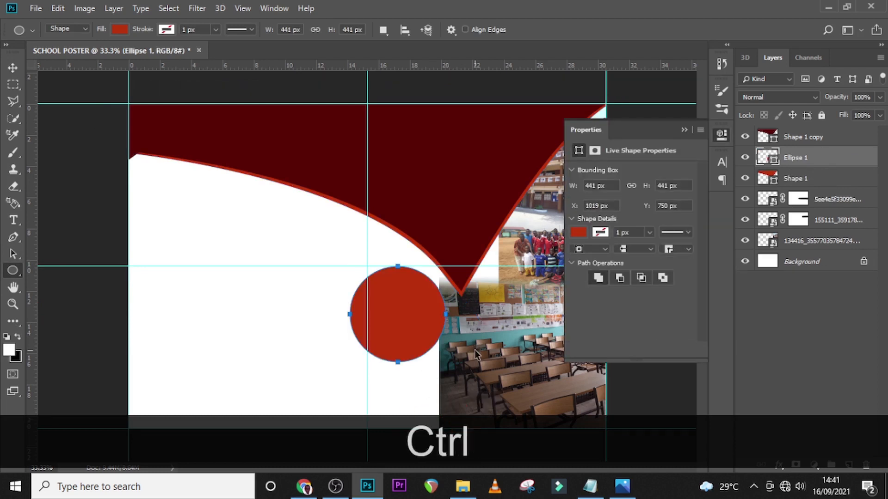
# Scale the circle from its centre to about 178% and move it to the canvas's lower-right corner over the classroom photo.
pyautogui.hotkey('ctrl', 't')
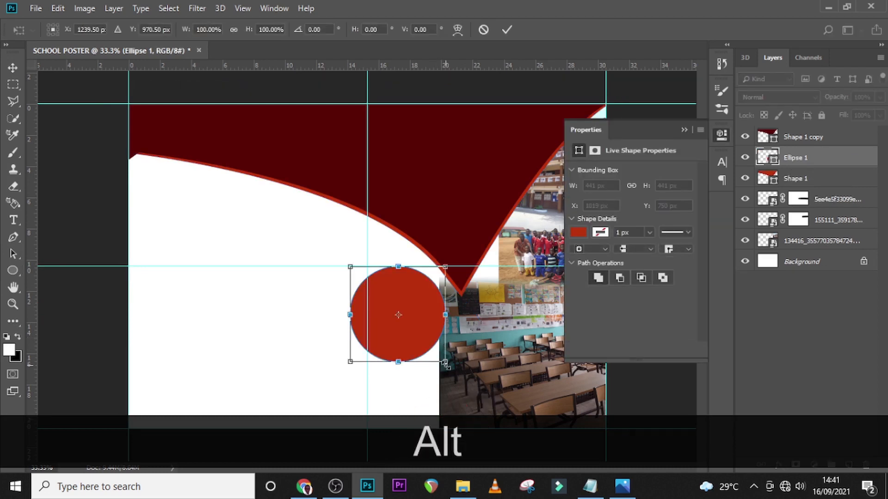
pyautogui.moveTo(446, 365); pyautogui.dragTo(472, 411)
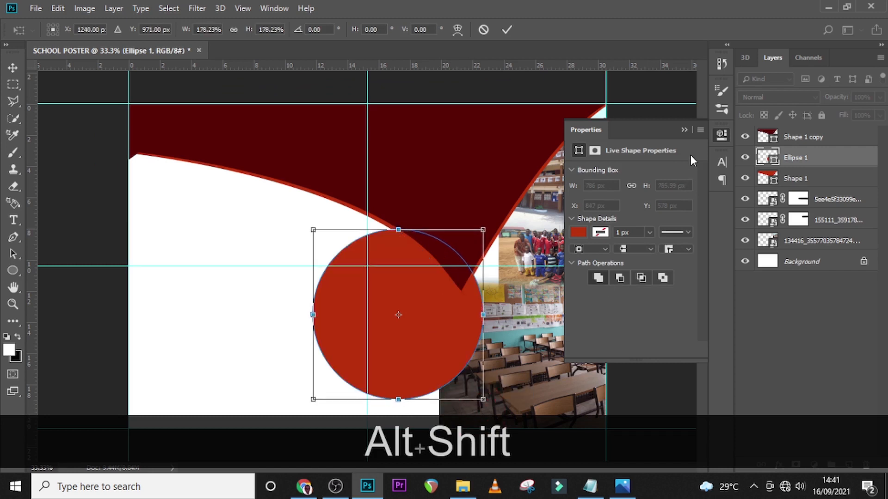
pyautogui.click(685, 130)
pyautogui.moveTo(403, 311); pyautogui.dragTo(524, 396)
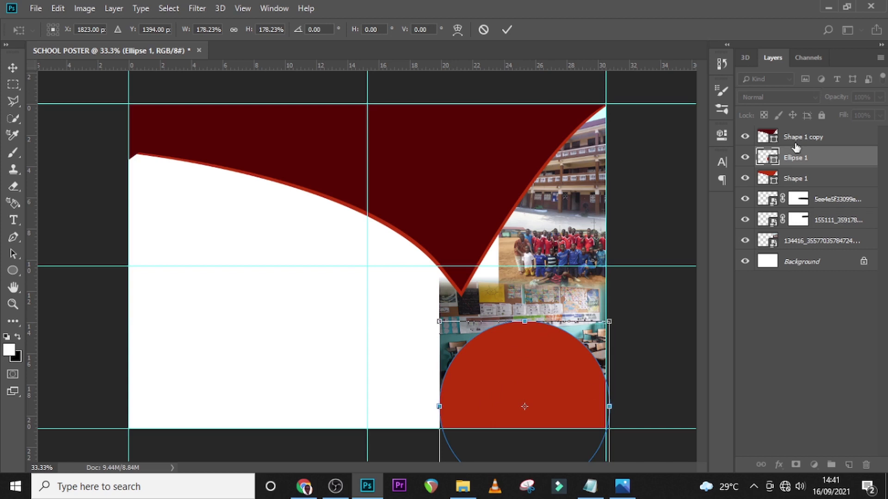
pyautogui.click(796, 160)
pyautogui.press('Return')
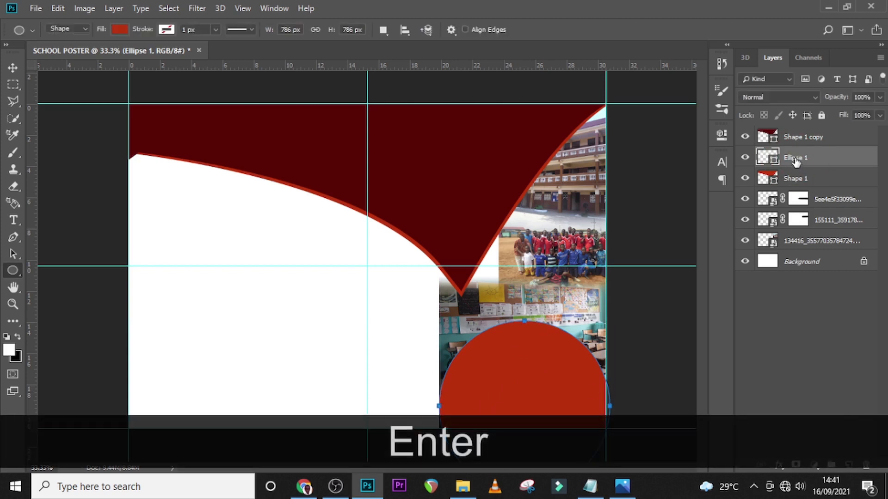
# Bring the circle's layer to the top of the layer stack and recolour it a lighter coral red.
pyautogui.moveTo(799, 159); pyautogui.dragTo(795, 133)
pyautogui.doubleClick(766, 136)
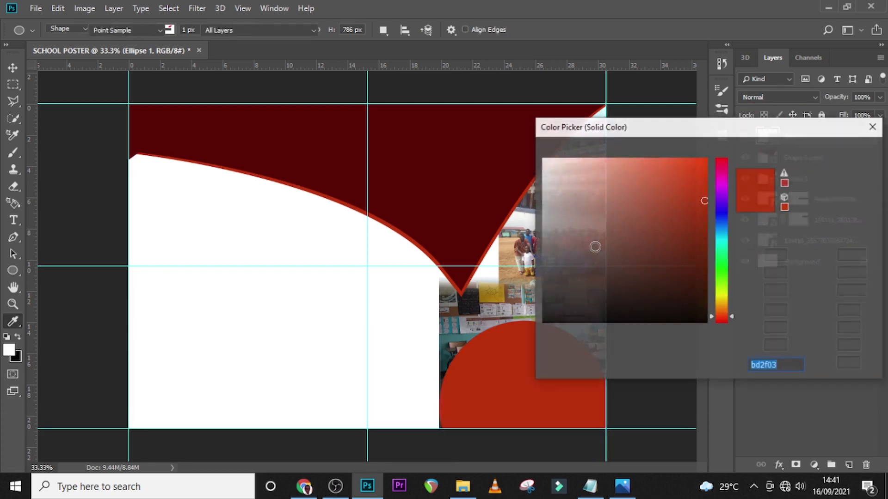
pyautogui.click(661, 174)
pyautogui.click(830, 152)
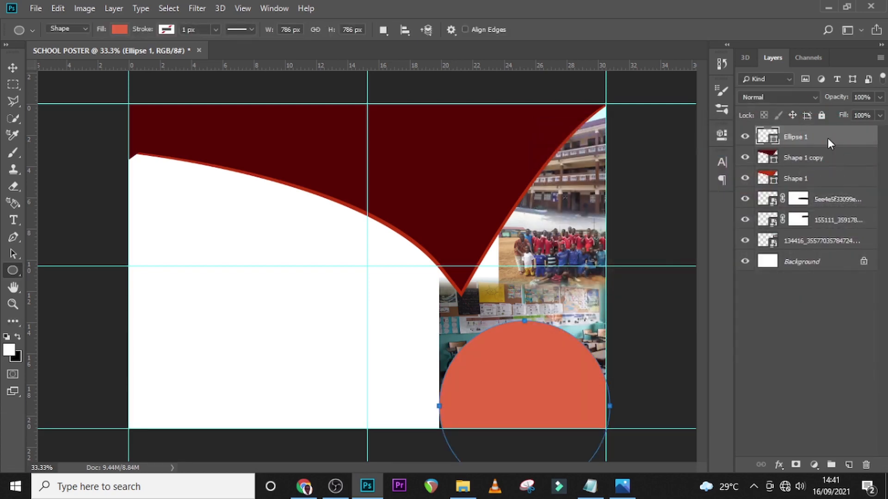
# Duplicate the corner circle's layer, remove the copy's fill and give it a stroke sampled from the header's border colour, #bd2f03.
pyautogui.hotkey('ctrl', 'j')
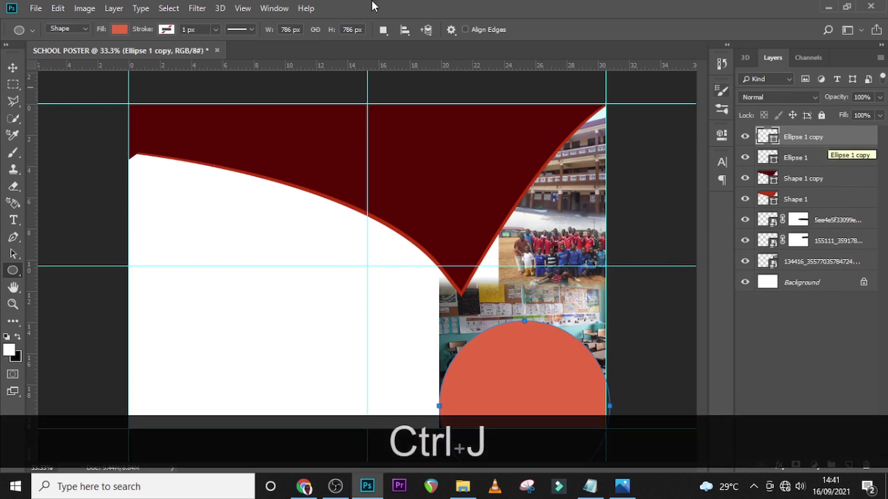
pyautogui.click(123, 29)
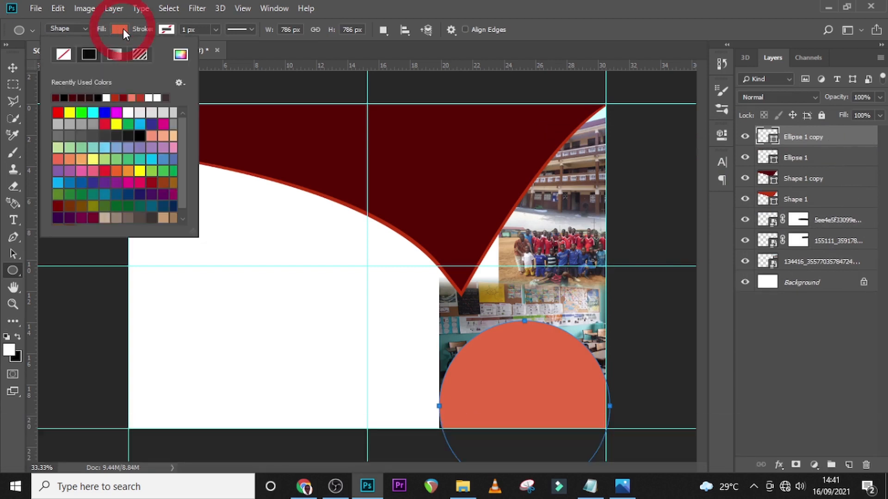
pyautogui.click(65, 54)
pyautogui.click(164, 29)
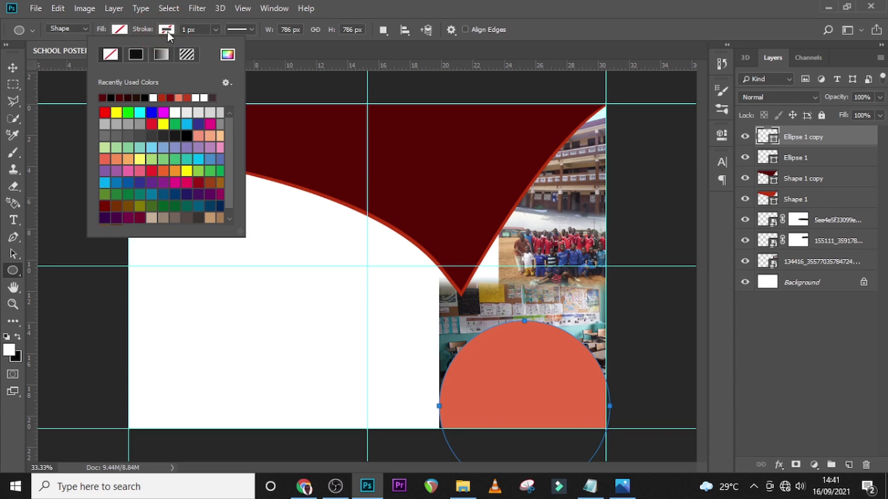
pyautogui.click(227, 55)
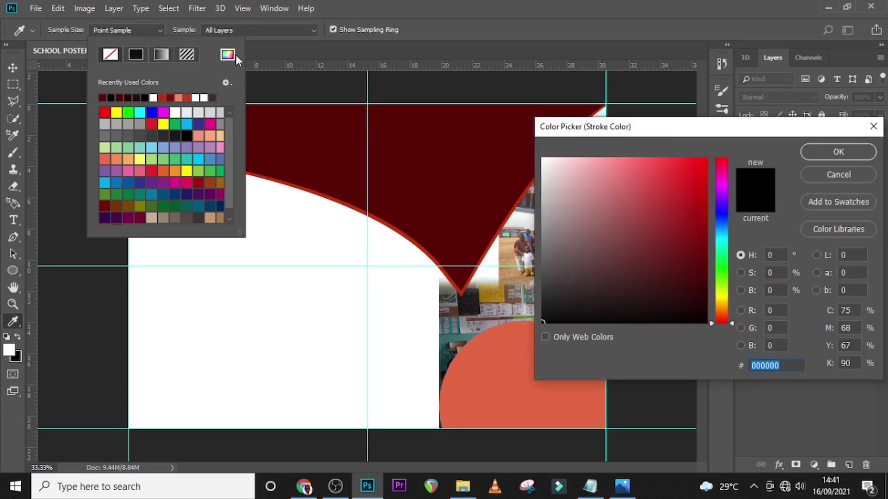
pyautogui.click(490, 245)
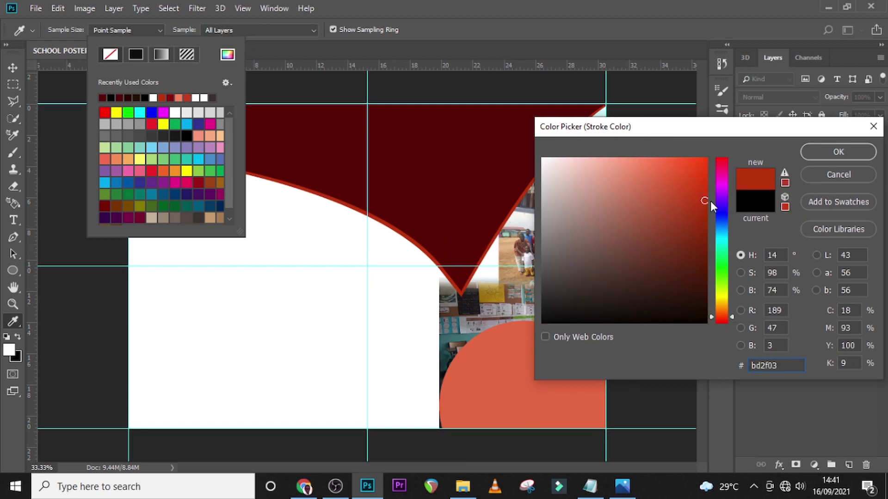
pyautogui.click(833, 154)
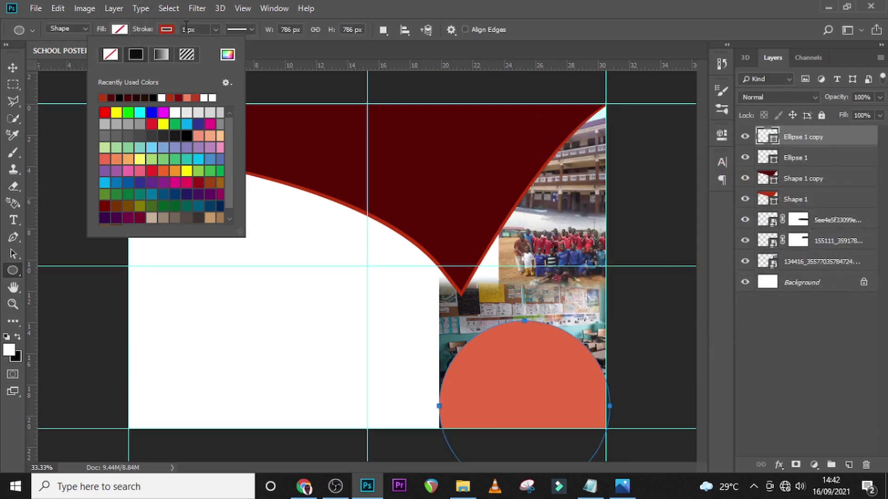
# Thicken the copied circle's red stroke to about 22.38 px.
pyautogui.click(216, 29)
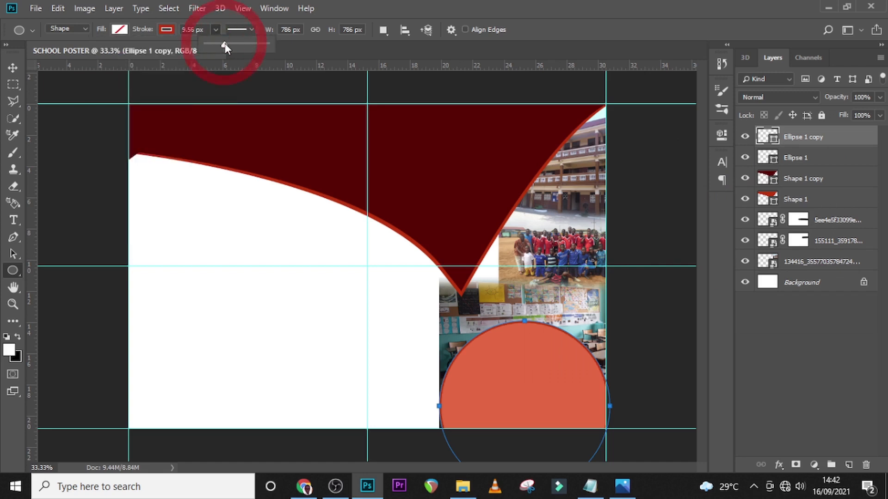
pyautogui.moveTo(225, 43); pyautogui.dragTo(238, 45)
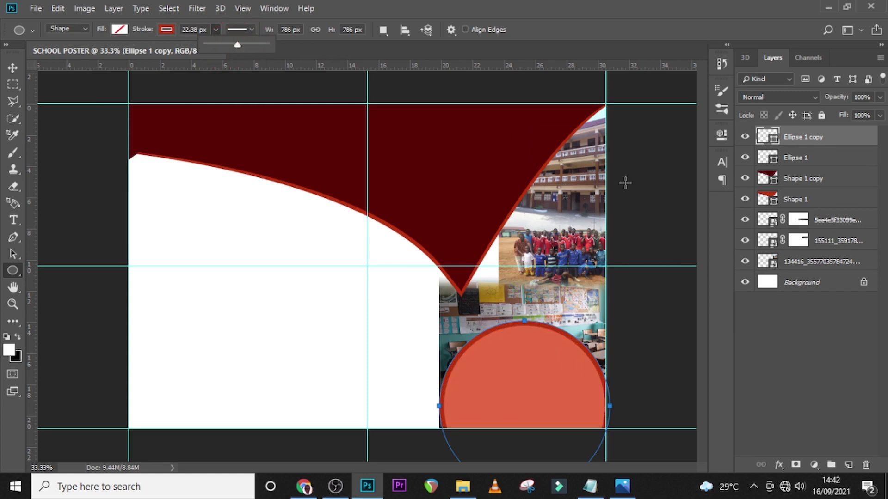
pyautogui.click(810, 138)
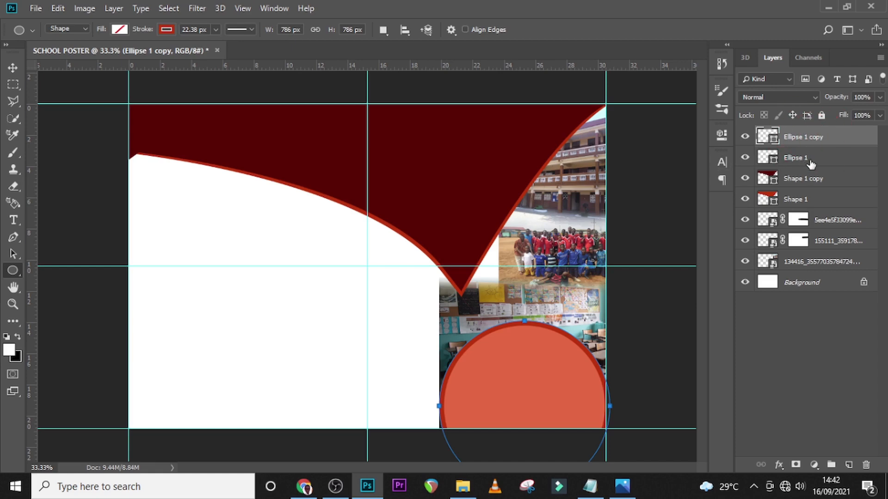
# Place 6143382faeed7.jpg directly above the coral circle's layer, scale it to about 454% and move it over the corner circle.
pyautogui.click(807, 162)
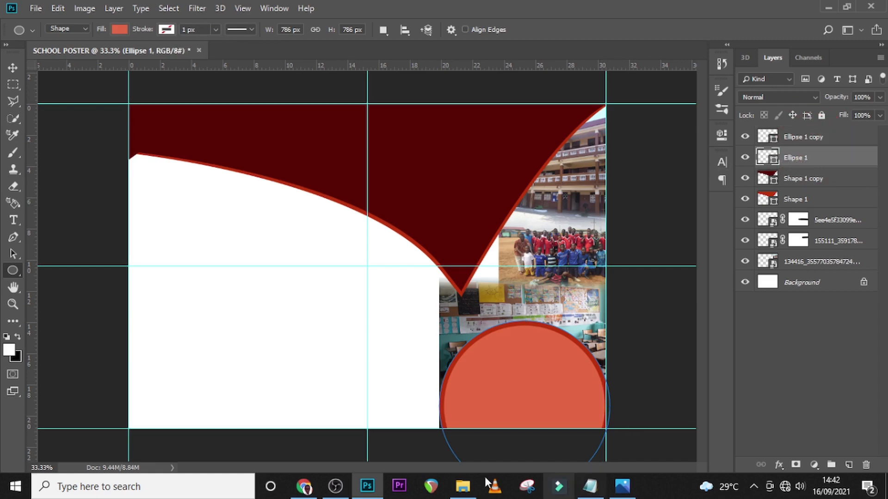
pyautogui.click(462, 487)
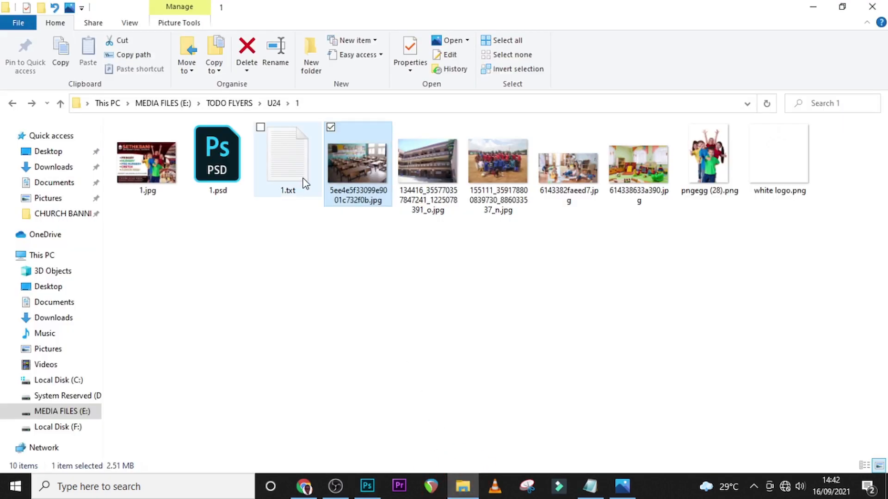
pyautogui.click(565, 179)
pyautogui.moveTo(571, 178); pyautogui.dragTo(512, 357)
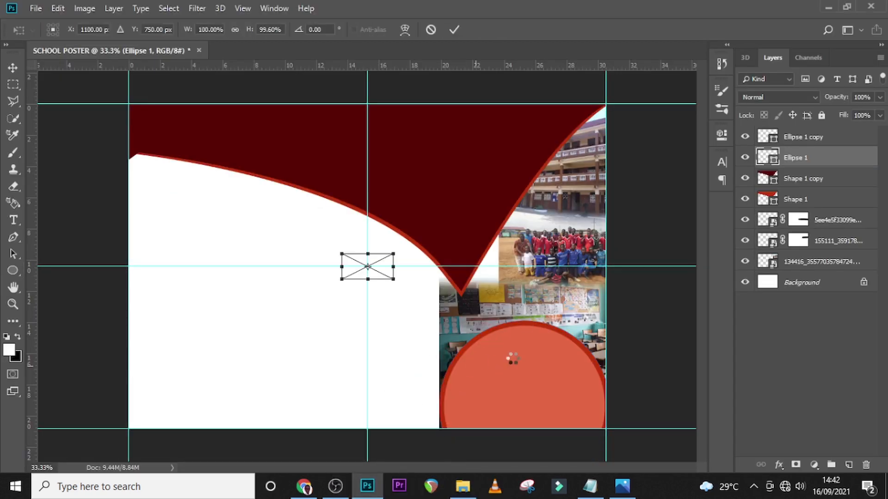
pyautogui.moveTo(392, 282); pyautogui.dragTo(467, 361)
pyautogui.moveTo(467, 272); pyautogui.dragTo(595, 381)
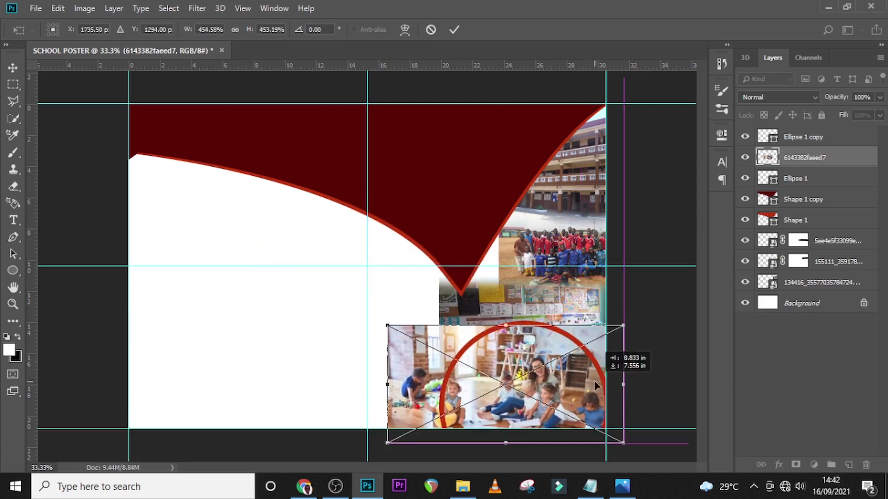
# Nudge the placed photo up to cover the circle's upper edge and clip it to the coral circle.
pyautogui.press('Up')
pyautogui.press('Up')
pyautogui.press('Up')
pyautogui.press('Up')
pyautogui.press('Up')
pyautogui.press('Up')
pyautogui.press('Up')
pyautogui.press('Return')
pyautogui.rightClick(837, 160)
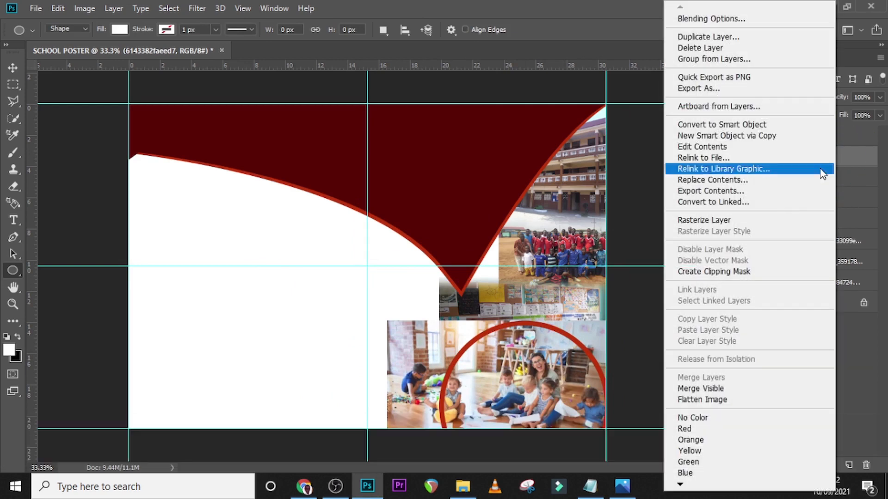
pyautogui.click(706, 273)
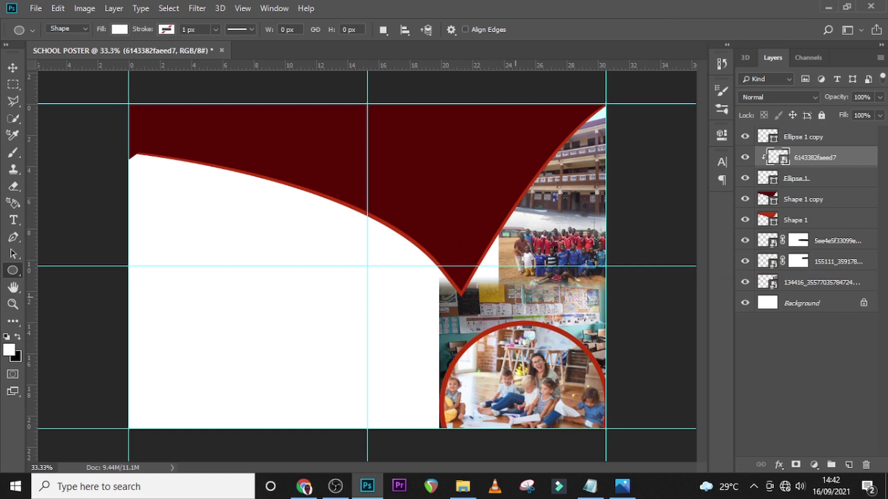
# Duplicate the circle, its clipped photo and its outline together, scale the copies to about 64% and move them just above the corner circle.
pyautogui.click(802, 180)
pyautogui.keyDown('ctrl'); pyautogui.click(803, 158); pyautogui.keyUp('ctrl')
pyautogui.keyDown('ctrl'); pyautogui.click(802, 139); pyautogui.keyUp('ctrl')
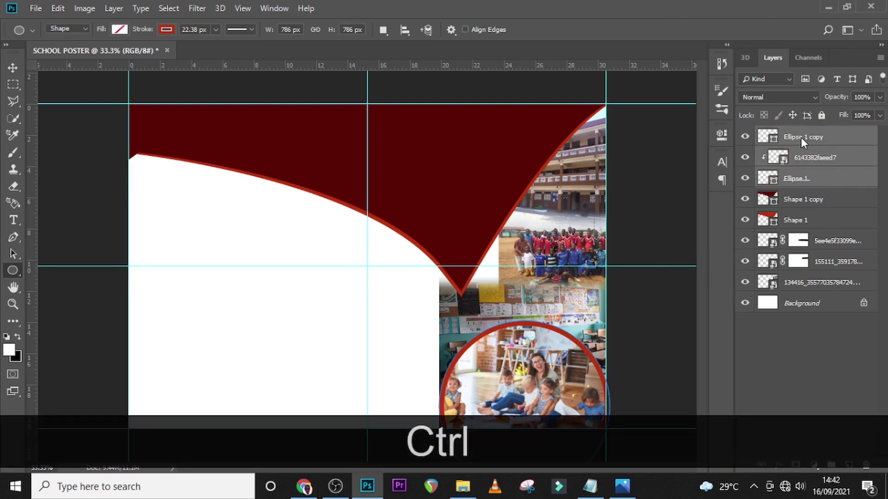
pyautogui.hotkey('ctrl', 'j')
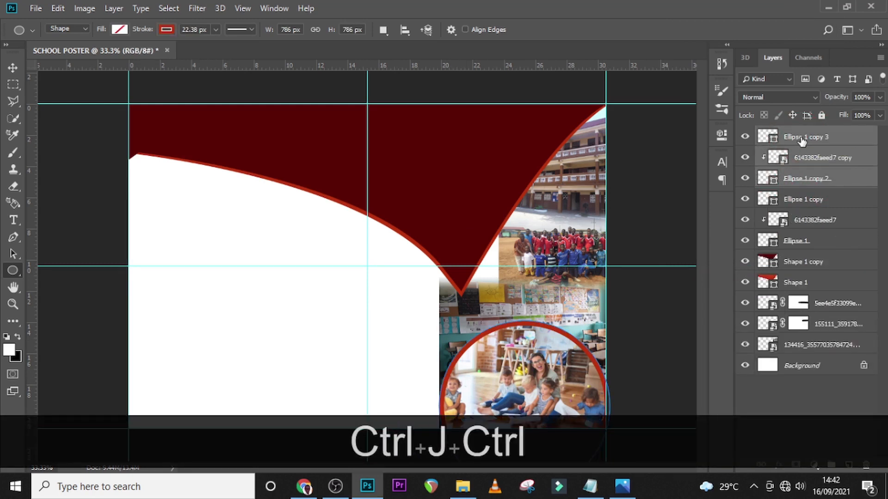
pyautogui.hotkey('ctrl', 't')
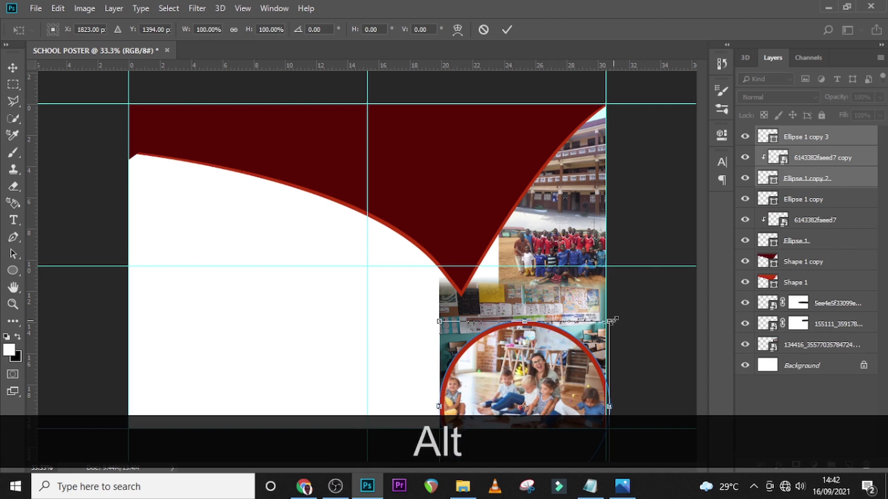
pyautogui.moveTo(612, 320); pyautogui.dragTo(579, 353)
pyautogui.moveTo(539, 411); pyautogui.dragTo(524, 263)
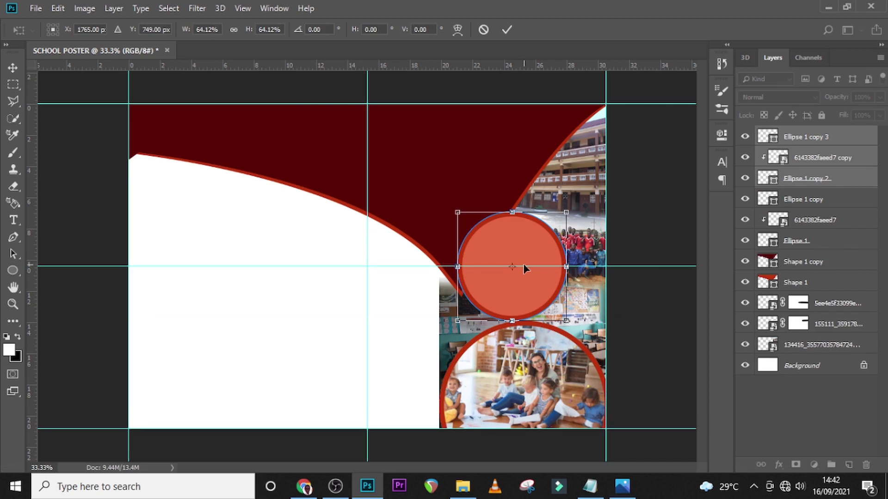
pyautogui.press('Return')
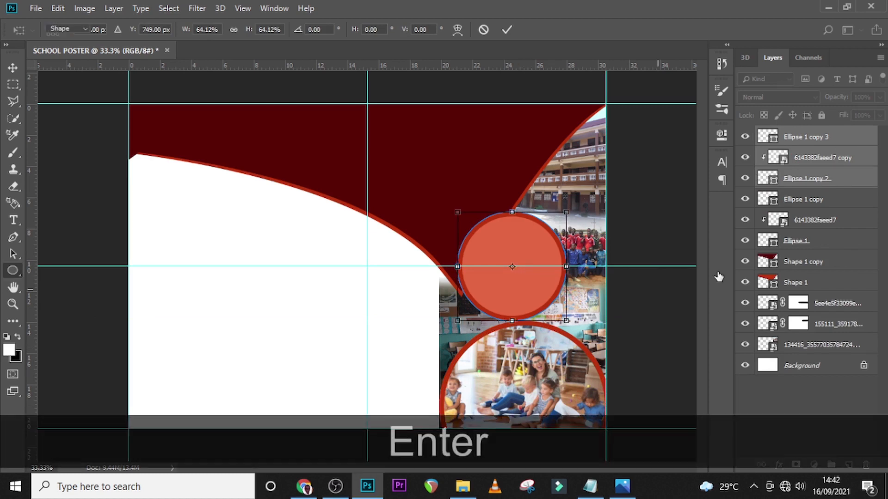
# Group the corner circle's three layers and name the group "circle 1".
pyautogui.click(799, 237)
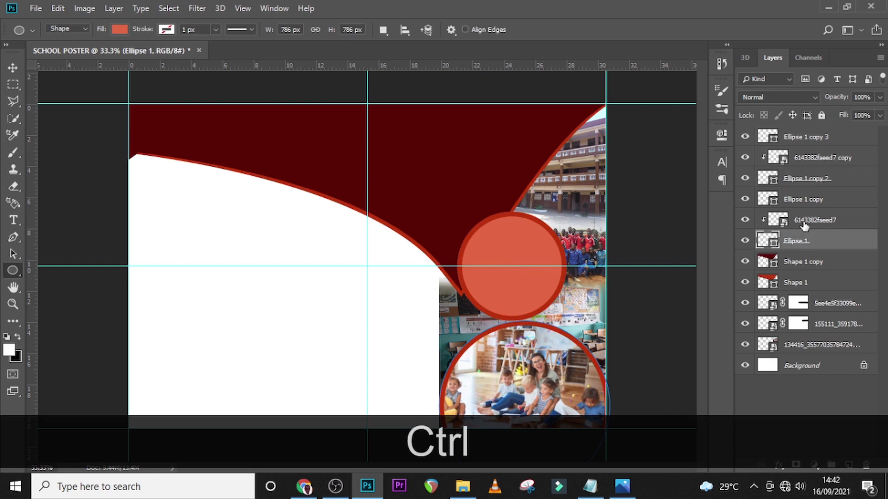
pyautogui.keyDown('ctrl'); pyautogui.click(804, 221); pyautogui.keyUp('ctrl')
pyautogui.keyDown('ctrl'); pyautogui.click(802, 200); pyautogui.keyUp('ctrl')
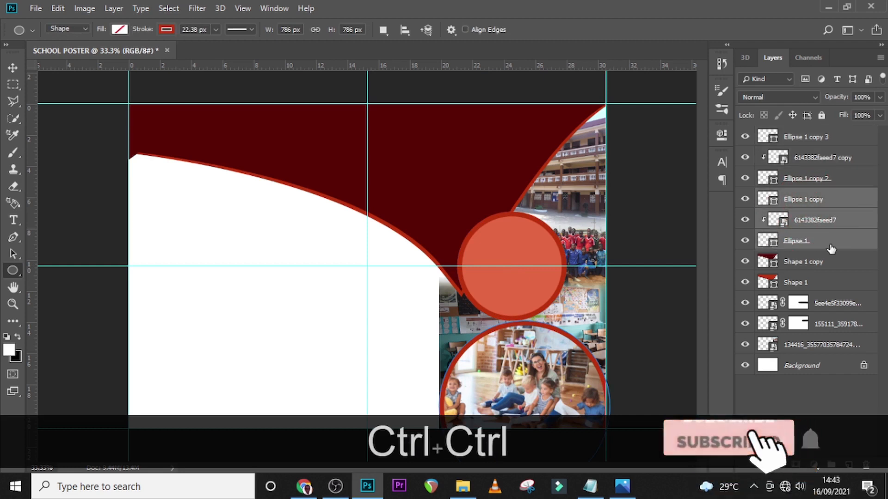
pyautogui.hotkey('ctrl', 'g')
pyautogui.doubleClick(796, 197)
pyautogui.write('circl')
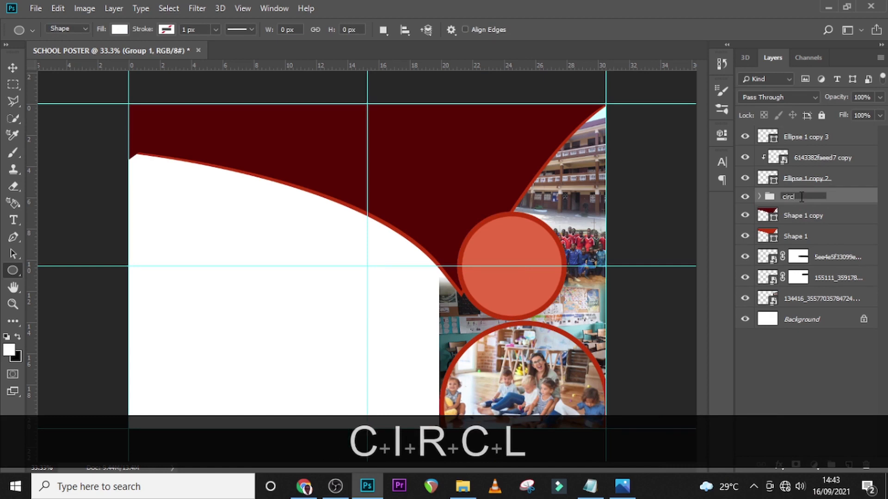
pyautogui.write('e 1')
pyautogui.press('Return')
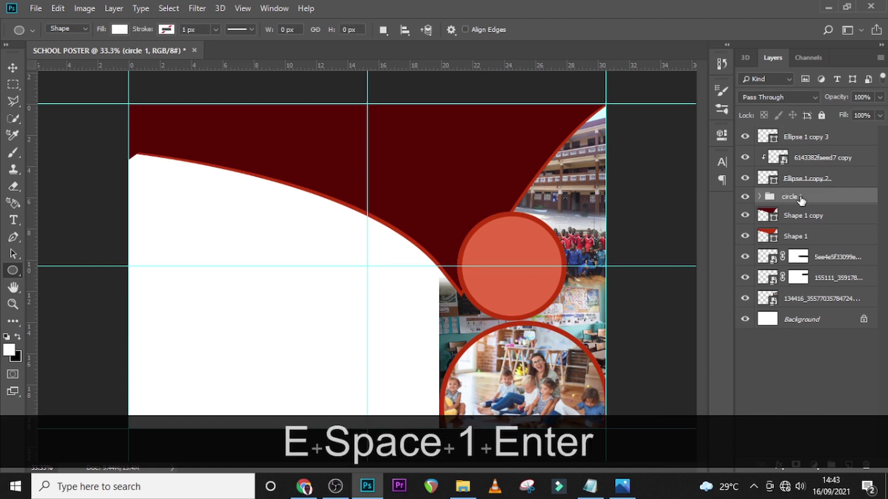
# Group the smaller circle's three layers and name the group "circle 2".
pyautogui.click(809, 177)
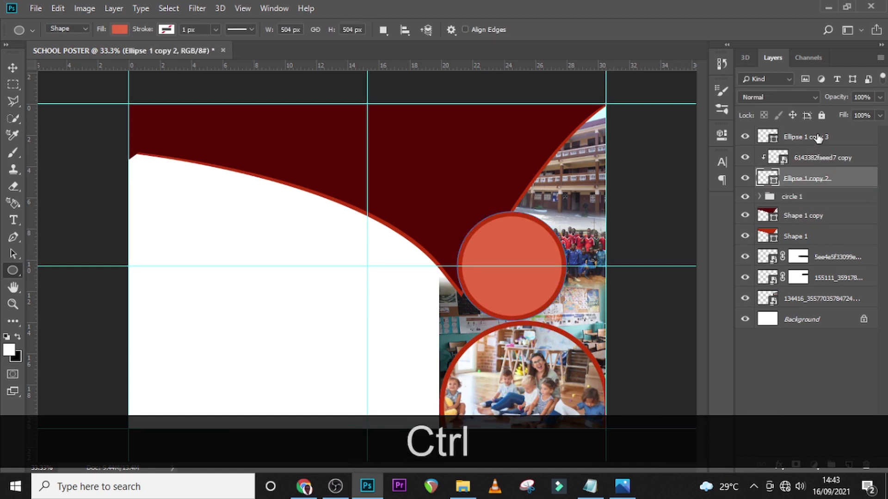
pyautogui.keyDown('ctrl'); pyautogui.click(809, 138); pyautogui.keyUp('ctrl')
pyautogui.keyDown('ctrl'); pyautogui.click(795, 157); pyautogui.keyUp('ctrl')
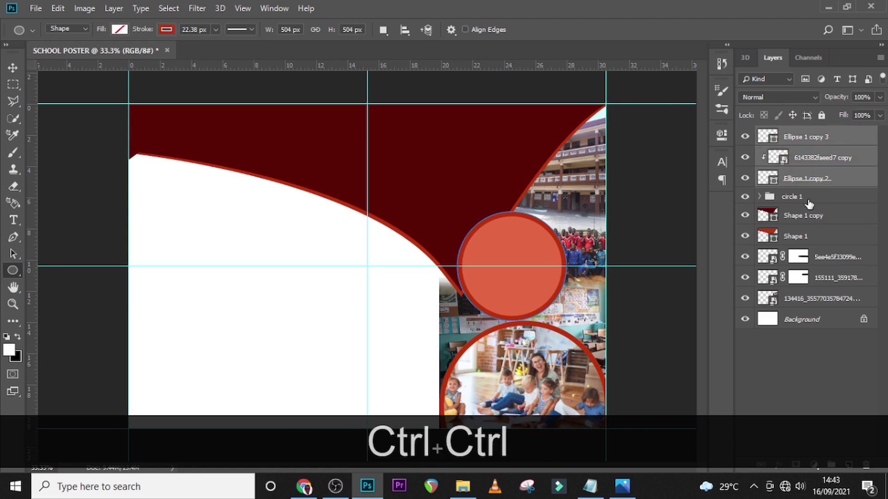
pyautogui.hotkey('ctrl', 't')
pyautogui.press('Return')
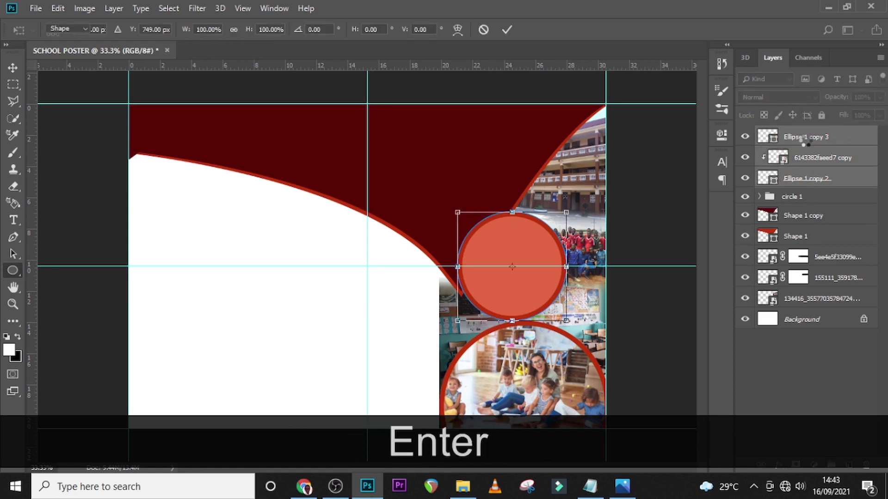
pyautogui.hotkey('ctrl', 'g')
pyautogui.doubleClick(806, 134)
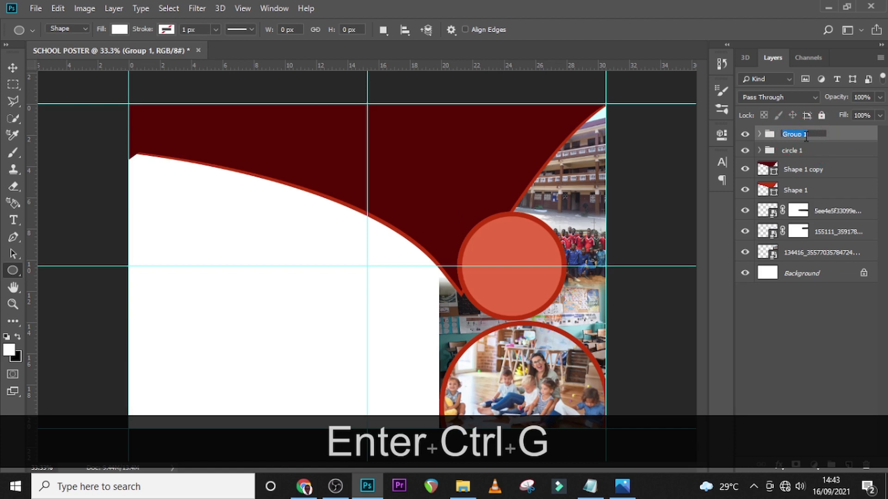
pyautogui.write('circle 2')
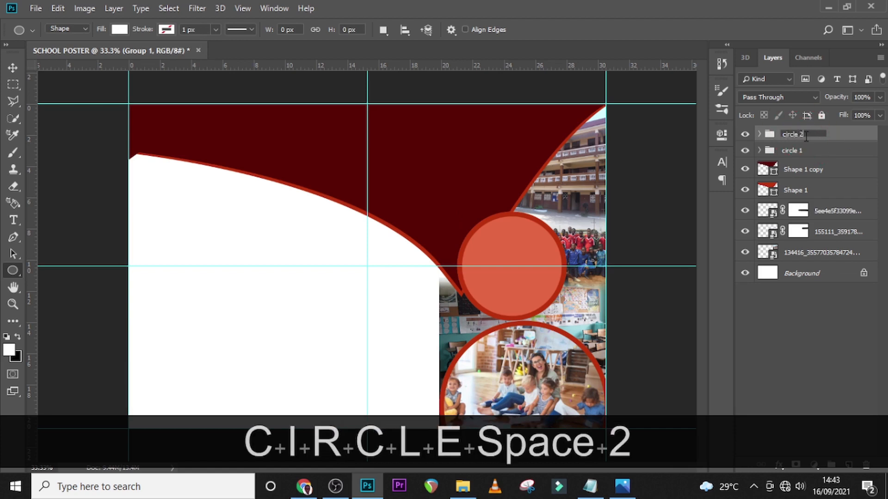
pyautogui.press('Return')
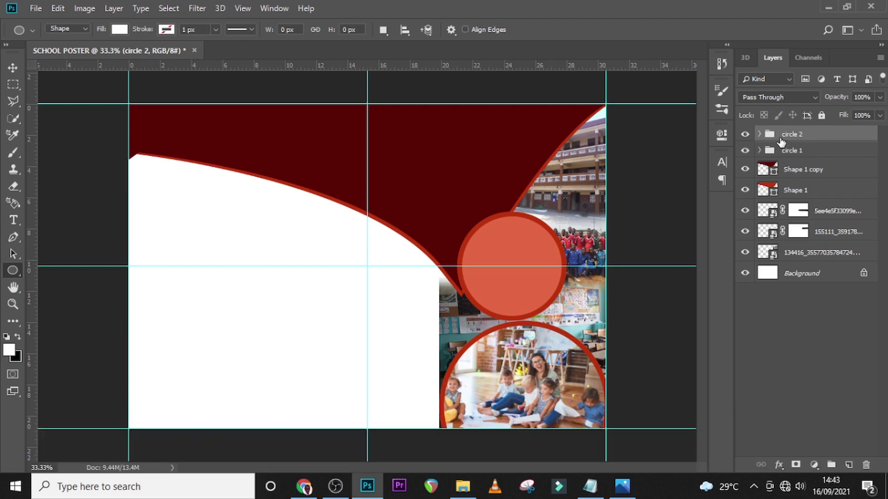
# Delete the copied photo layer from the "circle 2" group.
pyautogui.click(758, 134)
pyautogui.click(822, 177)
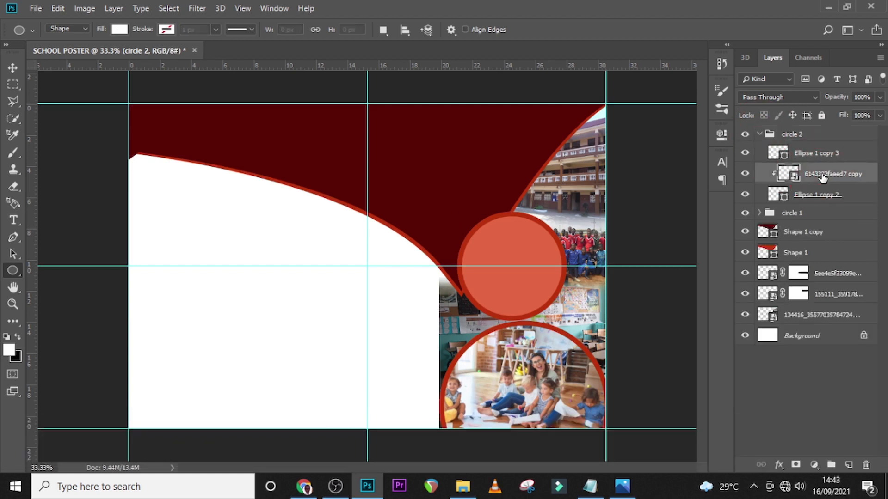
pyautogui.press('Delete')
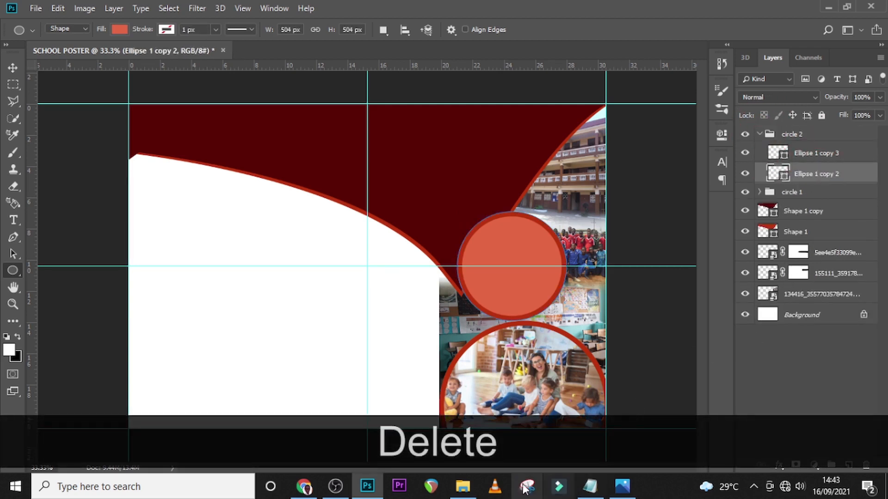
# Place 614338633a390.jpg above the circle in the "circle 2" group, scale it to about 324% and position it over the smaller circle.
pyautogui.click(465, 488)
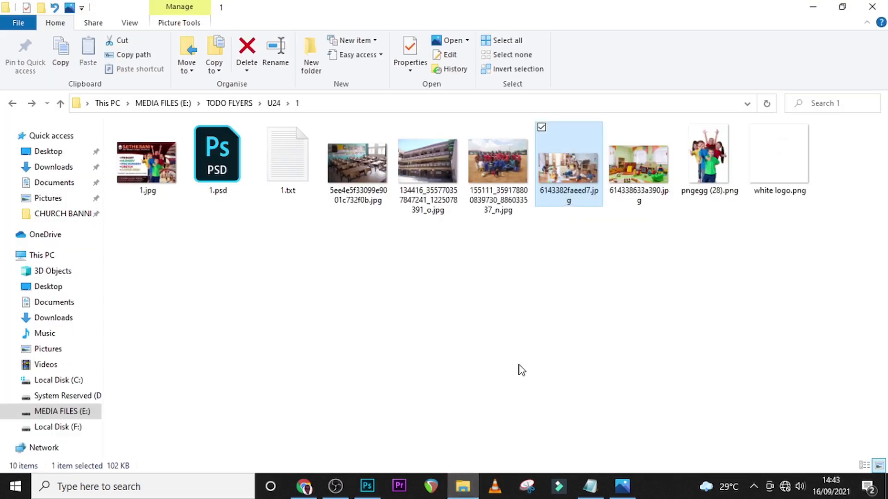
pyautogui.click(660, 175)
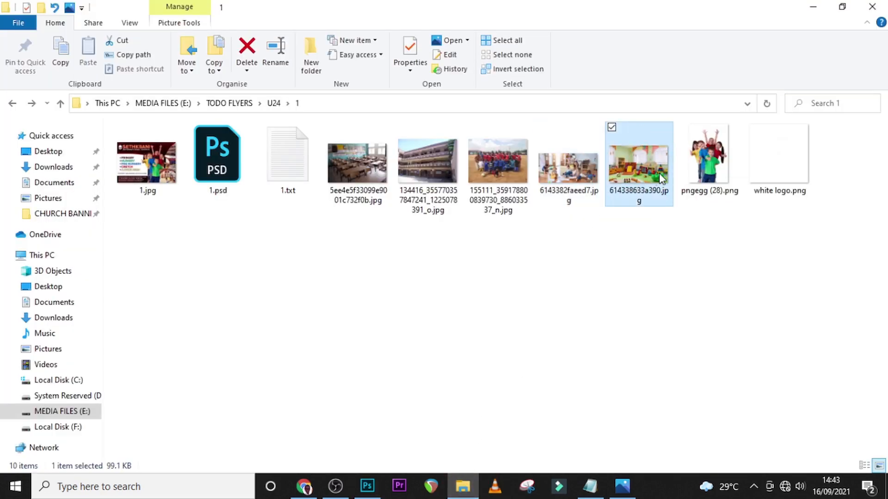
pyautogui.moveTo(646, 177); pyautogui.dragTo(426, 315)
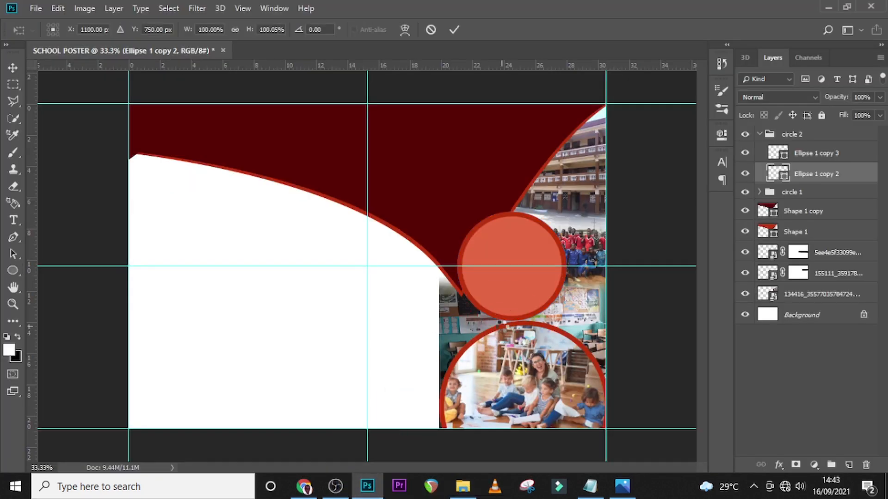
pyautogui.moveTo(396, 287); pyautogui.dragTo(426, 312)
pyautogui.moveTo(405, 282); pyautogui.dragTo(590, 319)
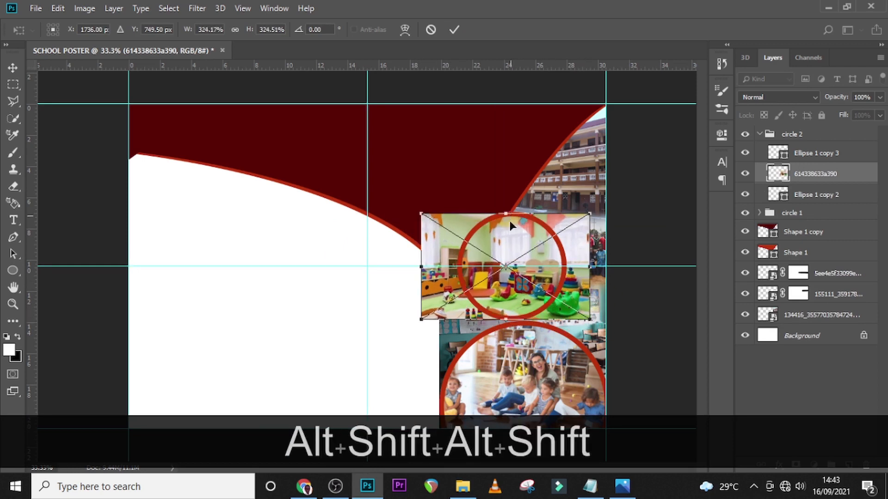
pyautogui.press('Return')
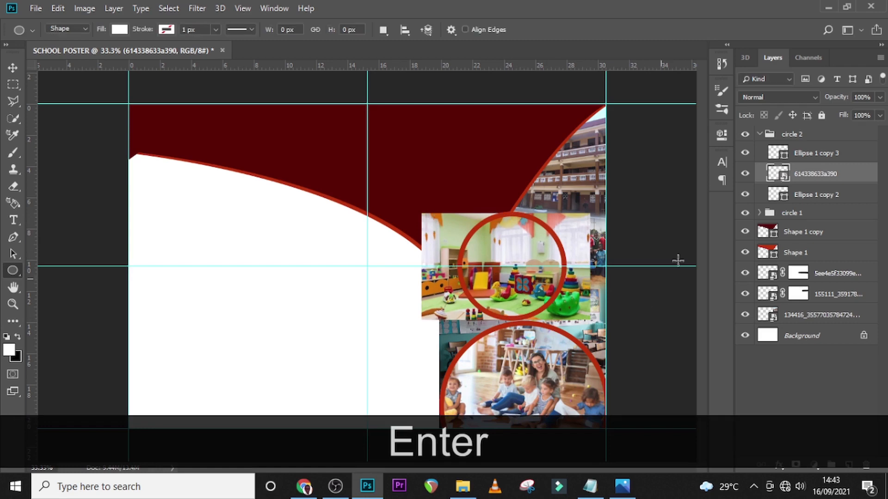
# Clip the playroom photo to the smaller circle and reposition it within the frame.
pyautogui.rightClick(812, 174)
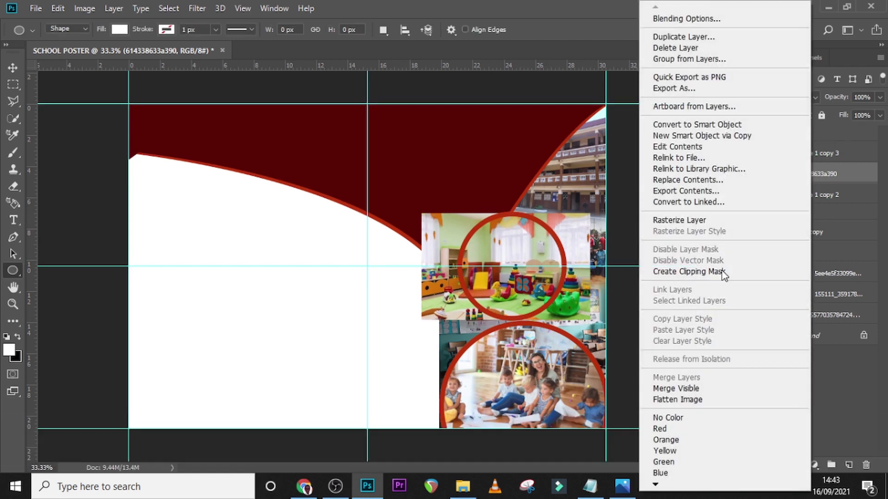
pyautogui.click(694, 272)
pyautogui.press('v')
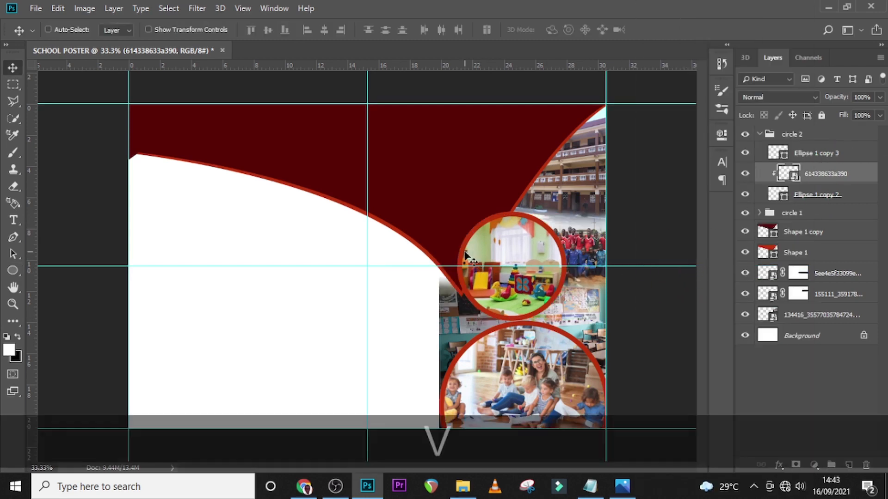
pyautogui.moveTo(505, 283); pyautogui.dragTo(481, 289)
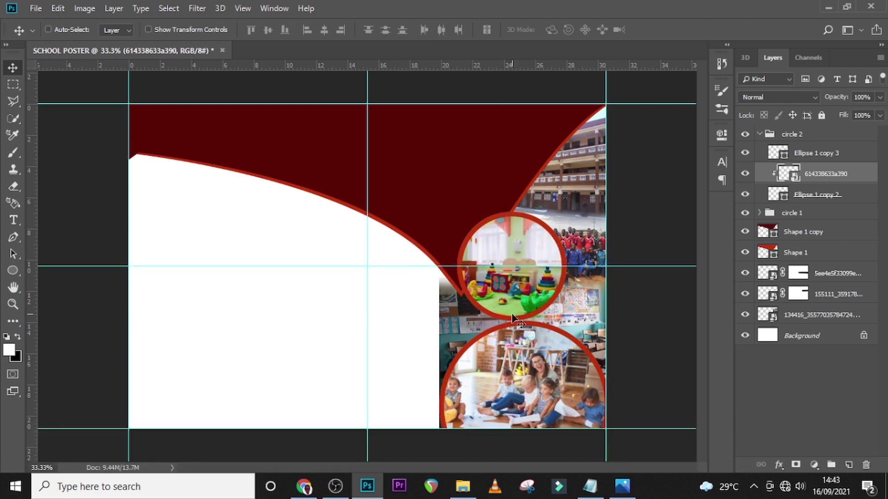
# Add a black Multiply drop shadow to the "circle 1" group: opacity 56%, angle 90°, distance 13 px, spread 35%, size 120 px; compare it on and off.
pyautogui.click(759, 134)
pyautogui.click(820, 153)
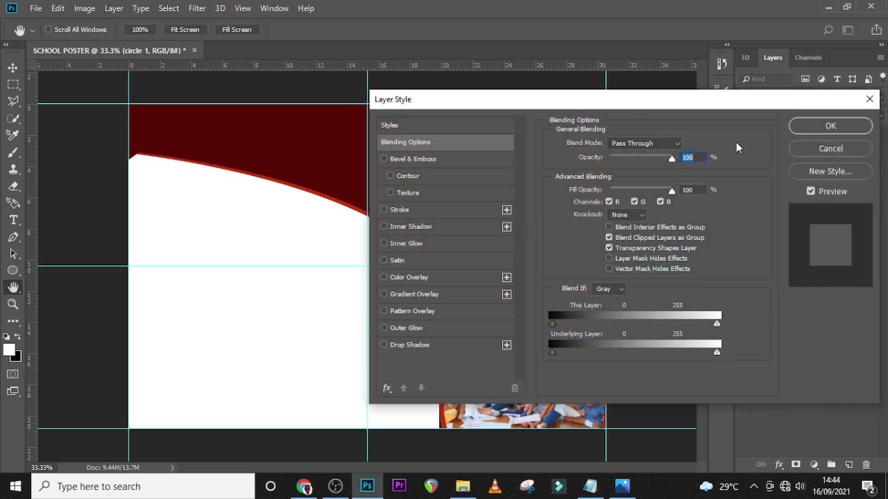
pyautogui.click(404, 347)
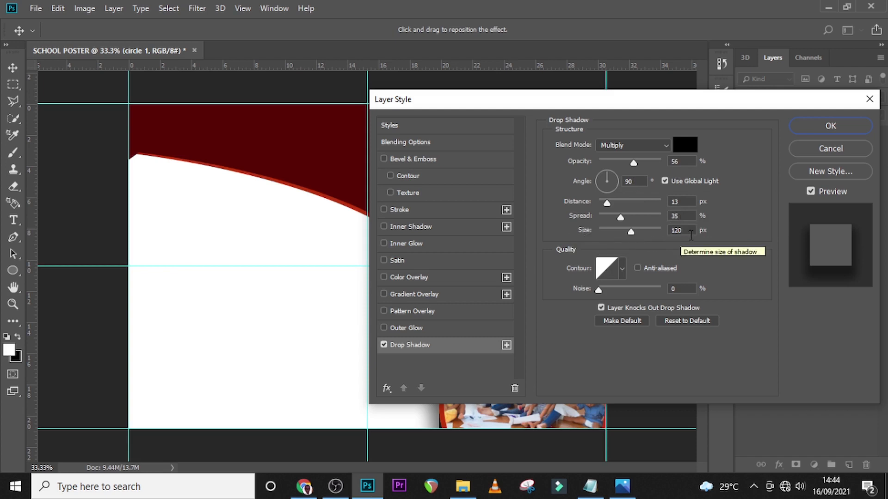
pyautogui.click(833, 127)
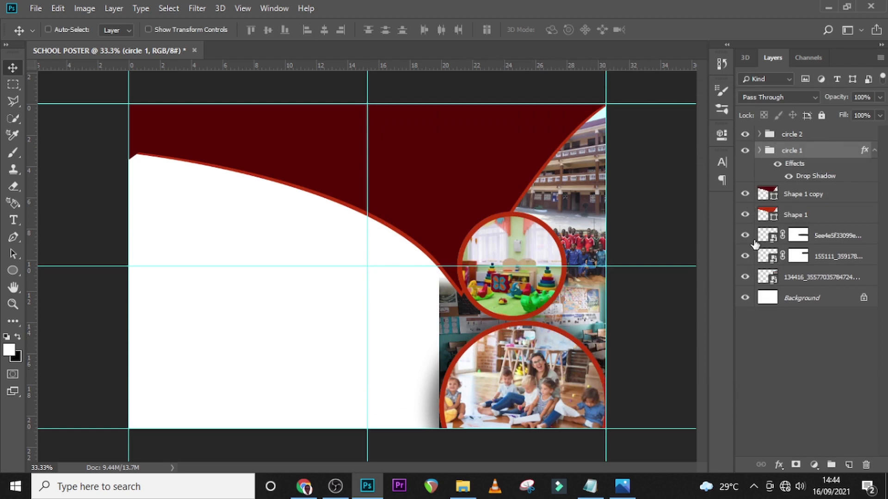
pyautogui.click(778, 163)
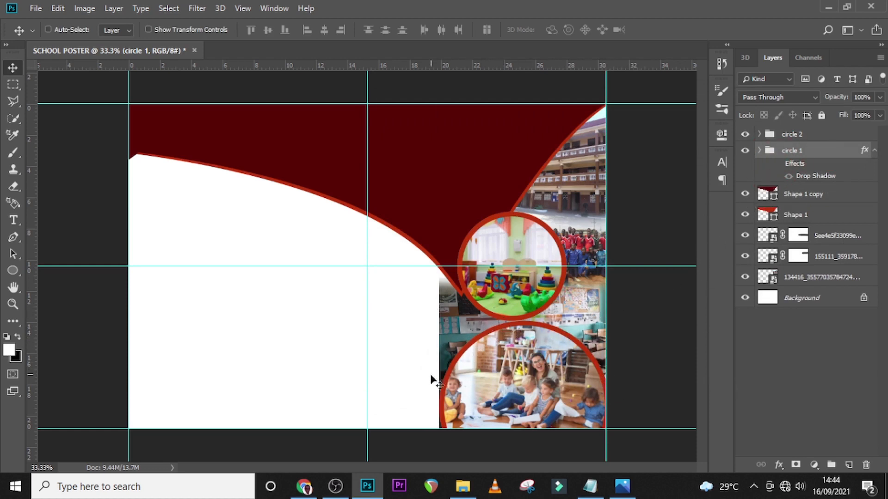
pyautogui.click(777, 164)
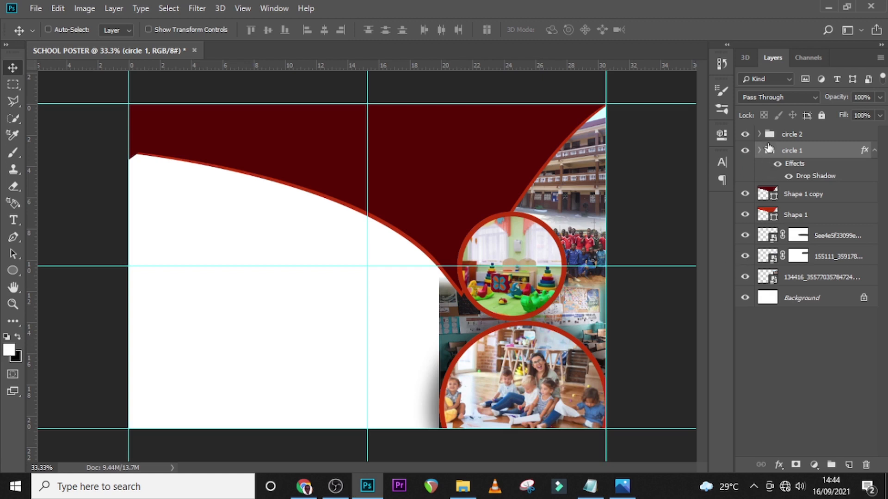
# Group everything above the Background layer and name the group "BG".
pyautogui.click(827, 135)
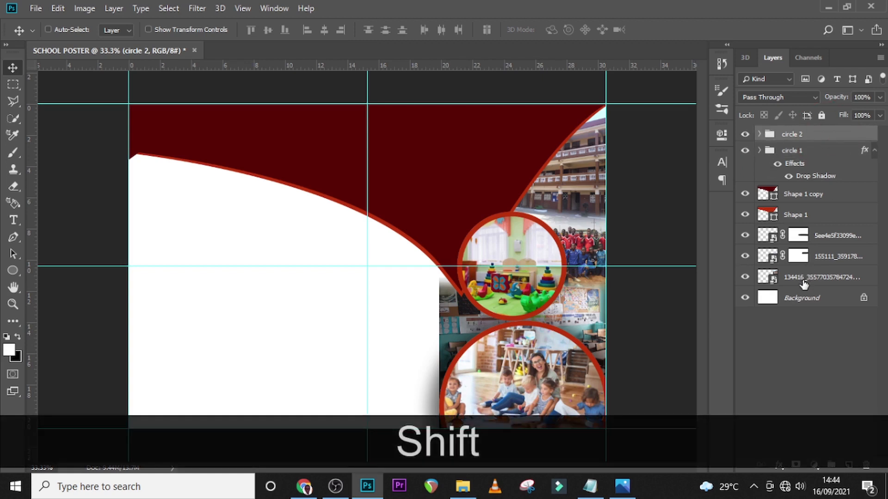
pyautogui.keyDown('shift'); pyautogui.click(825, 280); pyautogui.keyUp('shift')
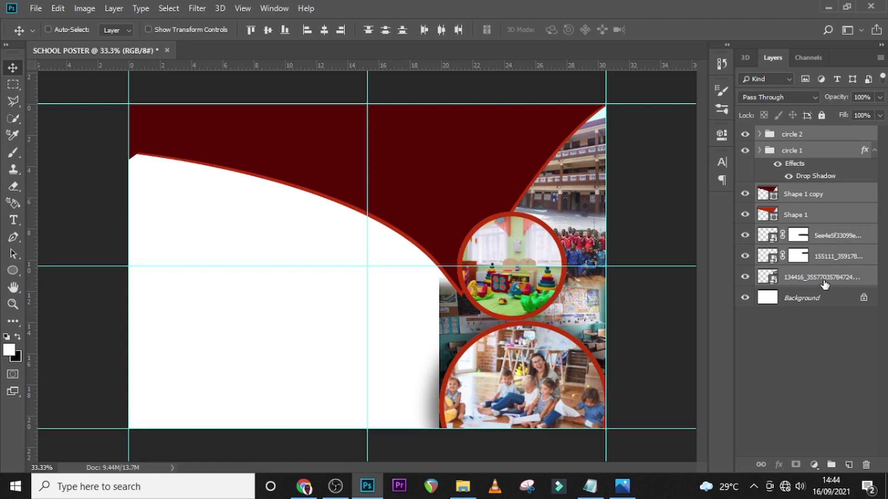
pyautogui.hotkey('ctrl', 'g')
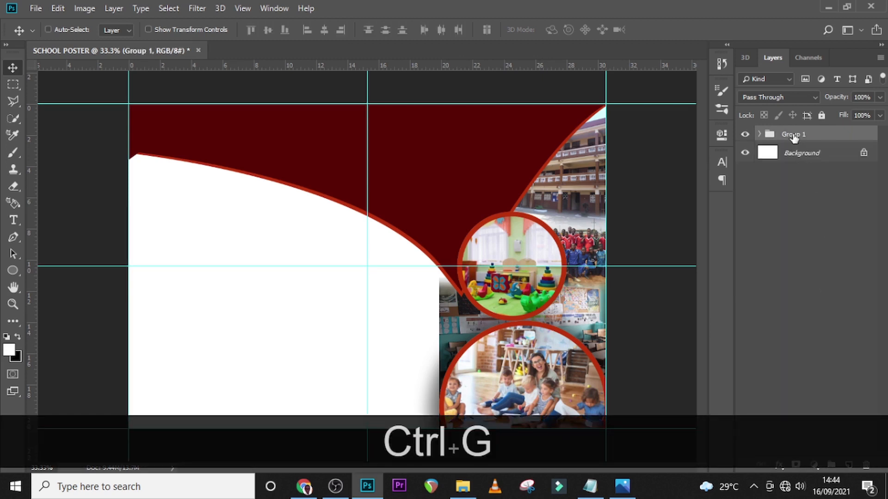
pyautogui.doubleClick(794, 135)
pyautogui.press('capslock')
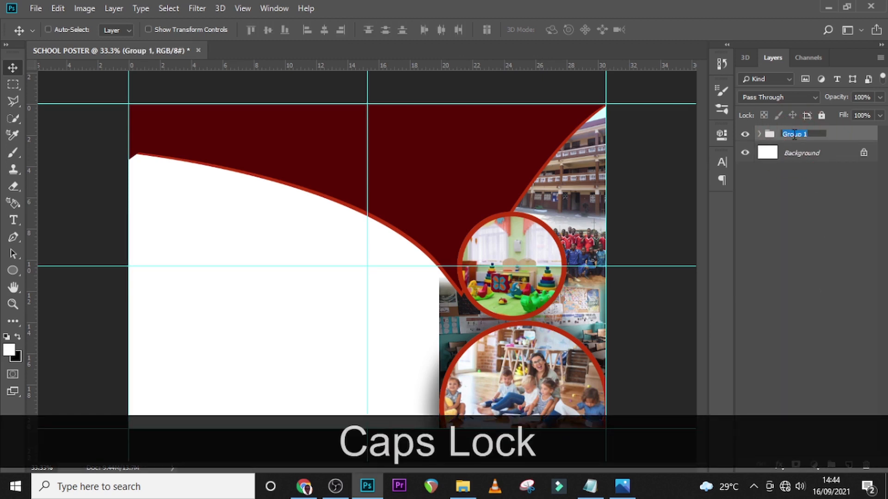
pyautogui.write('BG')
pyautogui.press('Return')
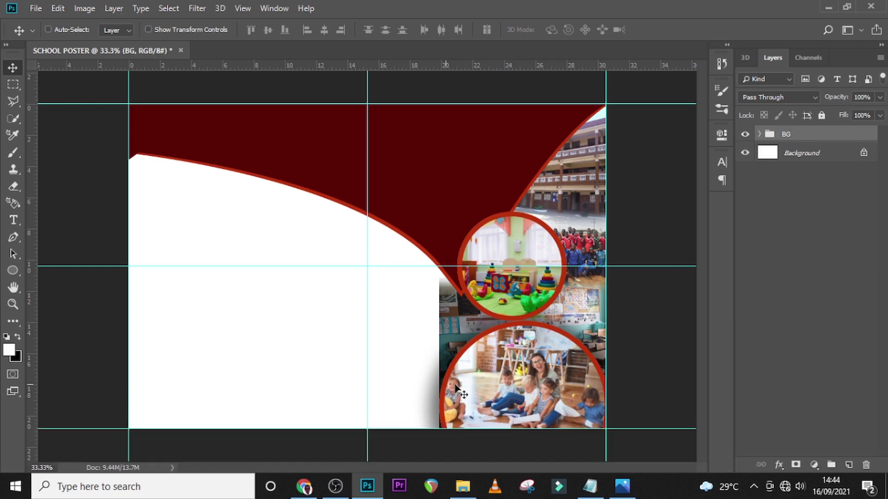
# Place pngegg (28).png above the BG group, scale the children to roughly the poster's full height and move them right of centre.
pyautogui.click(462, 486)
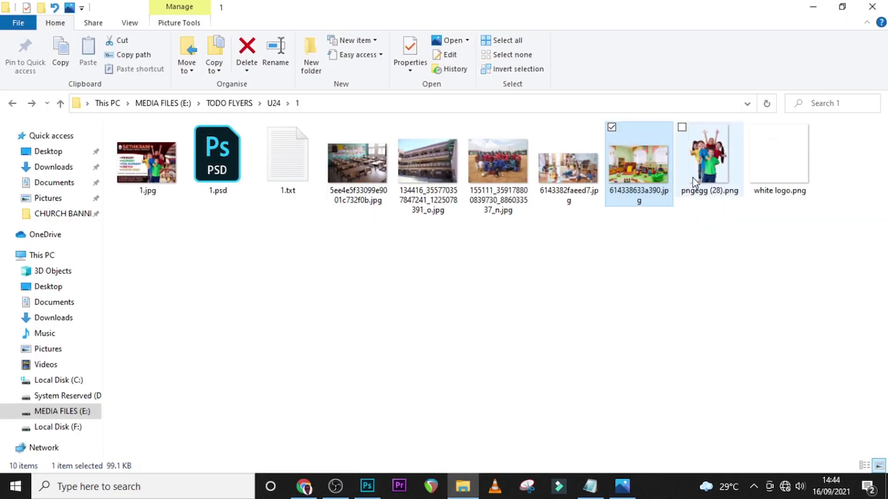
pyautogui.moveTo(694, 180); pyautogui.dragTo(462, 358)
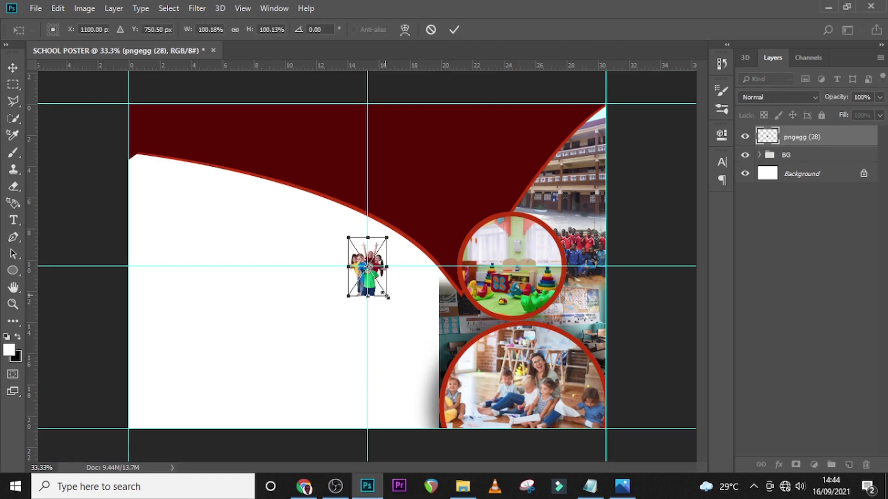
pyautogui.moveTo(386, 296); pyautogui.dragTo(468, 430)
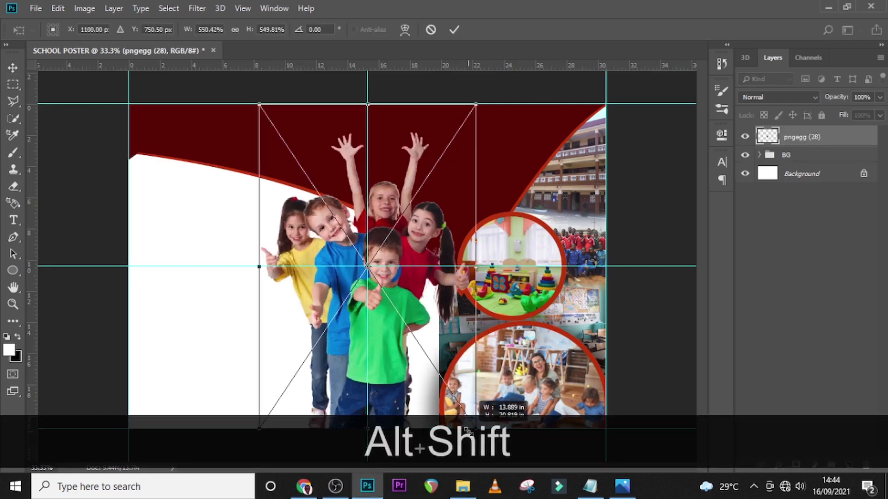
pyautogui.moveTo(395, 361); pyautogui.dragTo(459, 359)
pyautogui.moveTo(540, 104); pyautogui.dragTo(553, 92)
pyautogui.hotkey('shift', 'Return')
# Add a 3 px white (ffffff) inside stroke to the children cutout and collapse its effects list.
pyautogui.doubleClick(858, 139)
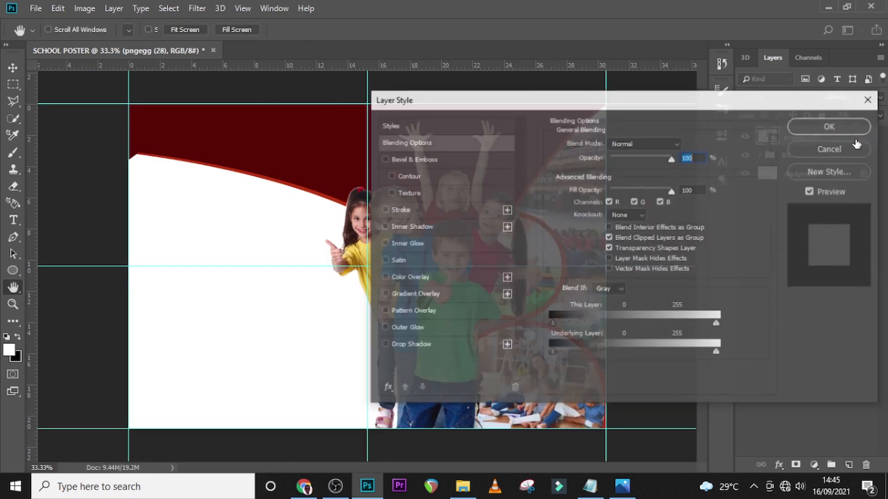
pyautogui.click(409, 209)
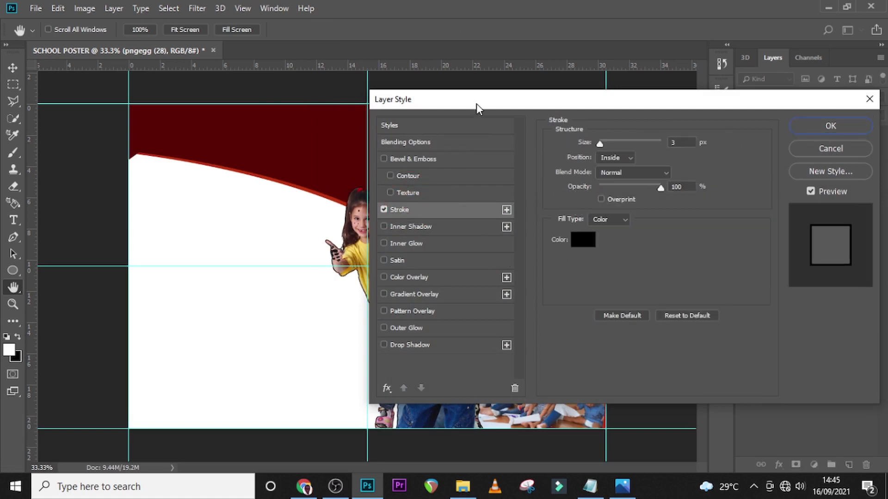
pyautogui.click(584, 241)
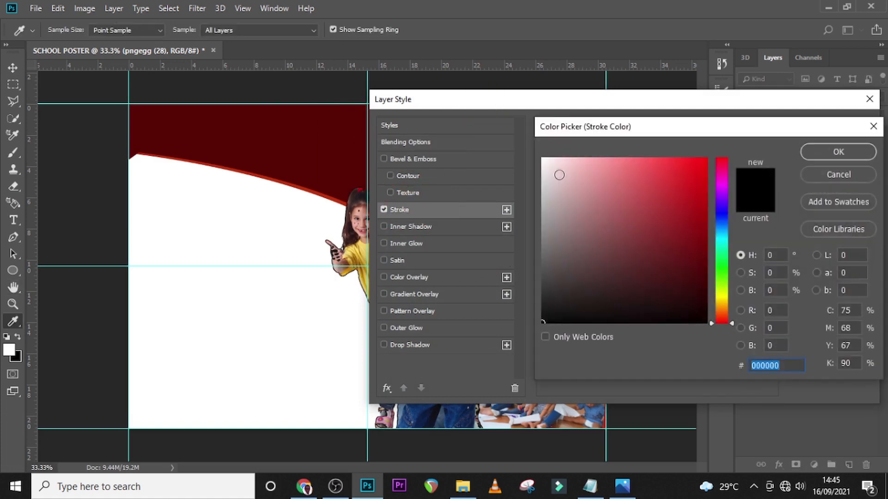
pyautogui.moveTo(558, 175)
pyautogui.mouseDown()
pyautogui.moveTo(526, 144)
pyautogui.moveTo(549, 105)
pyautogui.mouseUp()
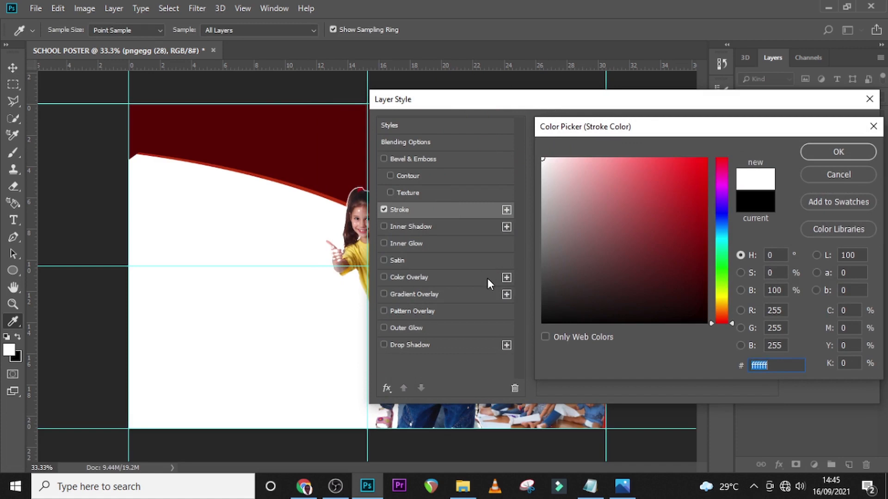
pyautogui.click(488, 278)
pyautogui.click(838, 153)
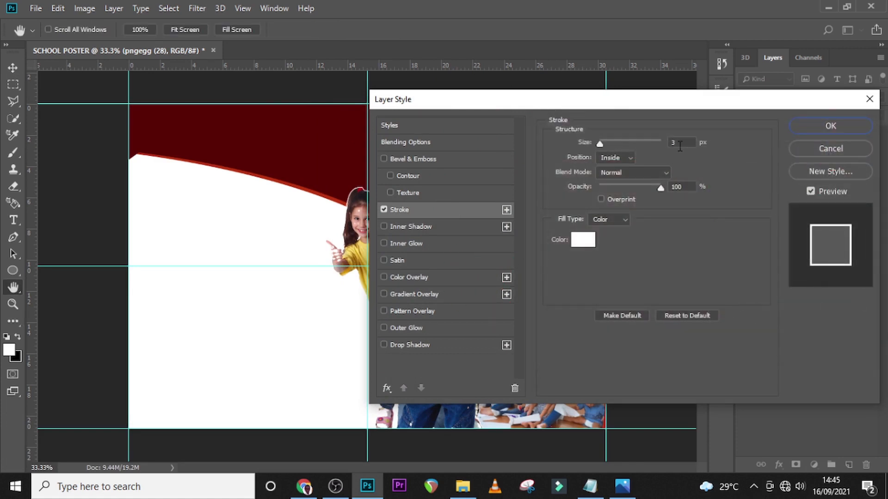
pyautogui.click(834, 125)
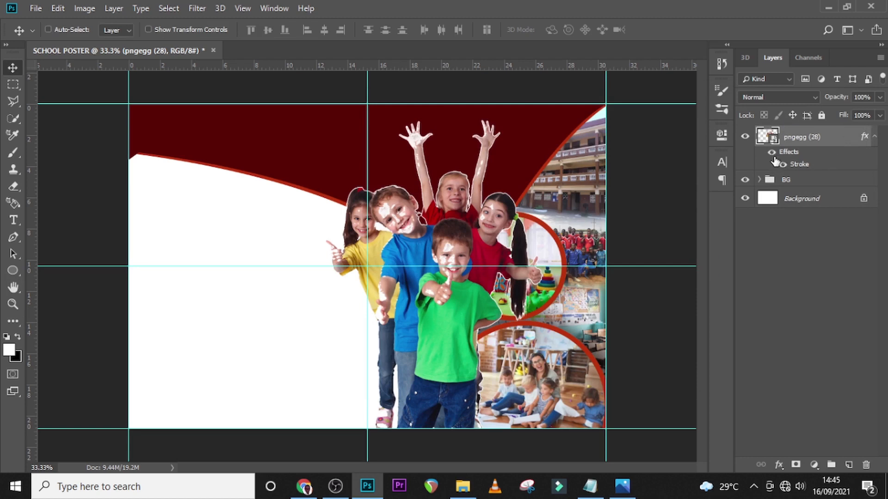
pyautogui.click(874, 136)
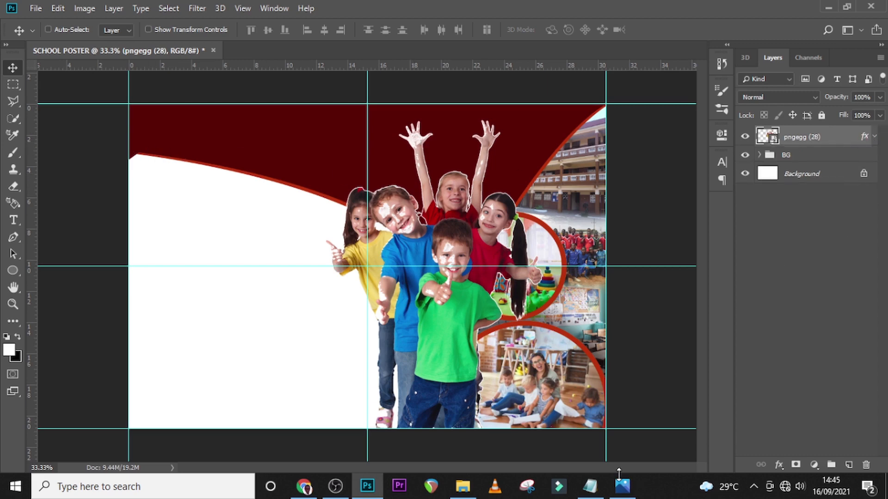
# Place 614338633a390.jpg again on top of the children cutout and scale it to about 931% across the poster's width.
pyautogui.click(460, 488)
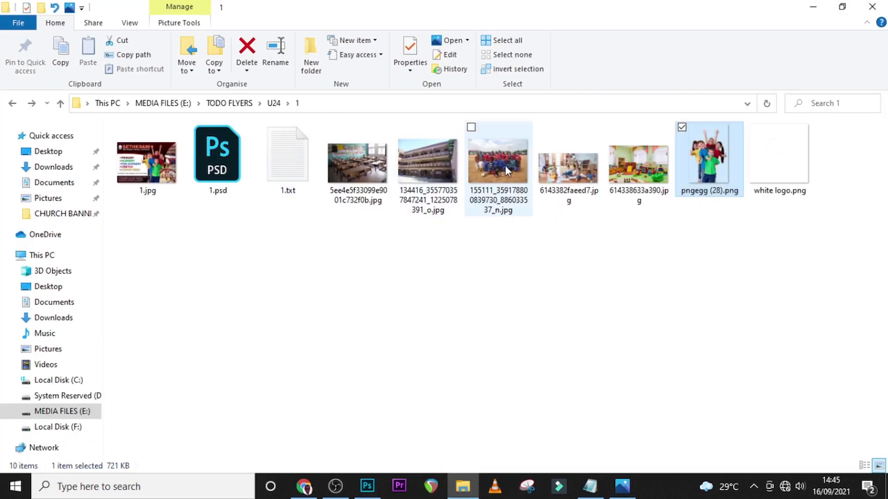
pyautogui.click(645, 192)
pyautogui.moveTo(638, 188); pyautogui.dragTo(600, 437)
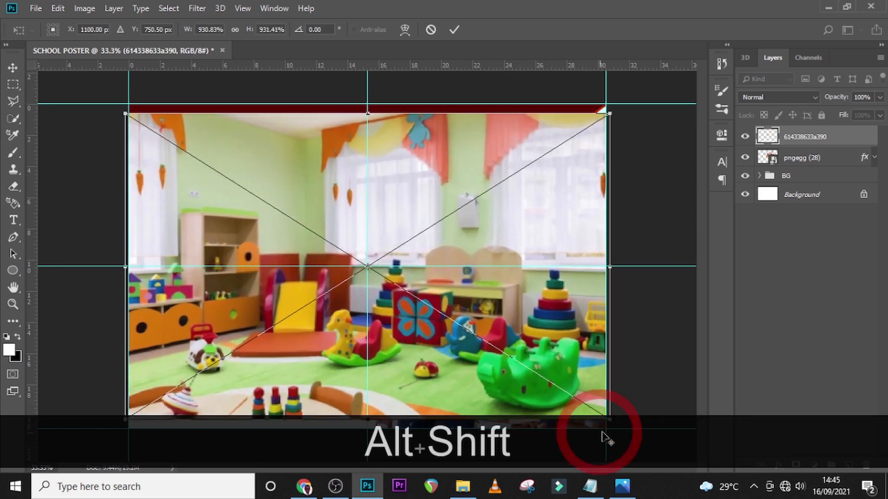
pyautogui.press('Return')
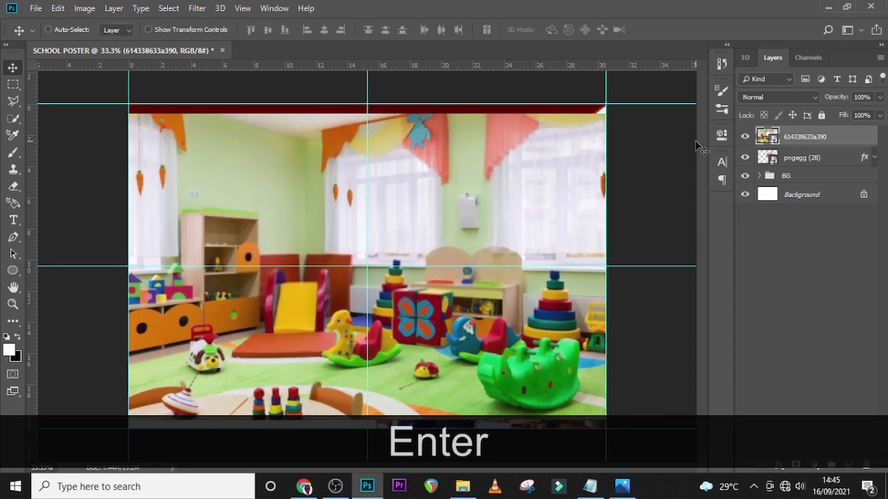
# Move the top classroom photo layer into the BG group directly above Shape 1 copy and clip it to that shape.
pyautogui.click(744, 138)
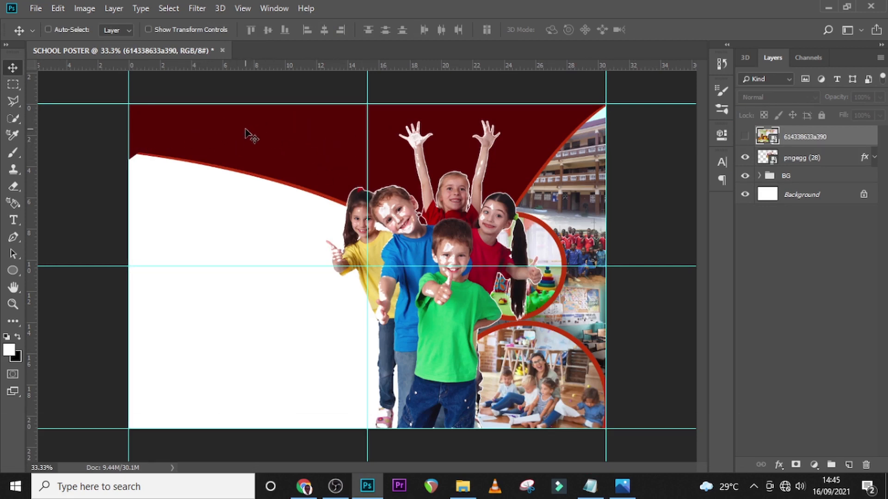
pyautogui.click(758, 176)
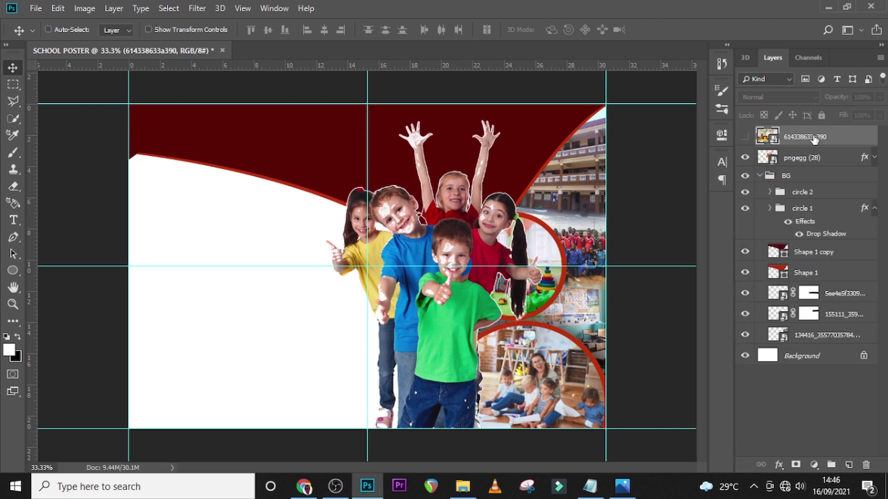
pyautogui.moveTo(807, 143); pyautogui.dragTo(788, 238)
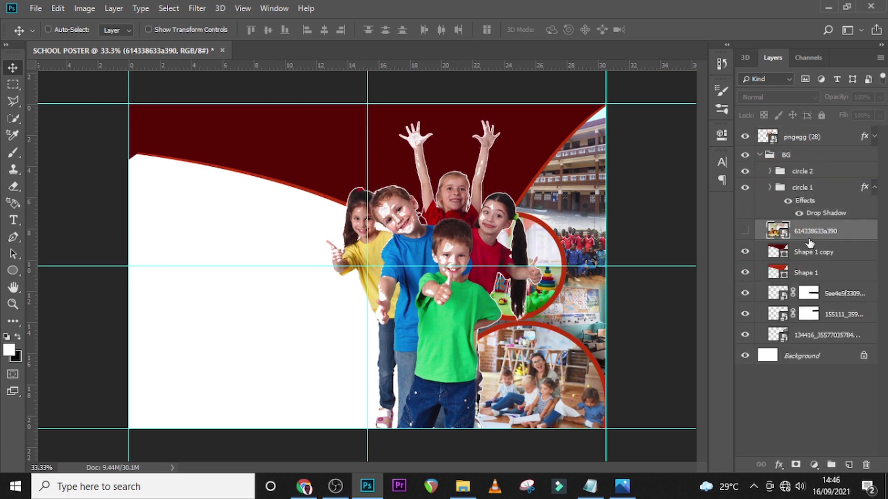
pyautogui.click(813, 231)
pyautogui.click(745, 231)
pyautogui.rightClick(807, 236)
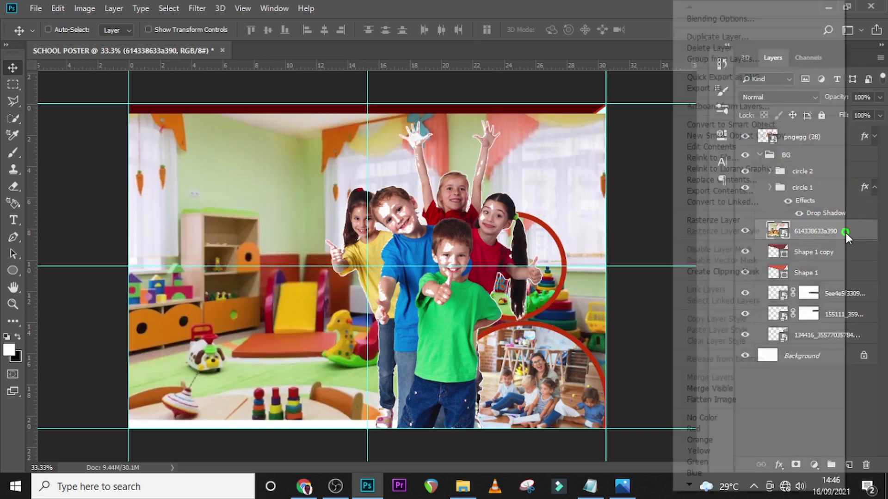
pyautogui.click(734, 274)
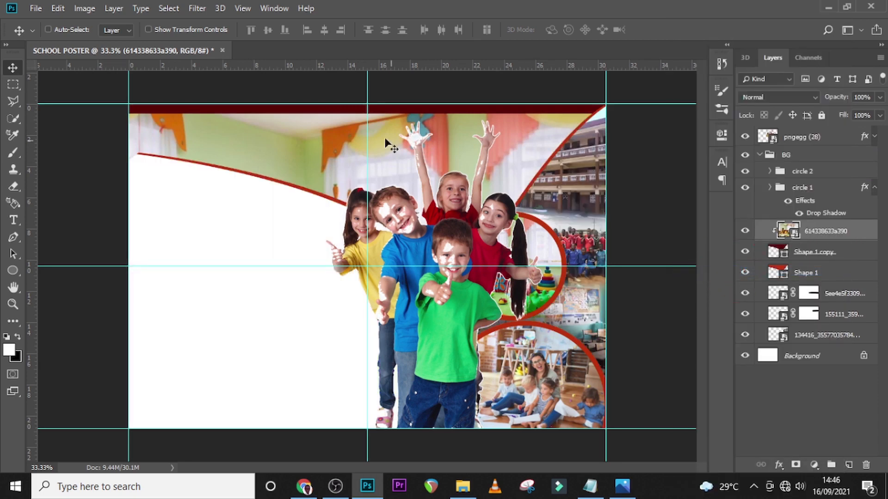
# Shift the clipped classroom photo up to cover the whole curved header and set its blend mode to Multiply.
pyautogui.press('v')
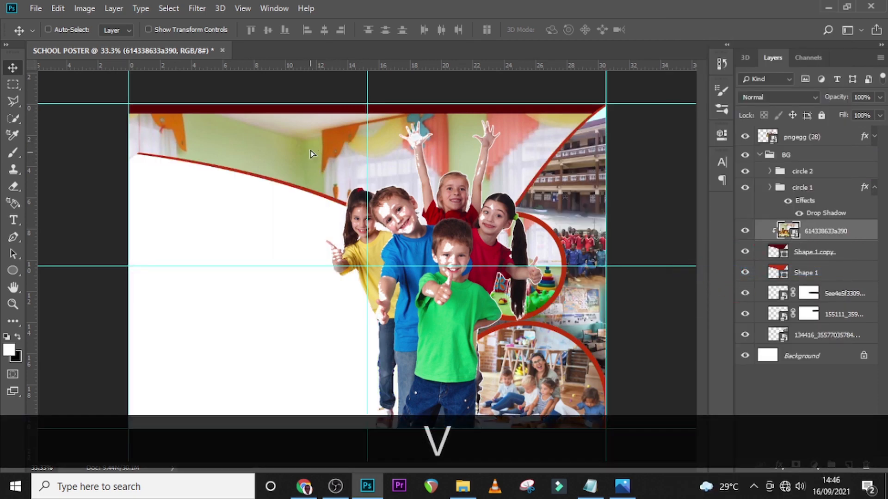
pyautogui.moveTo(310, 160); pyautogui.dragTo(312, 117)
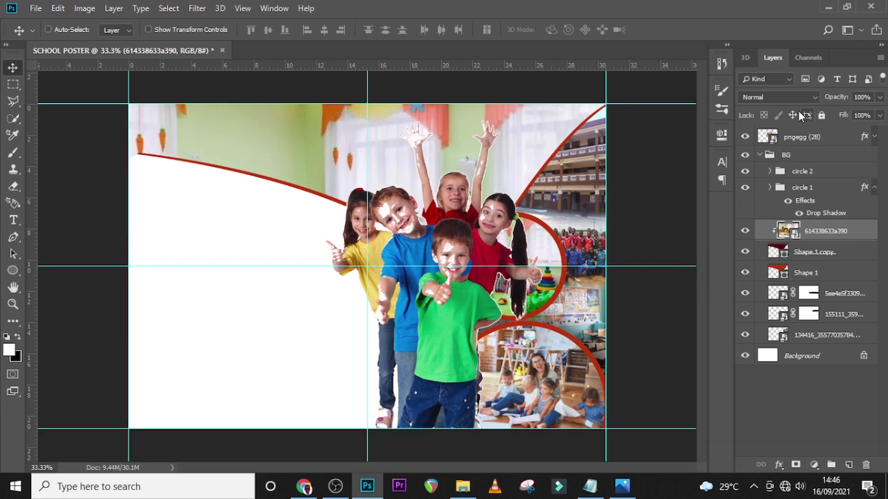
pyautogui.click(785, 107)
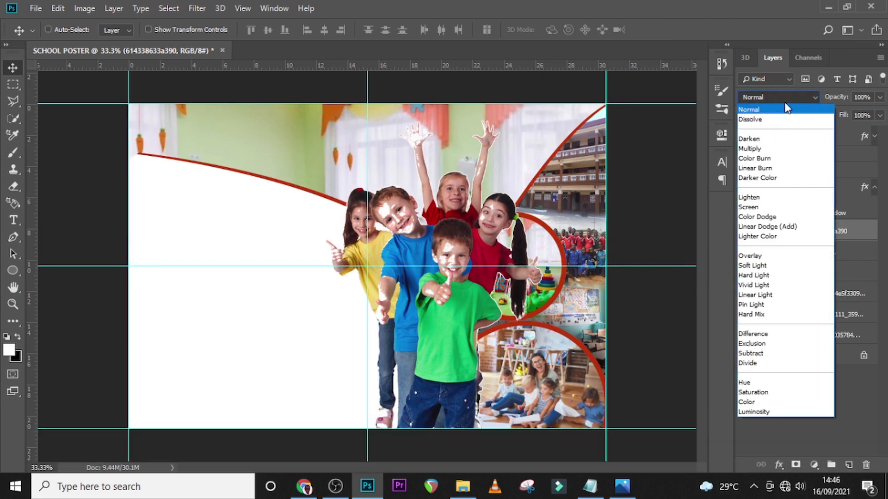
pyautogui.click(763, 148)
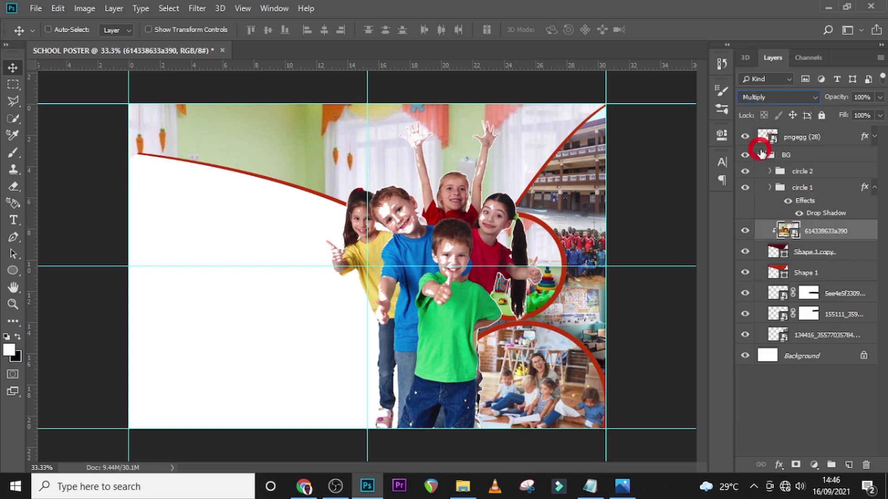
pyautogui.moveTo(393, 172); pyautogui.dragTo(386, 134)
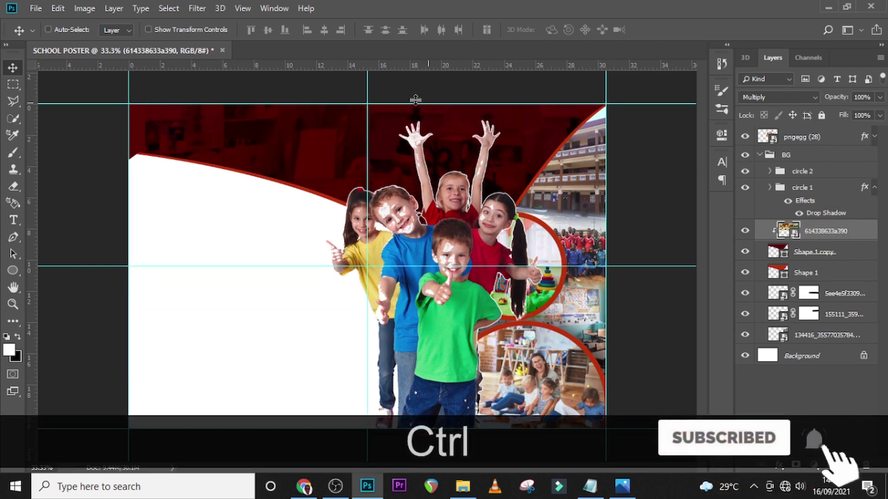
# Apply a Gaussian Blur with the preset radius to the header's classroom photo and collapse the circle 1 effects list.
pyautogui.click(196, 8)
pyautogui.moveTo(217, 157)
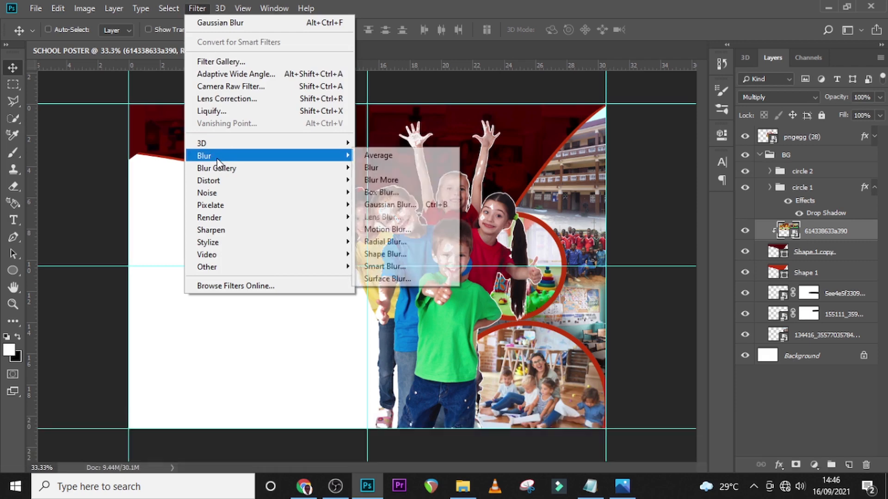
pyautogui.click(393, 204)
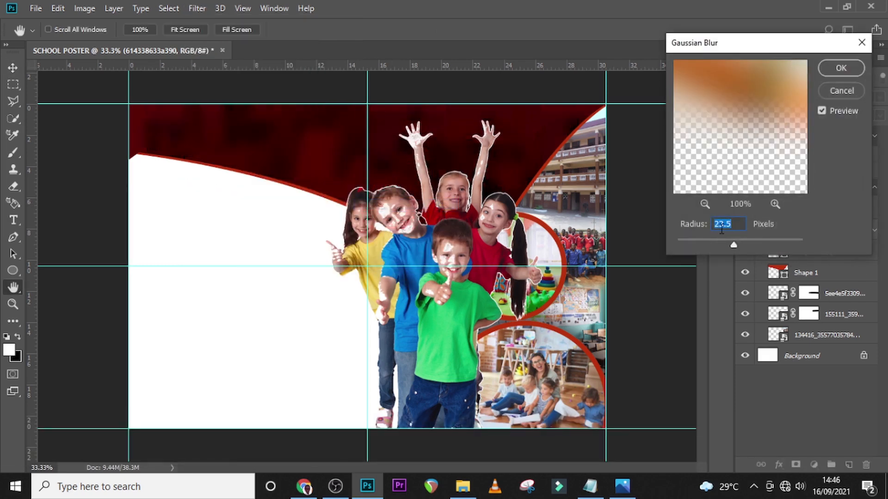
pyautogui.click(841, 68)
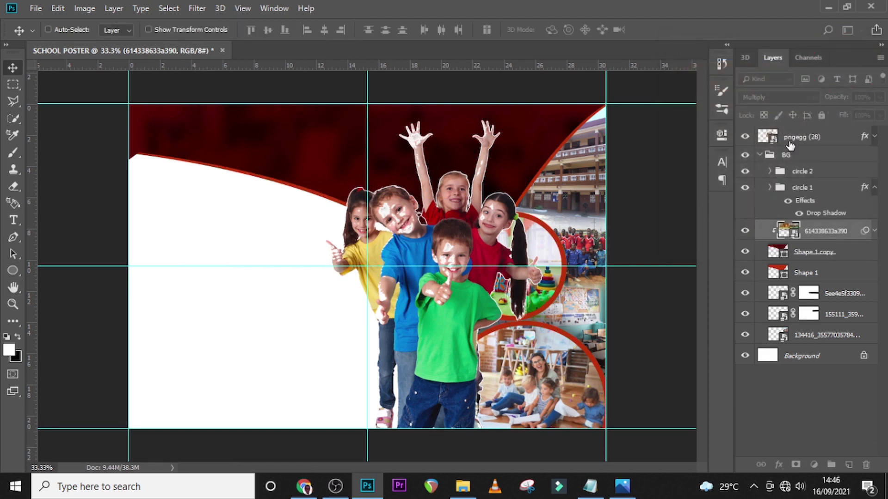
pyautogui.click(875, 188)
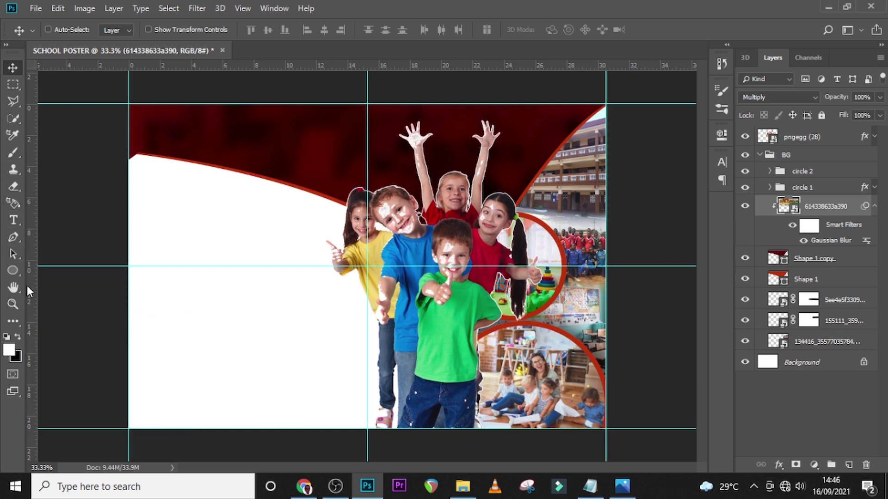
# Draw a rectangle about 1670 by 285 px along the poster's bottom edge, starting at its left side.
pyautogui.click(18, 270)
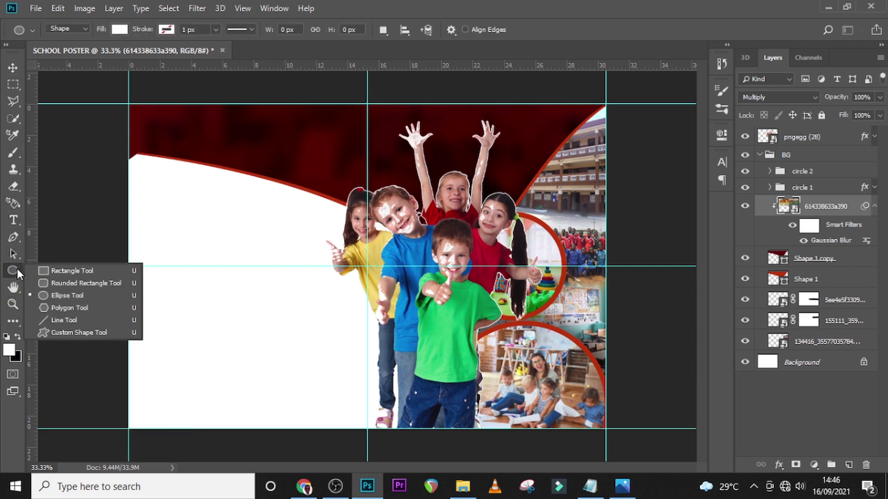
pyautogui.click(60, 275)
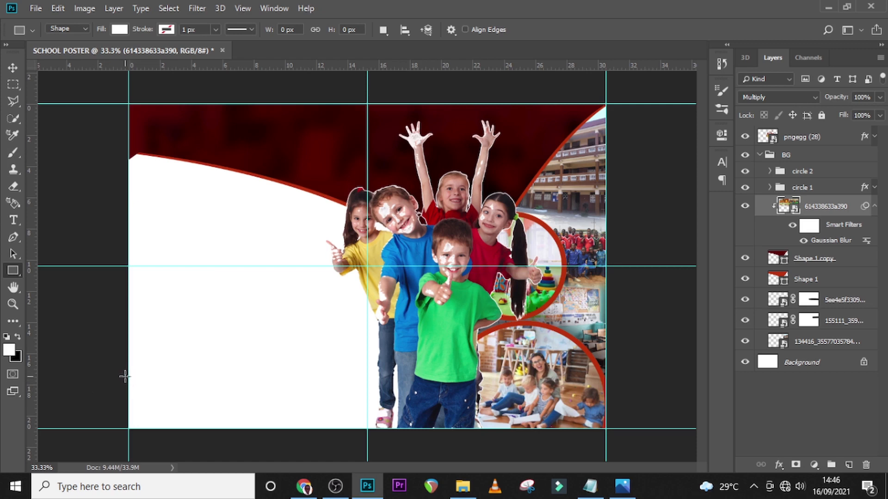
pyautogui.moveTo(125, 377); pyautogui.dragTo(490, 437)
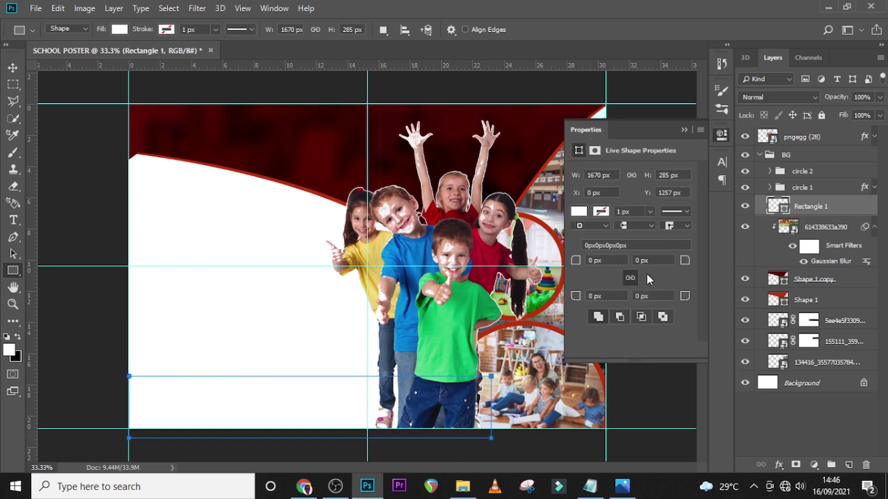
# Fill the footer rectangle with dark red 5A0101.
pyautogui.click(118, 30)
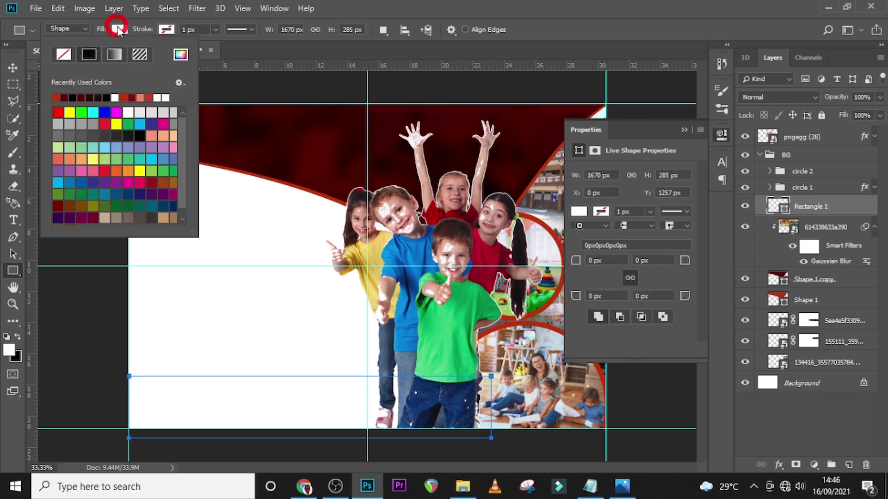
pyautogui.click(180, 55)
pyautogui.write('5')
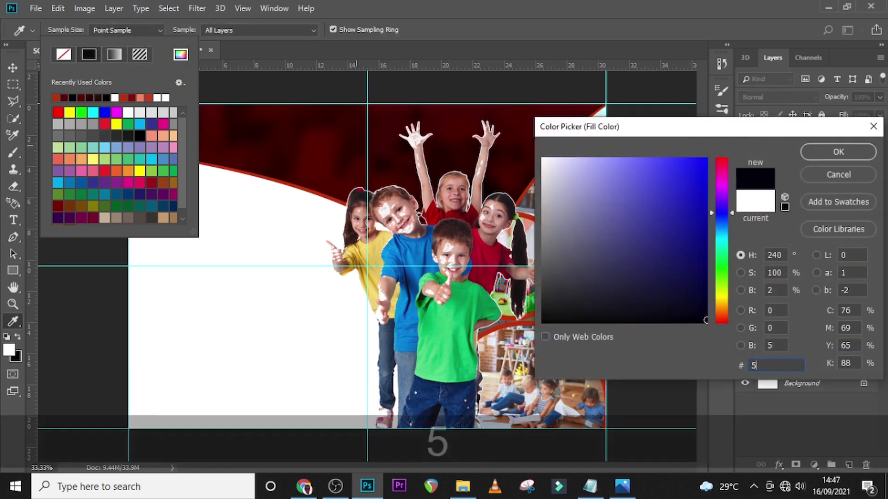
pyautogui.write('A01')
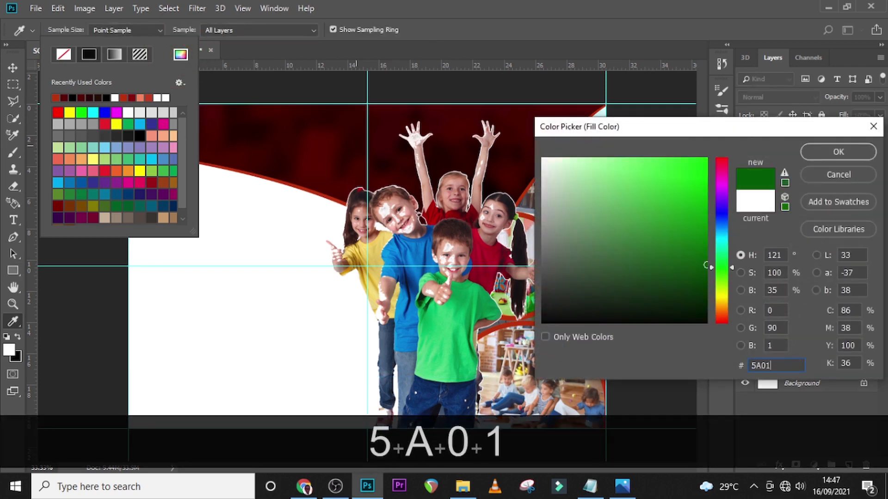
pyautogui.write('01')
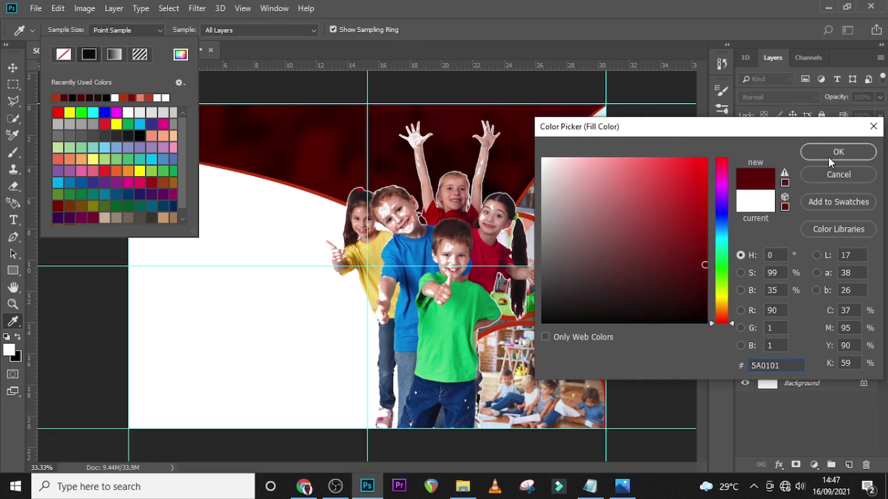
pyautogui.click(828, 157)
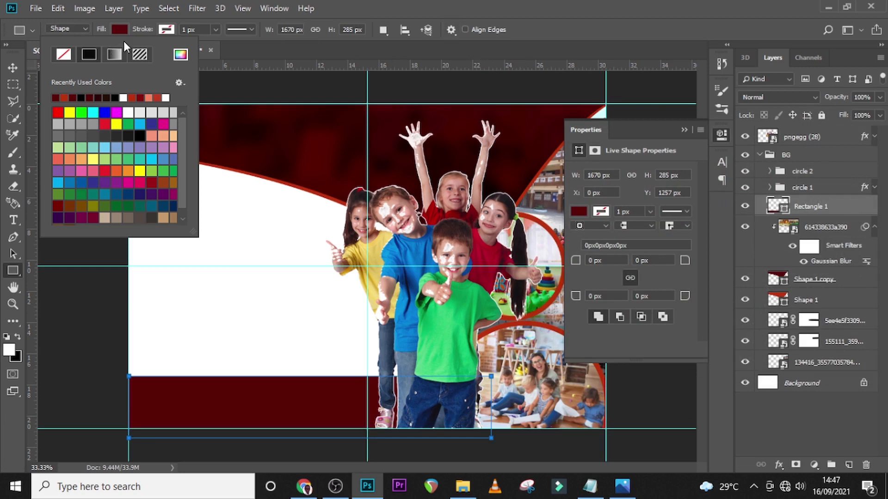
pyautogui.click(480, 3)
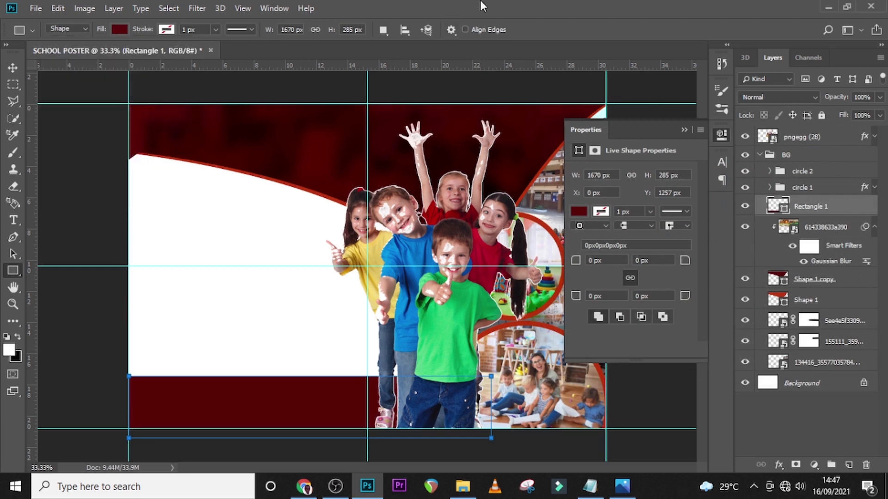
# Collapse the blurred classroom photo's filter list, duplicate the photo above Rectangle 1 and clip the copy to that rectangle.
pyautogui.click(828, 207)
pyautogui.click(816, 231)
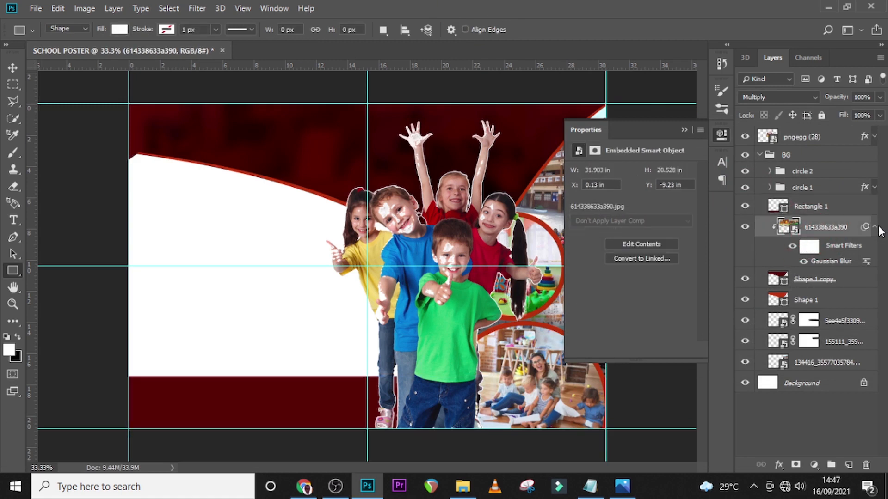
pyautogui.click(874, 227)
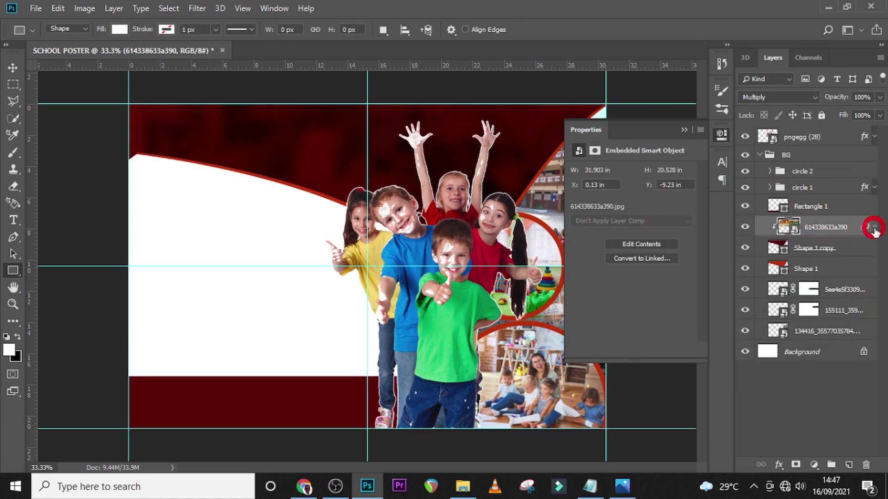
pyautogui.keyDown('alt'); pyautogui.click(814, 231); pyautogui.keyUp('alt')
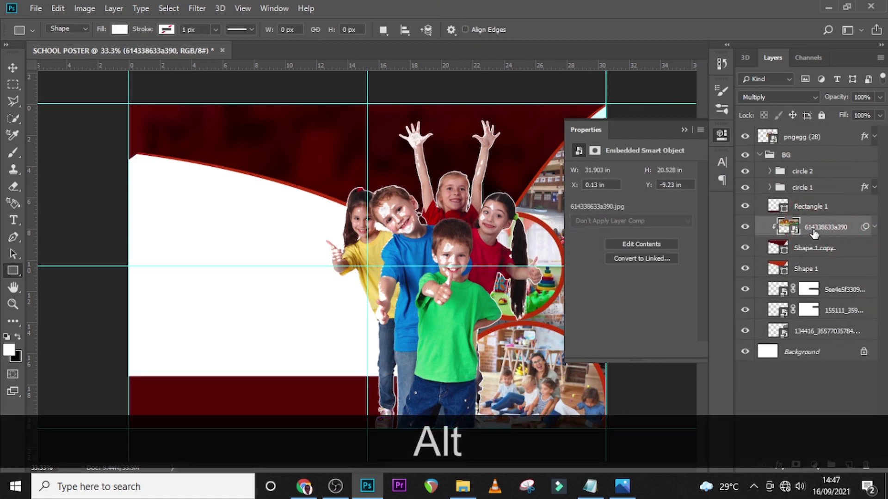
pyautogui.moveTo(815, 234); pyautogui.dragTo(818, 204)
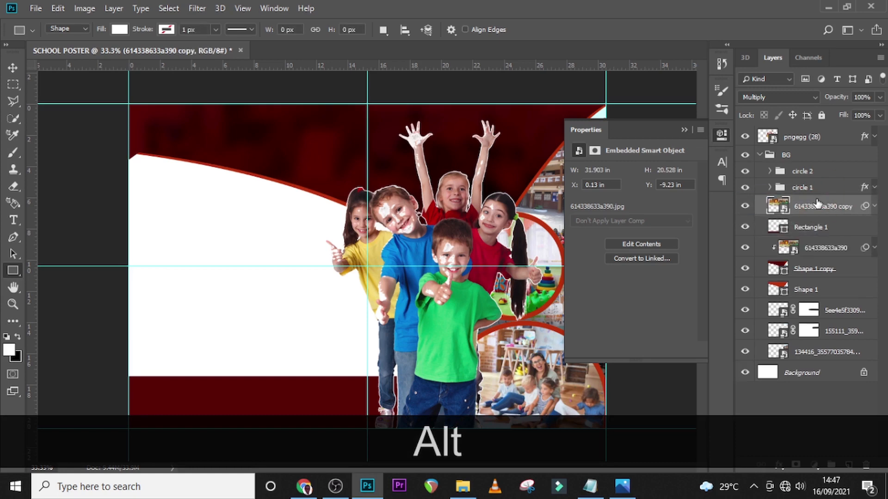
pyautogui.rightClick(818, 204)
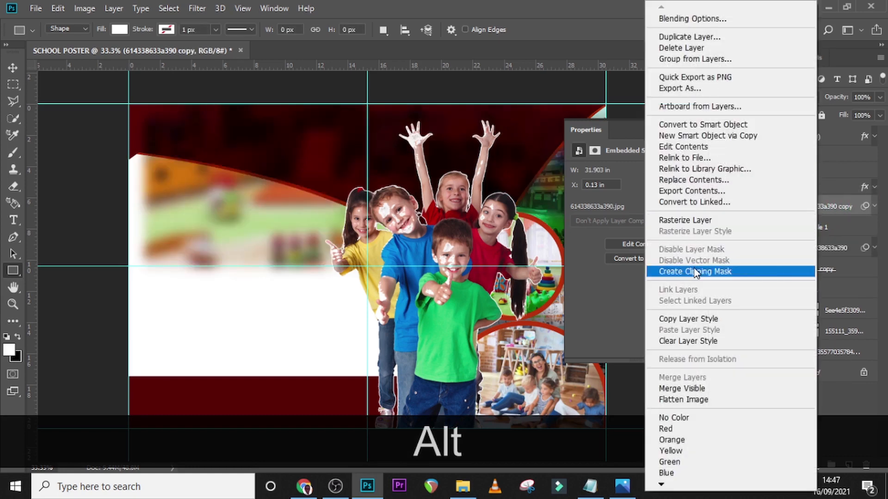
pyautogui.click(696, 272)
# Move the clipped photo copy down until it textures the footer bar, and collapse the BG group.
pyautogui.press('v')
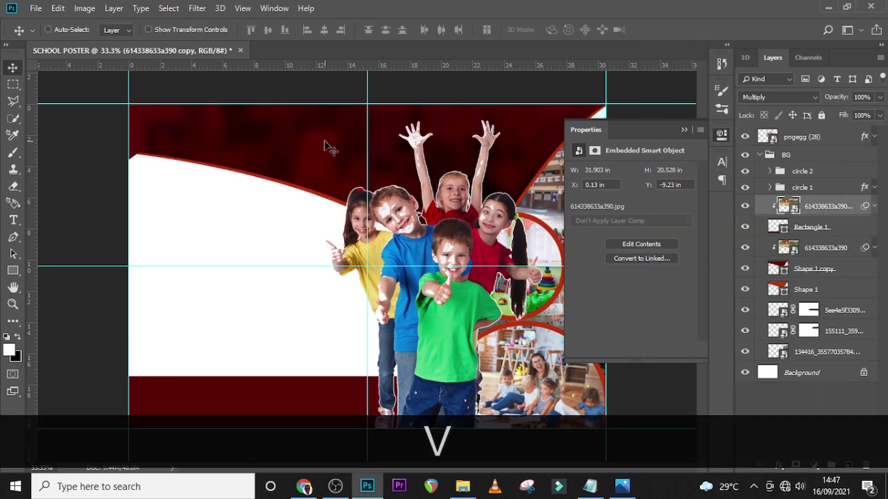
pyautogui.moveTo(329, 148); pyautogui.dragTo(271, 416)
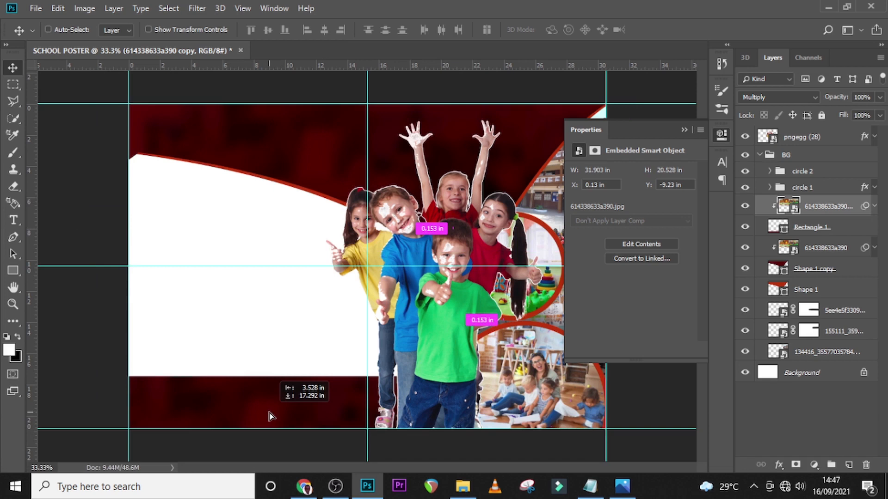
pyautogui.moveTo(271, 416); pyautogui.dragTo(271, 416)
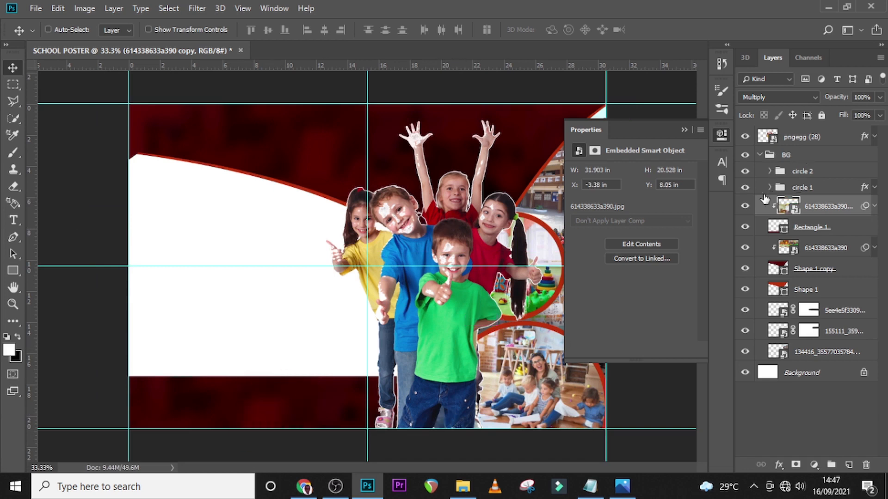
pyautogui.click(766, 157)
pyautogui.click(760, 154)
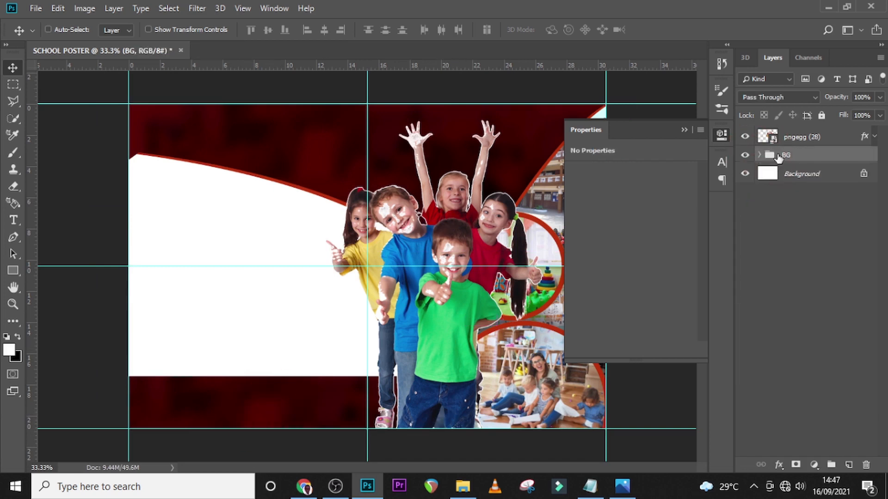
# Copy SETHKBANI from the 1.txt notes into a new text layer above the children cutout and move it into the header.
pyautogui.click(816, 138)
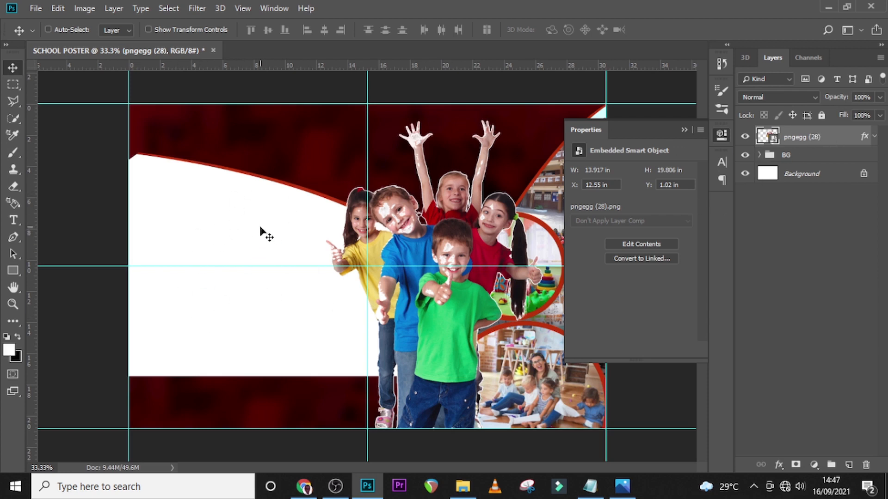
pyautogui.press('t')
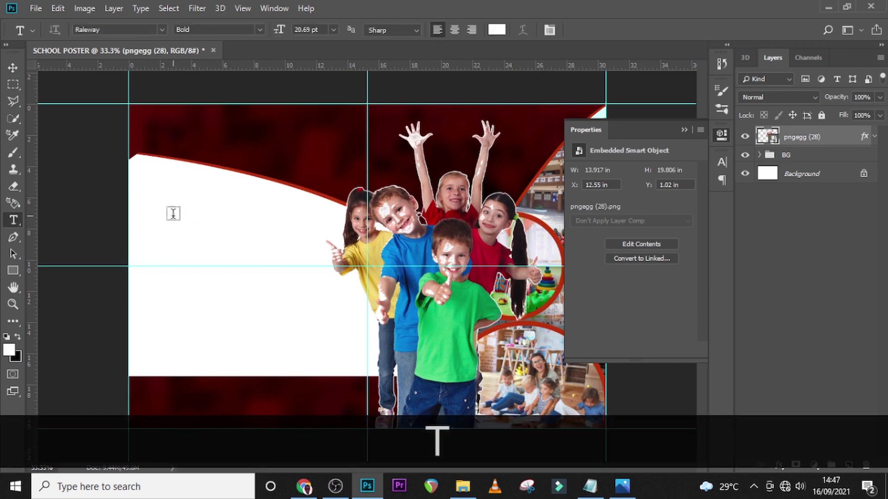
pyautogui.click(173, 214)
pyautogui.click(590, 485)
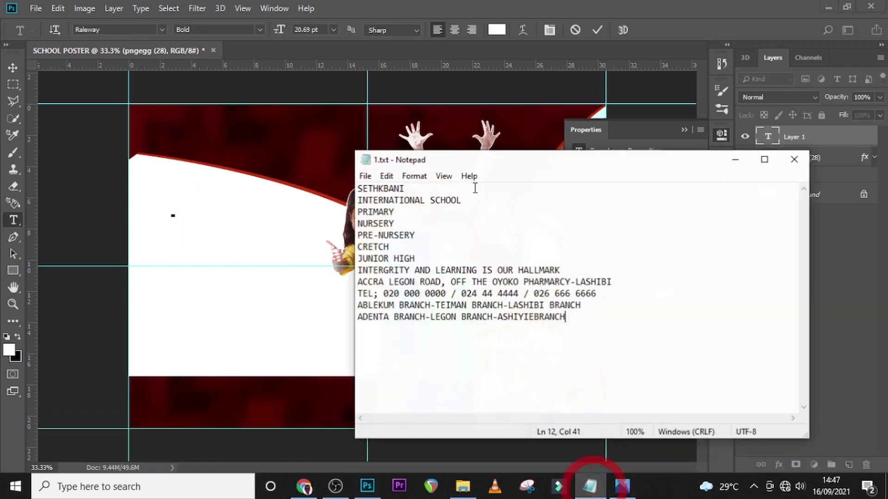
pyautogui.click(406, 186)
pyautogui.moveTo(406, 186); pyautogui.dragTo(309, 184)
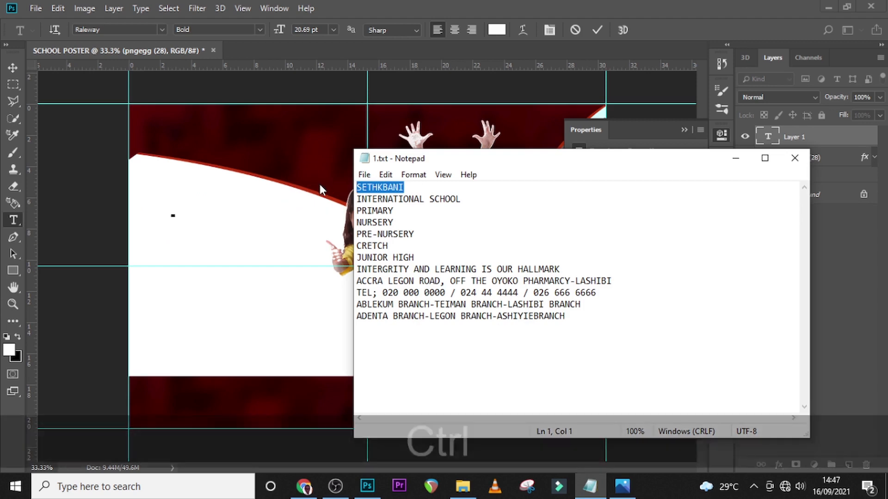
pyautogui.hotkey('ctrl', 'c')
pyautogui.click(209, 212)
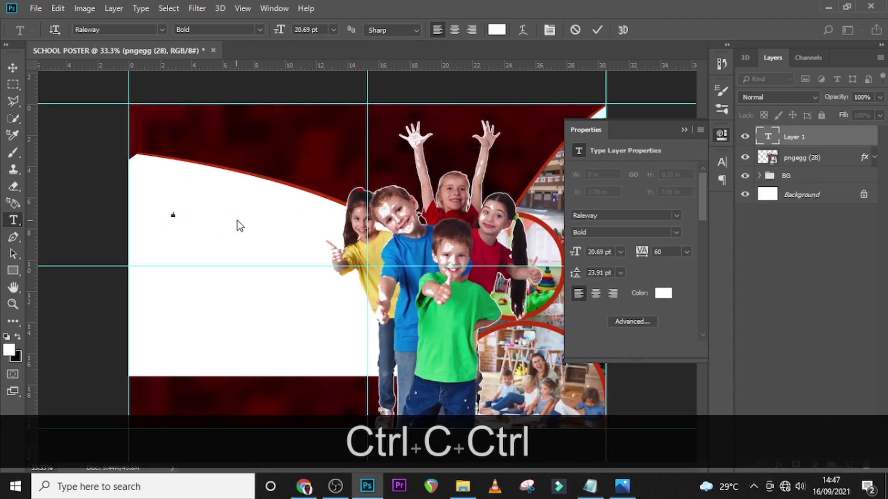
pyautogui.hotkey('ctrl', 'v')
pyautogui.click(786, 137)
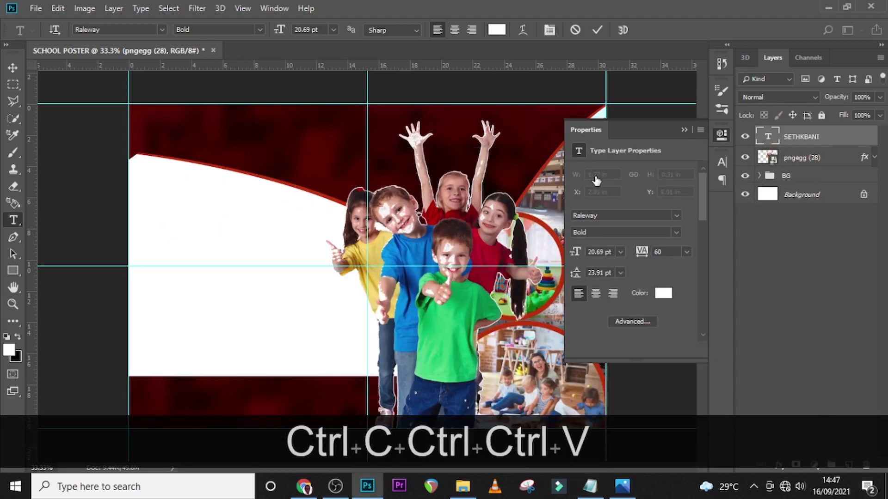
pyautogui.press('v')
pyautogui.moveTo(203, 191); pyautogui.dragTo(220, 129)
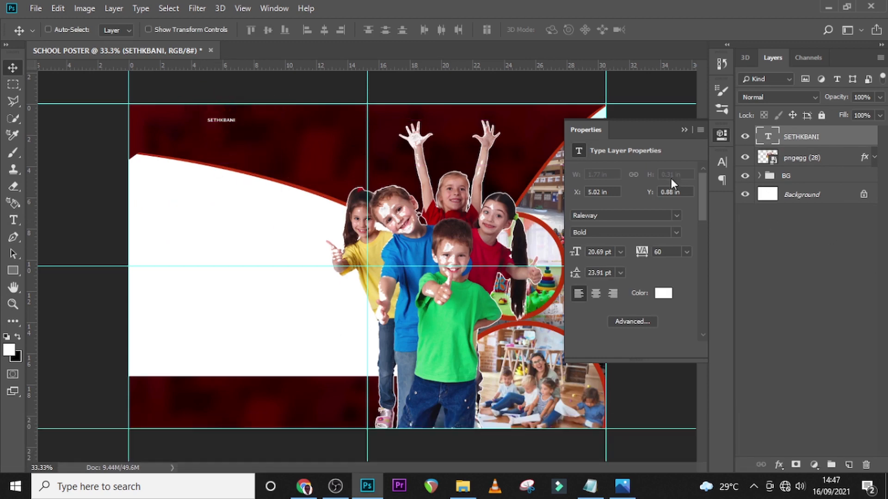
# Change the SETHKBANI text's font to PRIMETIME in the Regular style.
pyautogui.click(722, 162)
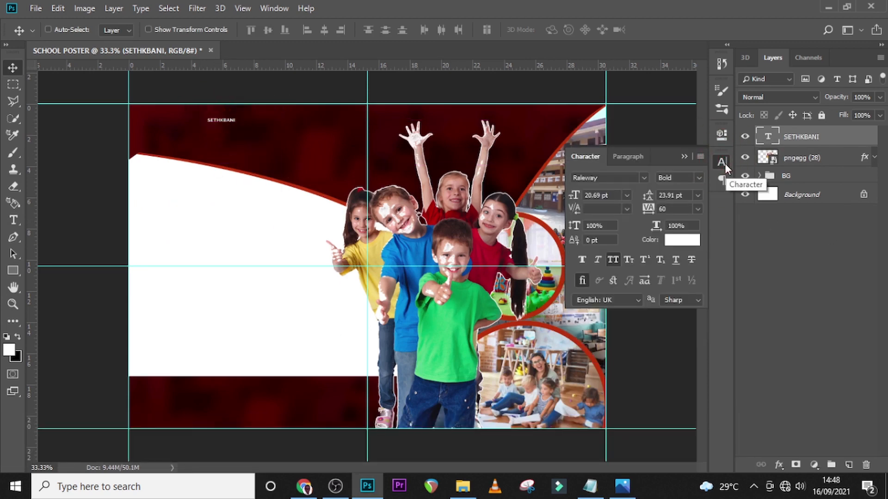
pyautogui.click(644, 178)
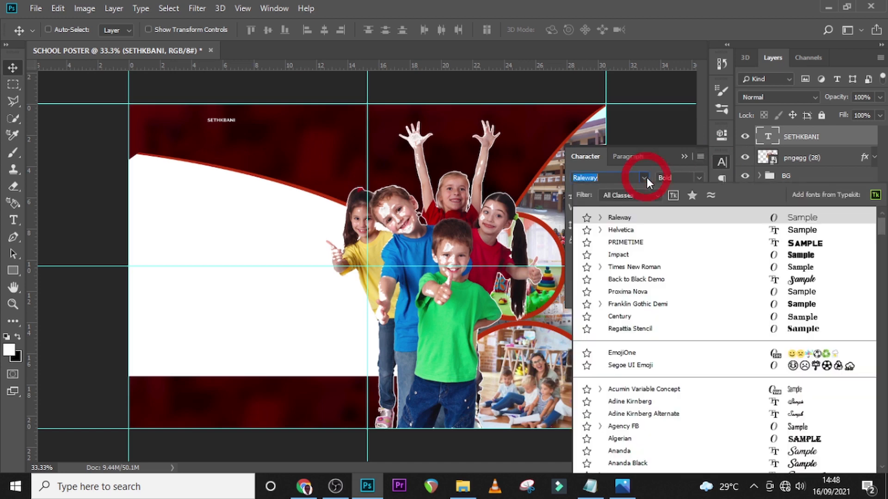
pyautogui.click(625, 244)
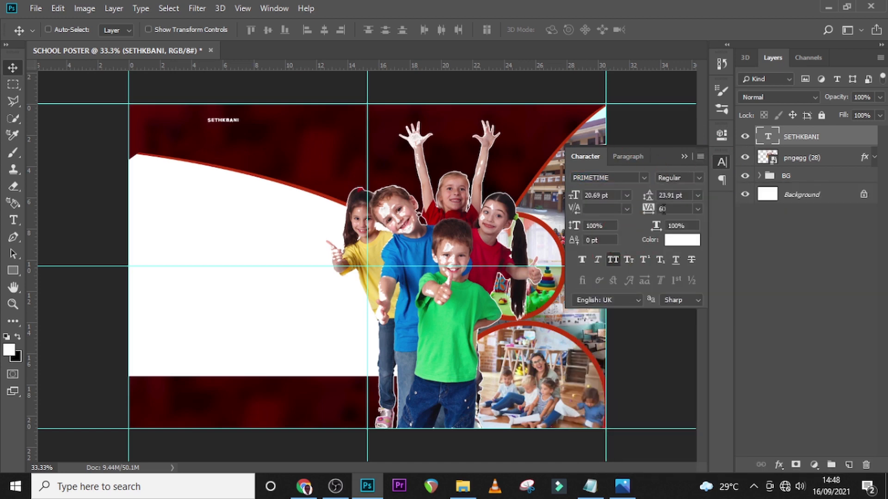
pyautogui.click(703, 176)
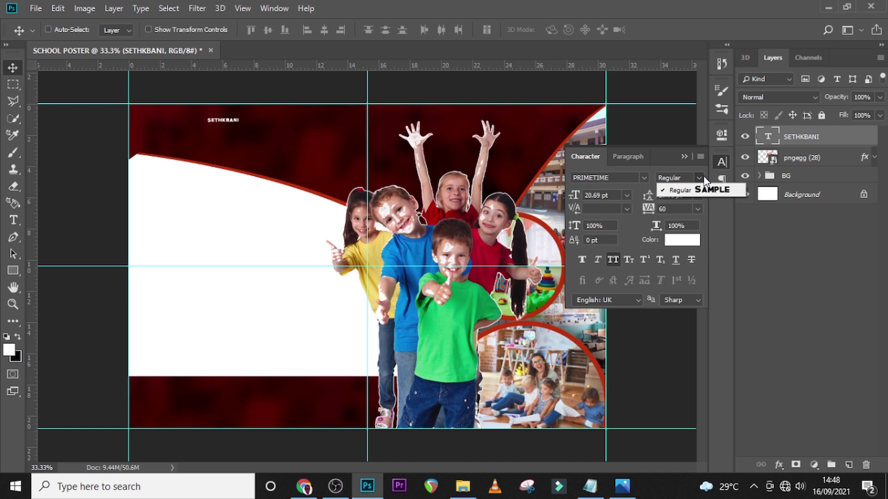
pyautogui.click(678, 189)
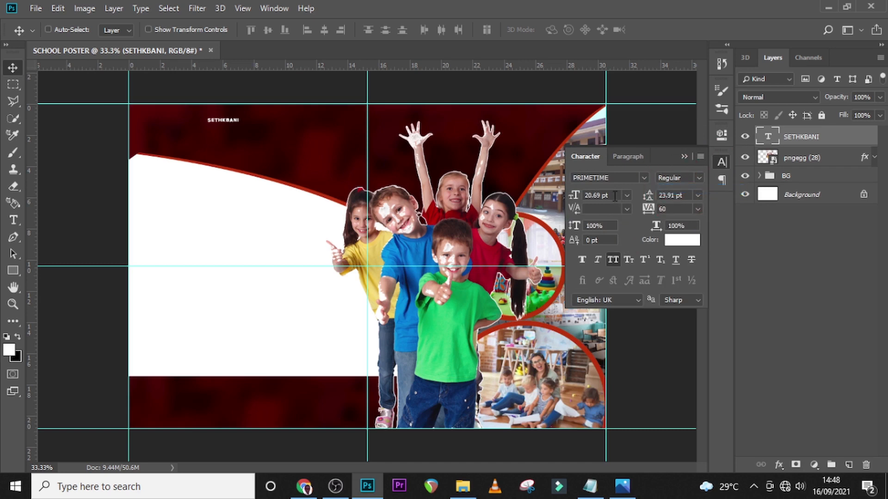
# Set the SETHKBANI text's size to 161 pt and its tracking to 0.
pyautogui.click(615, 196)
pyautogui.write('16')
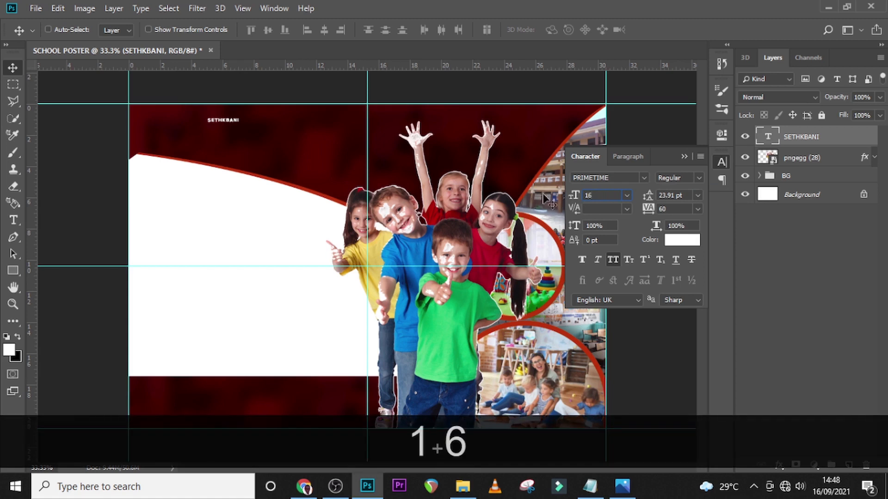
pyautogui.write('1')
pyautogui.press('Return')
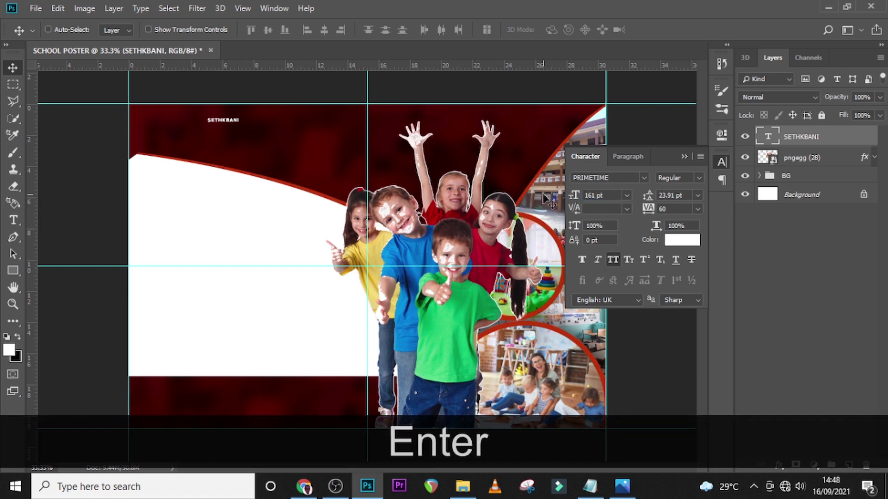
pyautogui.click(613, 259)
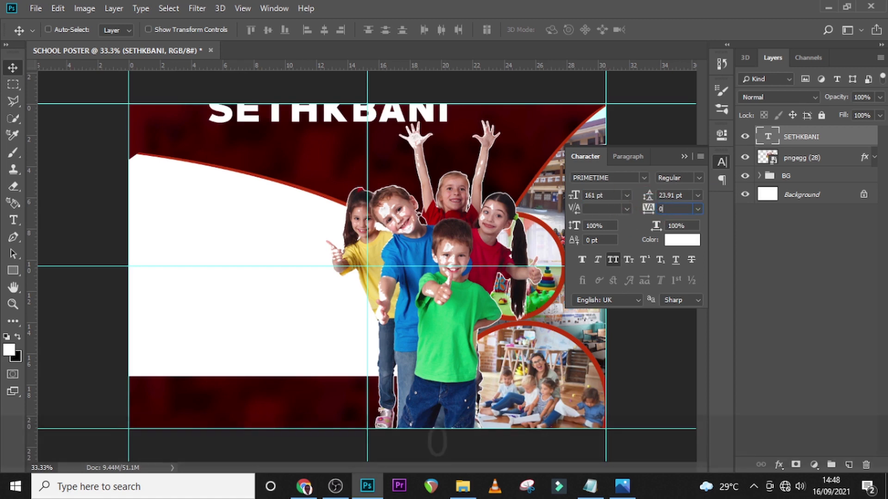
pyautogui.write('0')
pyautogui.press('Return')
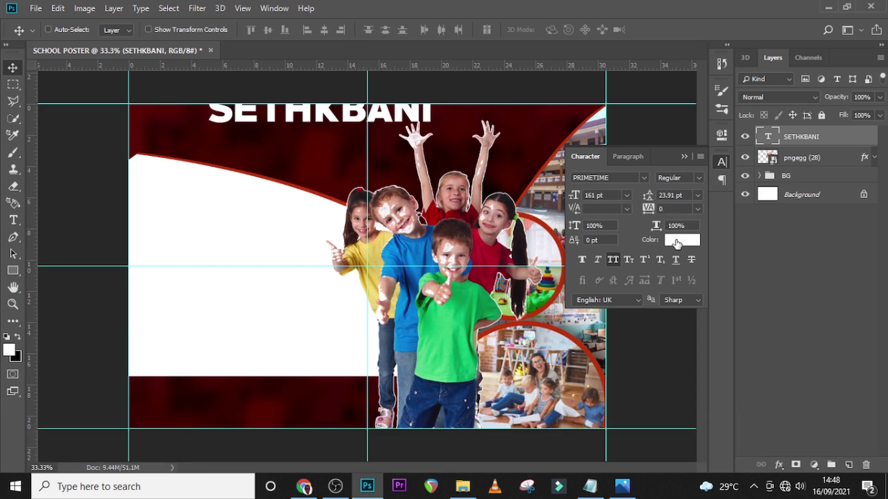
# Color the SETHKBANI text salmon with hex value FF8E6B.
pyautogui.click(677, 242)
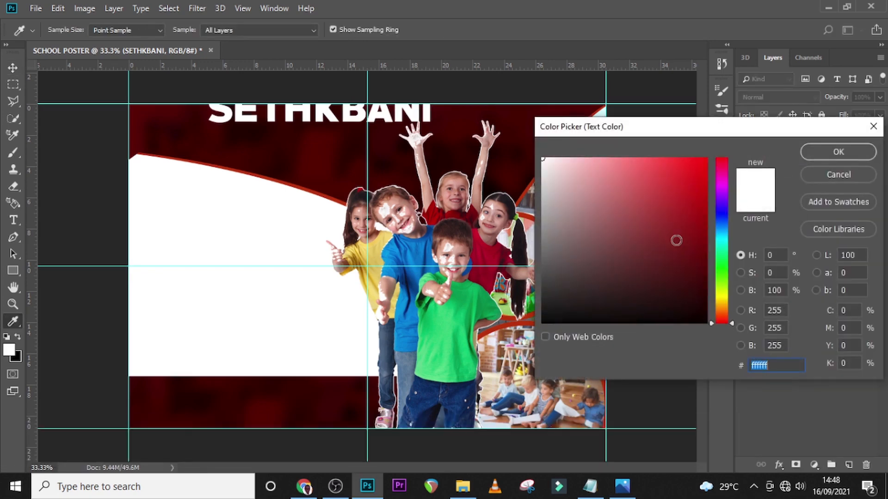
pyautogui.write('FF')
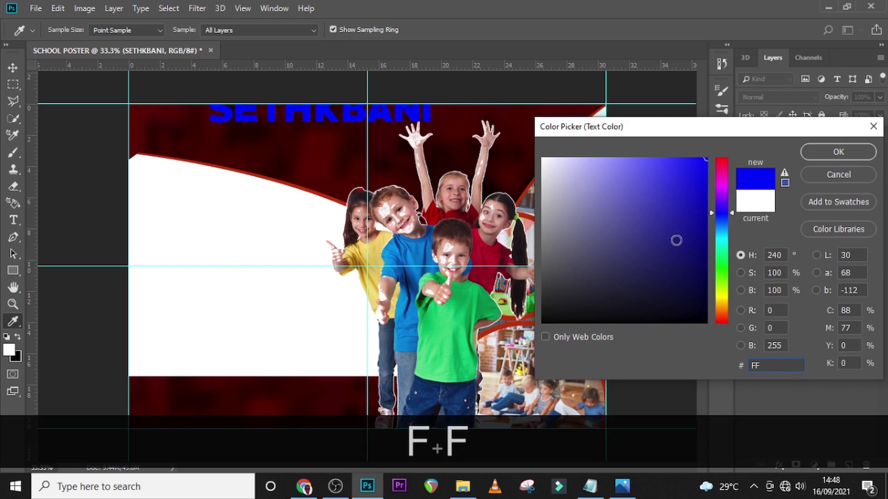
pyautogui.write('8E')
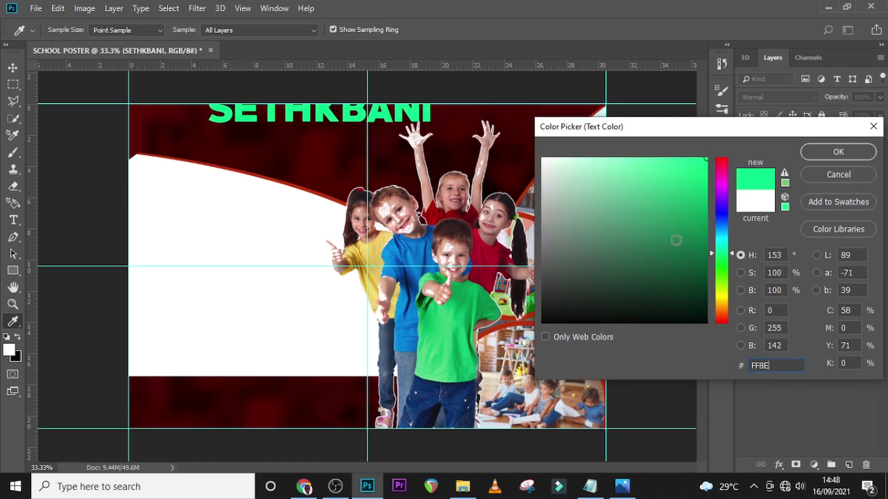
pyautogui.write('6B')
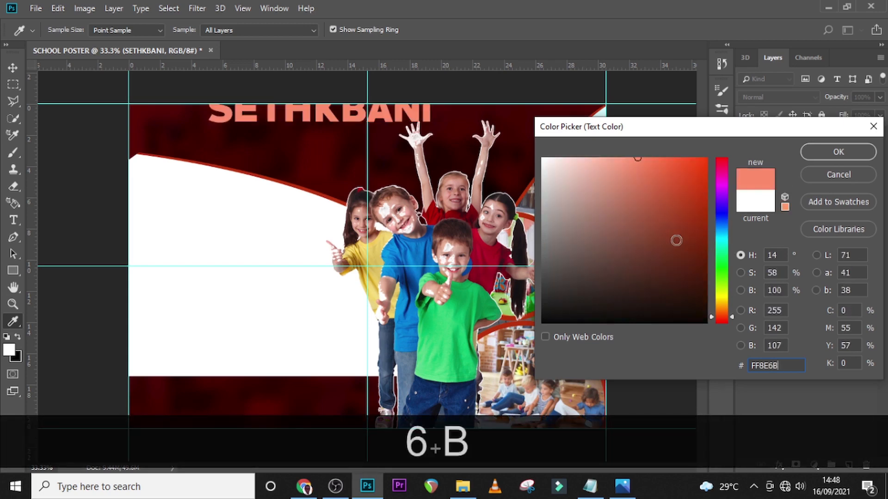
pyautogui.click(839, 152)
# Position the SETHKBANI title fully inside the dark red header, just left of the child's raised hands.
pyautogui.press('v')
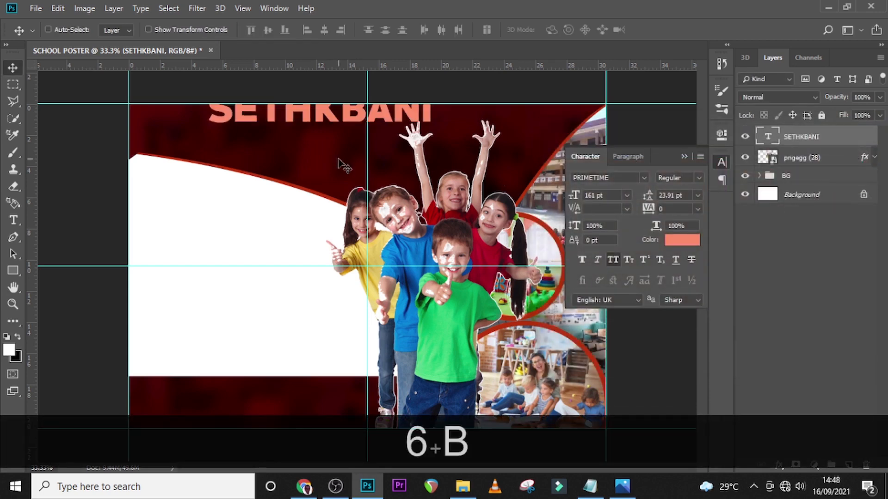
pyautogui.moveTo(295, 119); pyautogui.dragTo(262, 140)
pyautogui.press('Up')
pyautogui.press('Up')
pyautogui.press('Up')
pyautogui.press('Up')
pyautogui.press('Up')
pyautogui.press('Up')
pyautogui.press('Up')
pyautogui.press('Up')
pyautogui.press('Up')
pyautogui.press('Up')
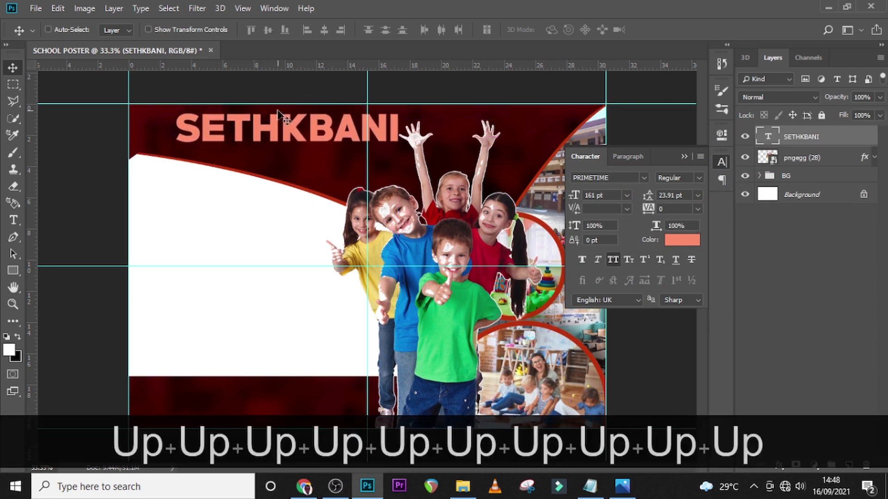
# Copy INTERNATIONAL SCHOOL from the 1.txt notes into a new text layer starting just below the SETHKBANI title.
pyautogui.press('t')
pyautogui.click(249, 159)
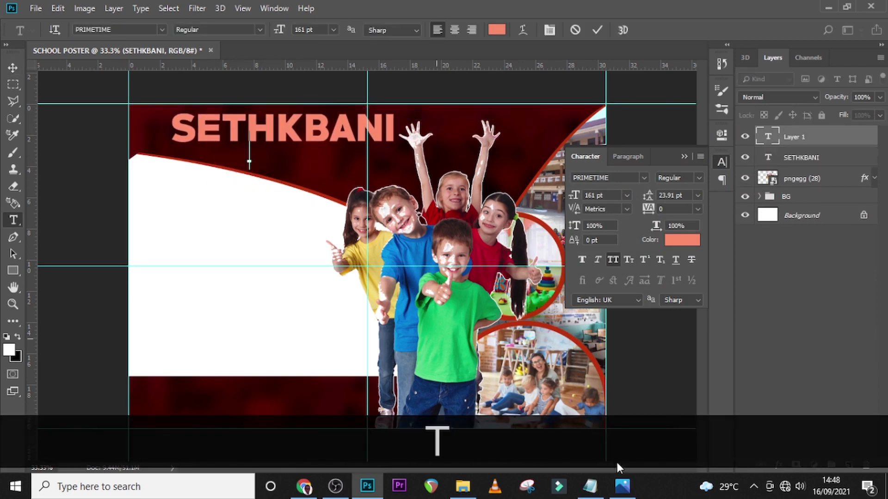
pyautogui.click(590, 486)
pyautogui.moveTo(461, 198); pyautogui.dragTo(294, 190)
pyautogui.click(449, 198)
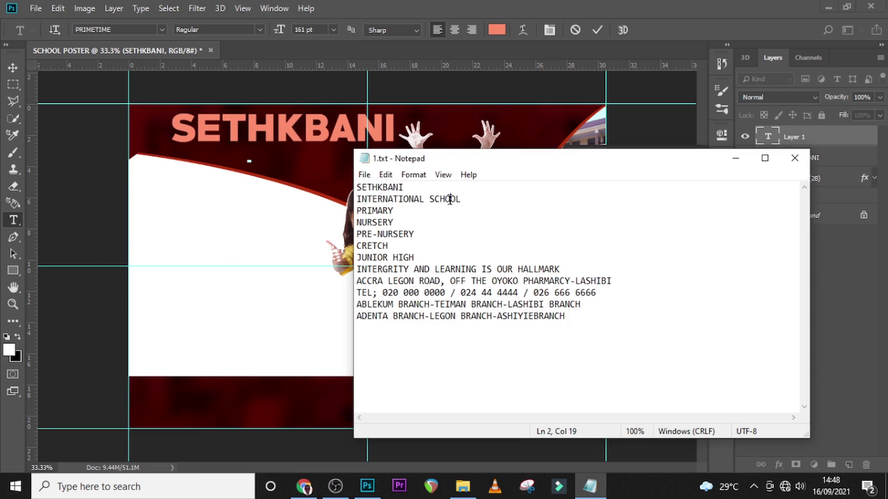
pyautogui.moveTo(462, 198); pyautogui.dragTo(356, 199)
pyautogui.hotkey('ctrl', 'c')
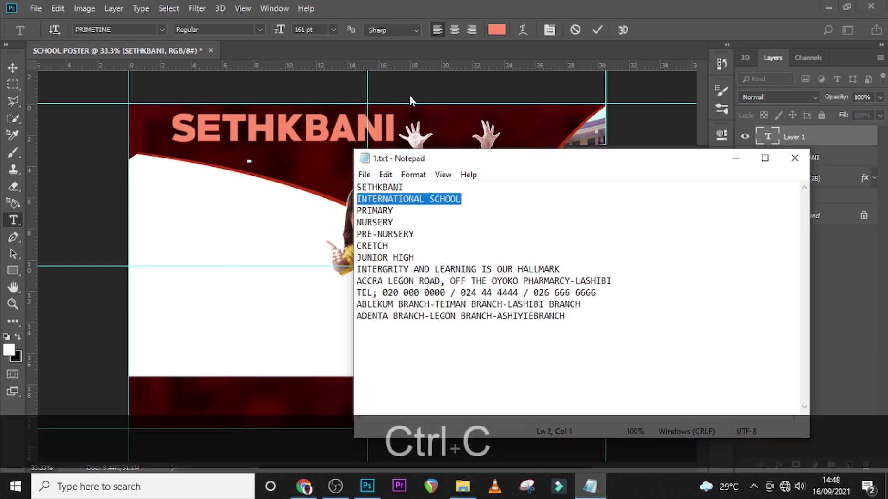
pyautogui.click(409, 95)
pyautogui.hotkey('ctrl', 'v')
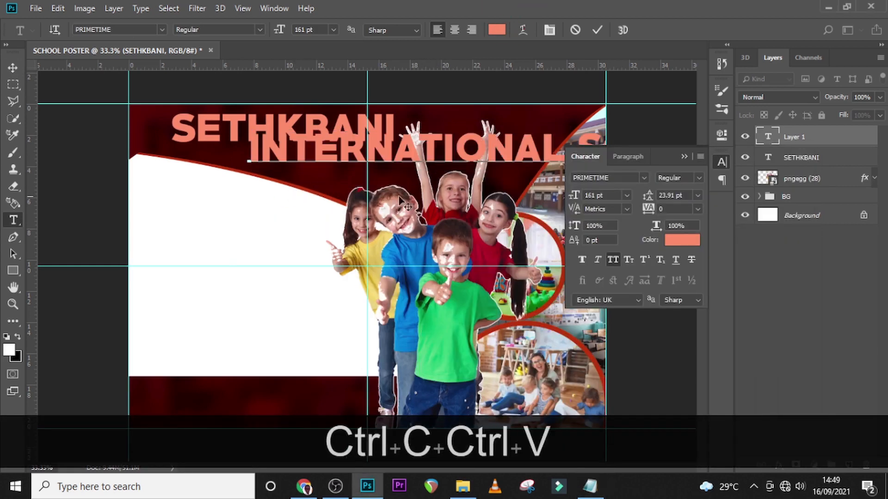
pyautogui.click(770, 136)
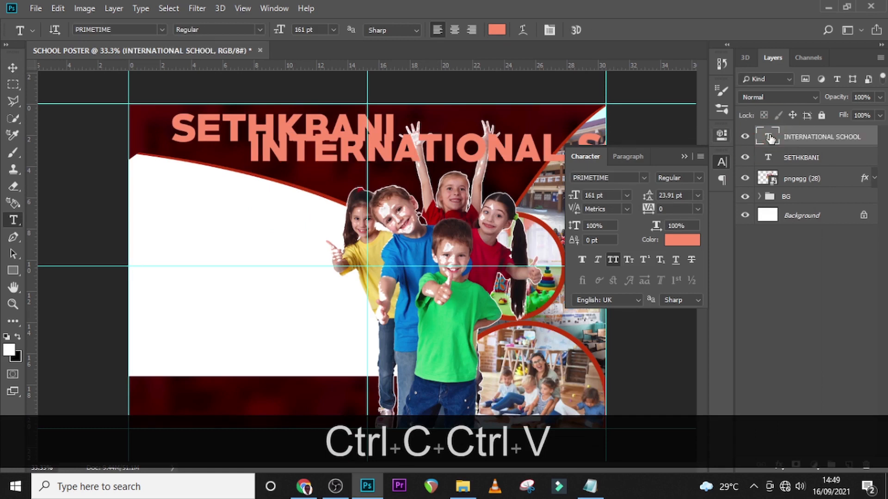
# Set the INTERNATIONAL SCHOOL text to Raleway Bold at 73 pt.
pyautogui.click(642, 178)
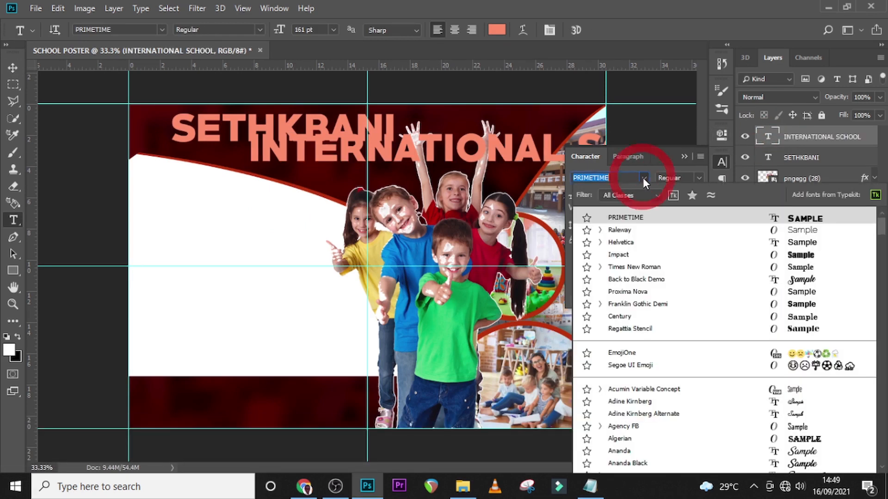
pyautogui.click(620, 229)
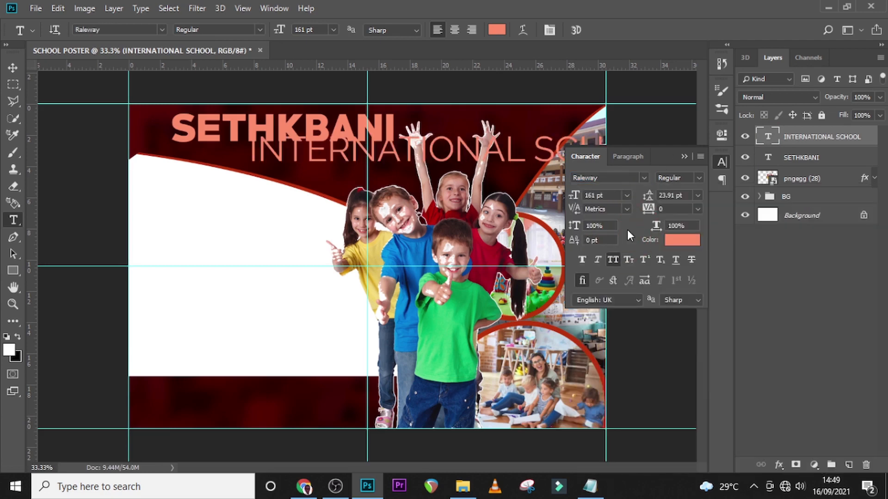
pyautogui.click(699, 178)
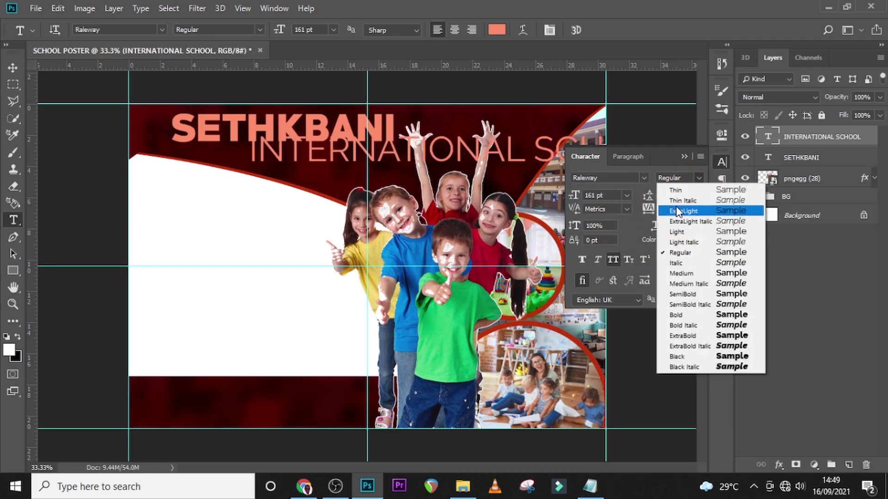
pyautogui.click(677, 314)
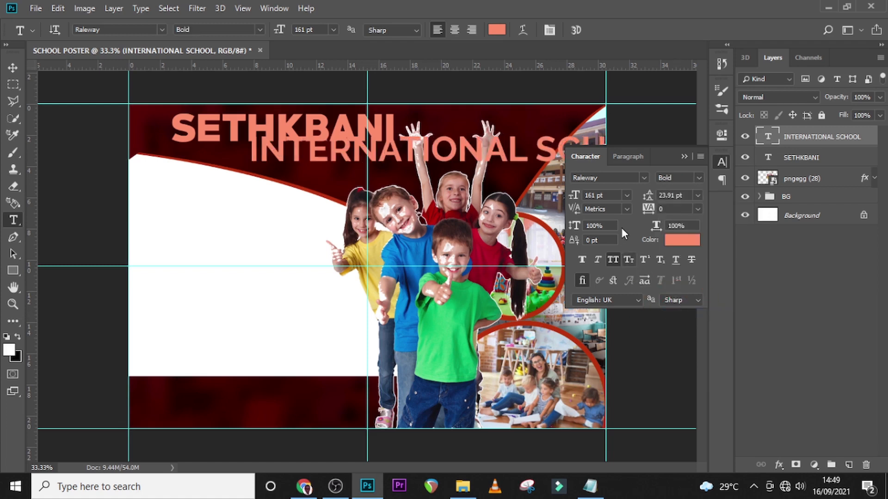
pyautogui.click(592, 194)
pyautogui.write('73')
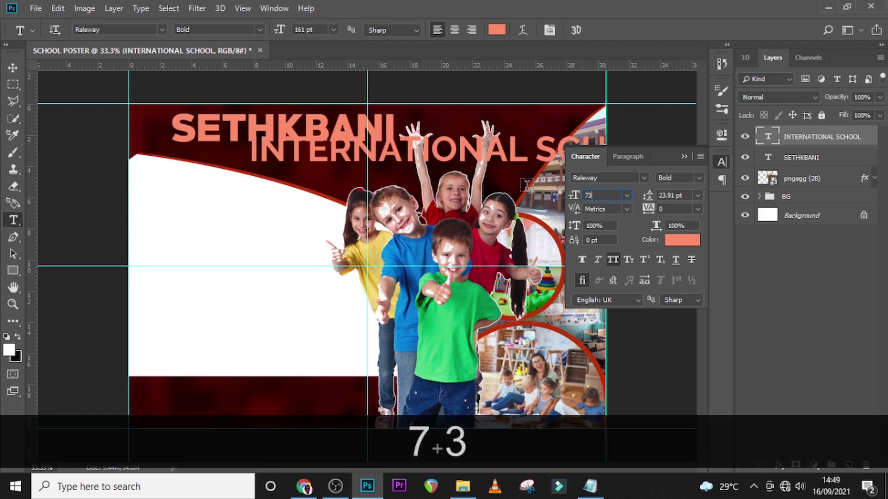
pyautogui.press('Return')
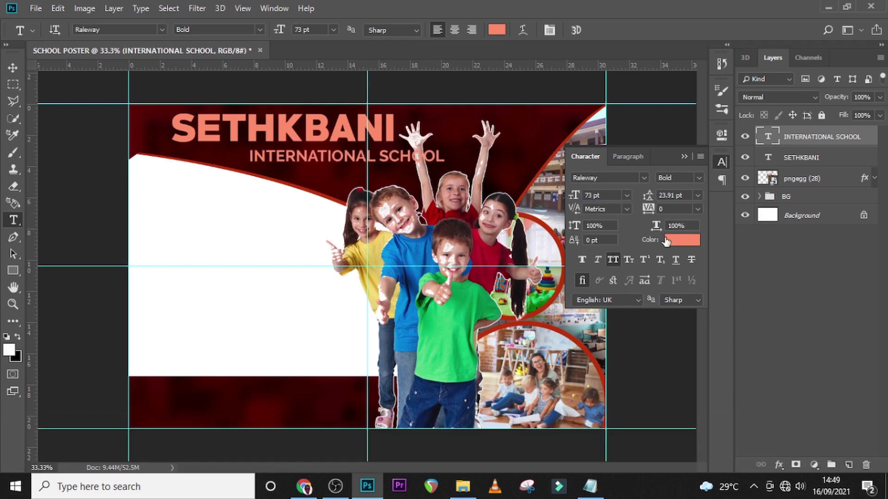
# Set the INTERNATIONAL SCHOOL text's tracking to 30 and change its color to white.
pyautogui.click(686, 213)
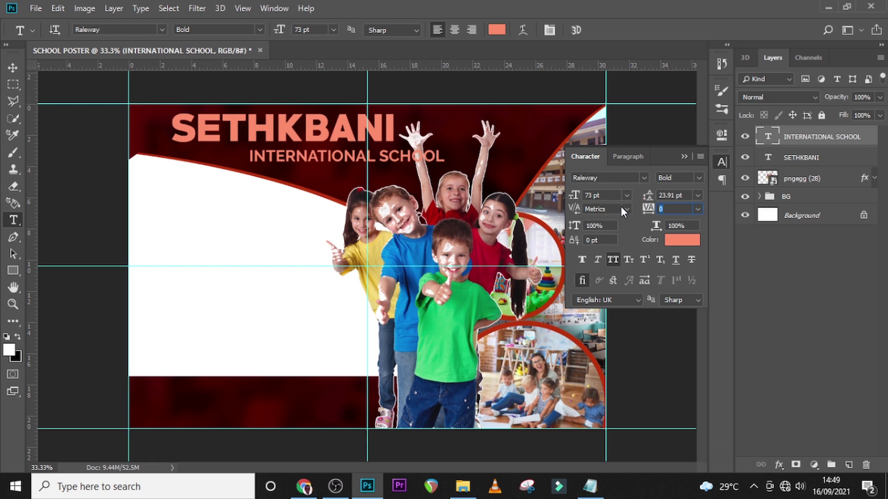
pyautogui.write('3')
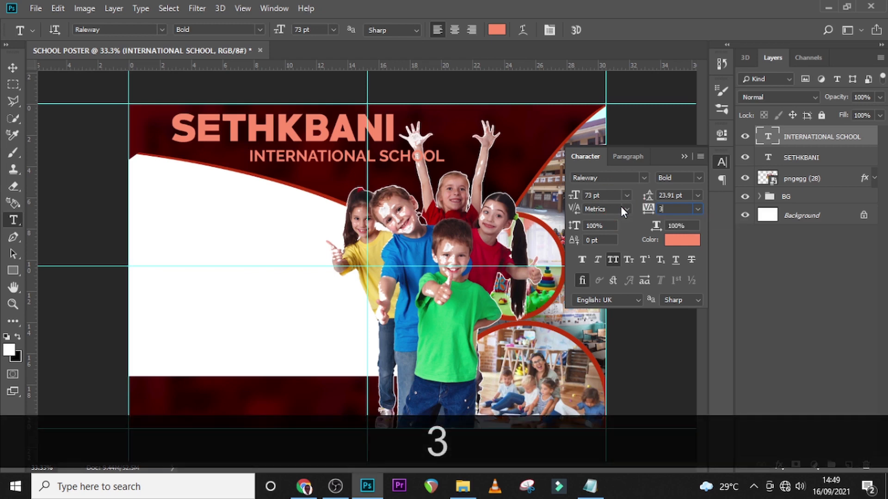
pyautogui.write('0')
pyautogui.press('Return')
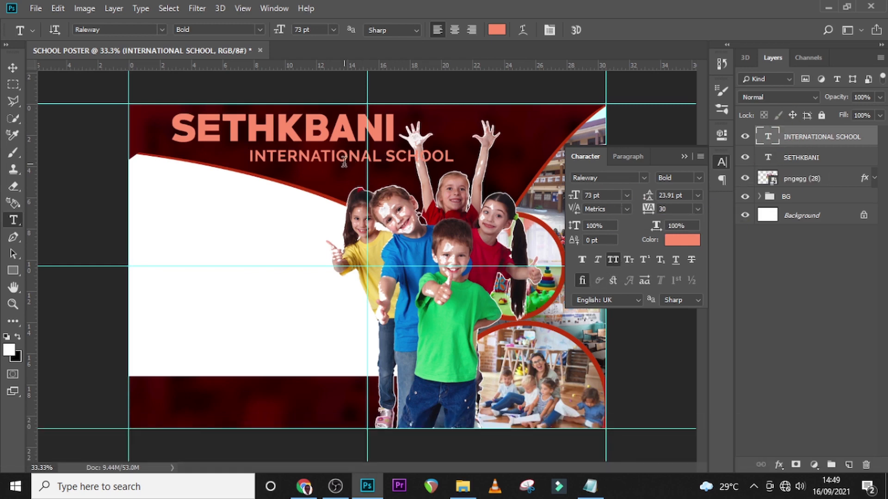
pyautogui.click(688, 242)
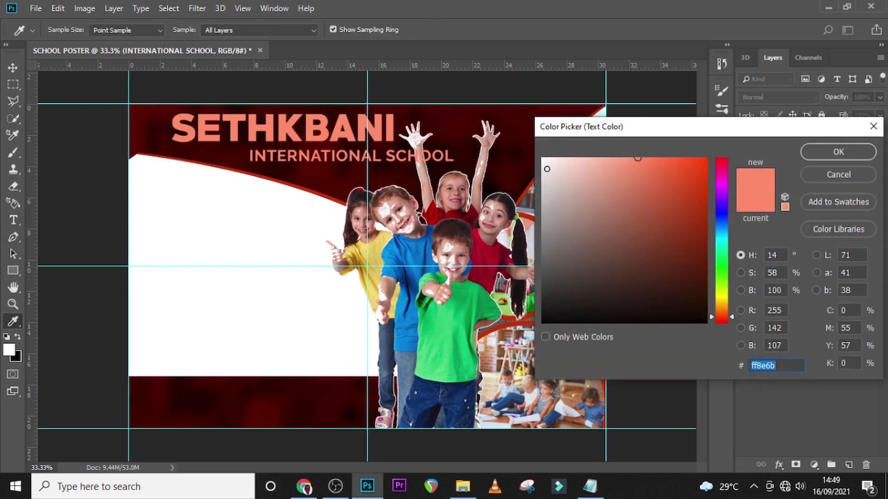
pyautogui.moveTo(547, 167); pyautogui.dragTo(540, 156)
pyautogui.click(849, 152)
# Move INTERNATIONAL SCHOOL close beneath SETHKBANI, roughly centered under the title.
pyautogui.press('v')
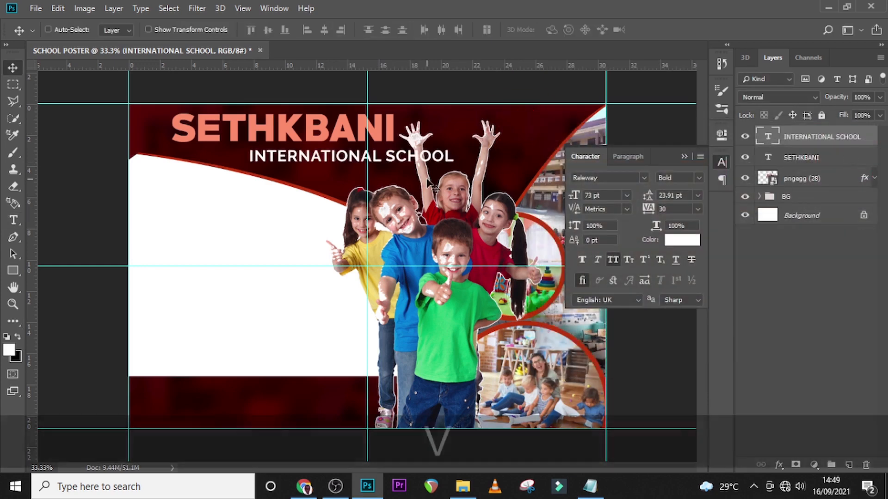
pyautogui.moveTo(338, 154); pyautogui.dragTo(258, 148)
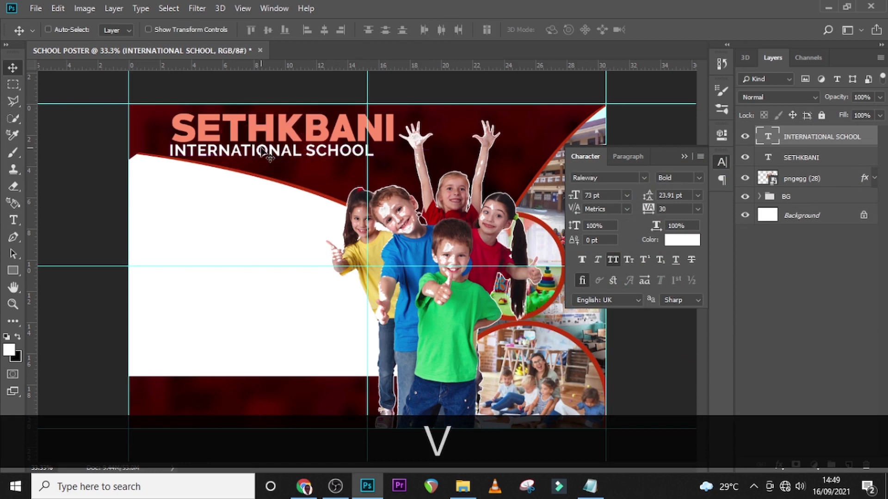
pyautogui.hotkey('shift', 'Right')
pyautogui.hotkey('shift', 'Right')
pyautogui.hotkey('shift', 'Right')
pyautogui.hotkey('shift', 'Right')
pyautogui.hotkey('shift', 'Right')
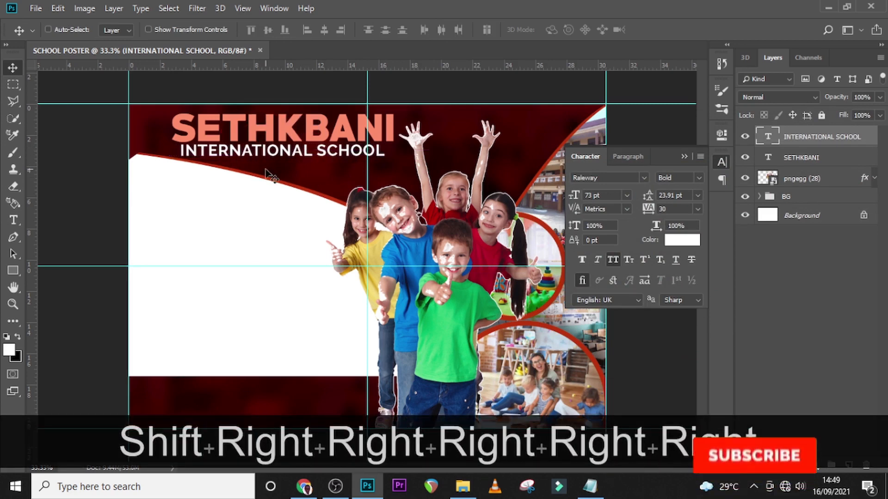
# Set INTERNATIONAL SCHOOL's tracking to 80 and nudge the line so it spans the width of the SETHKBANI title.
pyautogui.click(666, 208)
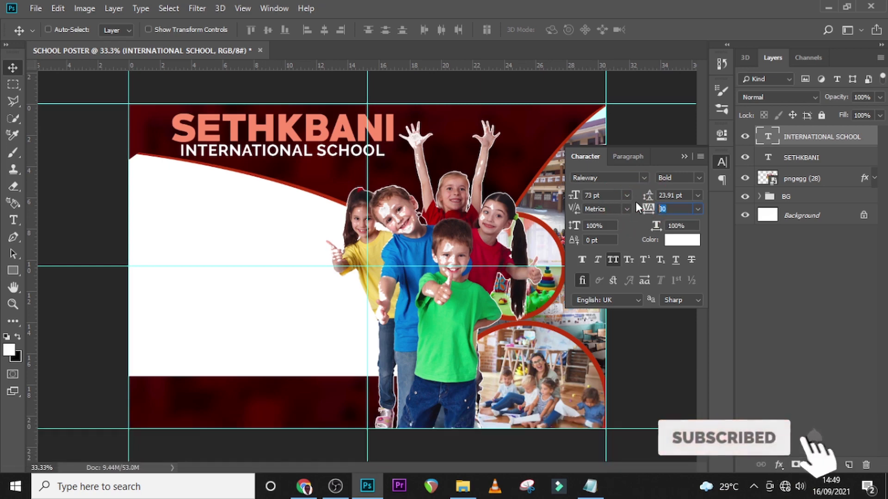
pyautogui.write('80')
pyautogui.hotkey('shift', 'Left')
pyautogui.hotkey('shift', 'Left')
pyautogui.hotkey('shift', 'Left')
pyautogui.hotkey('shift', 'Left')
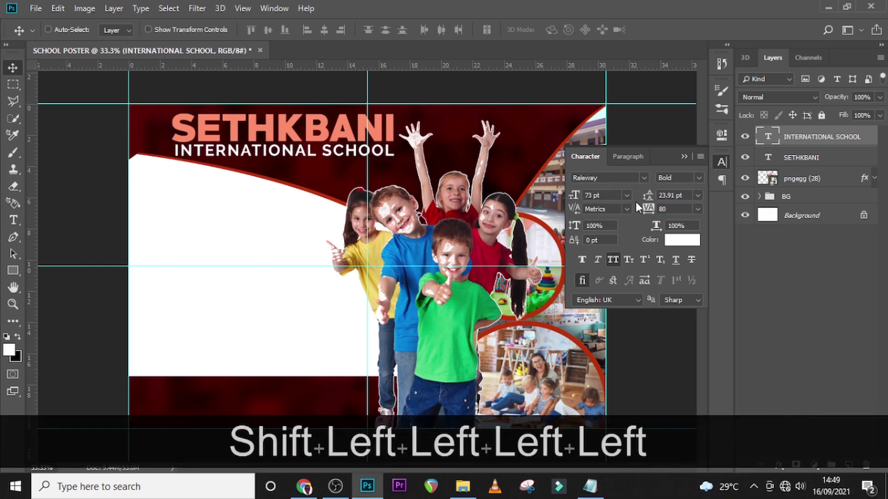
pyautogui.press('Left')
pyautogui.press('Down')
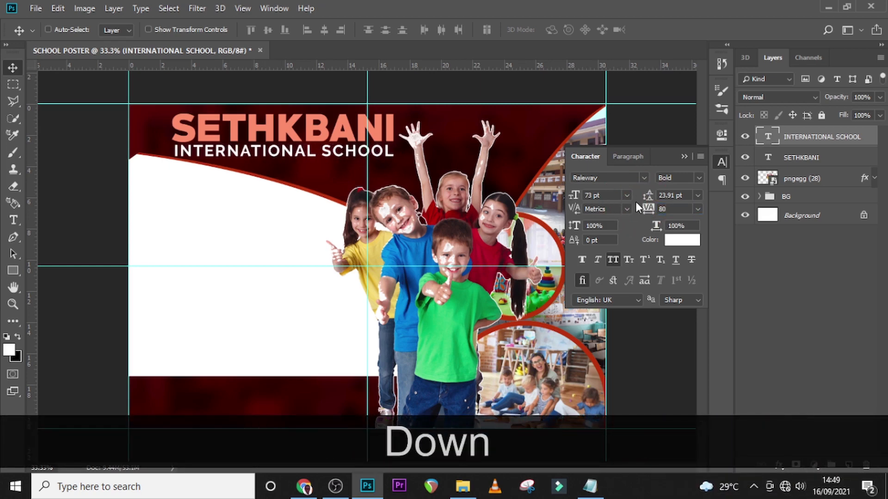
# Warp the dark red Shape 1 copy in the BG group so the header's left end extends lower beneath the school name.
pyautogui.click(759, 197)
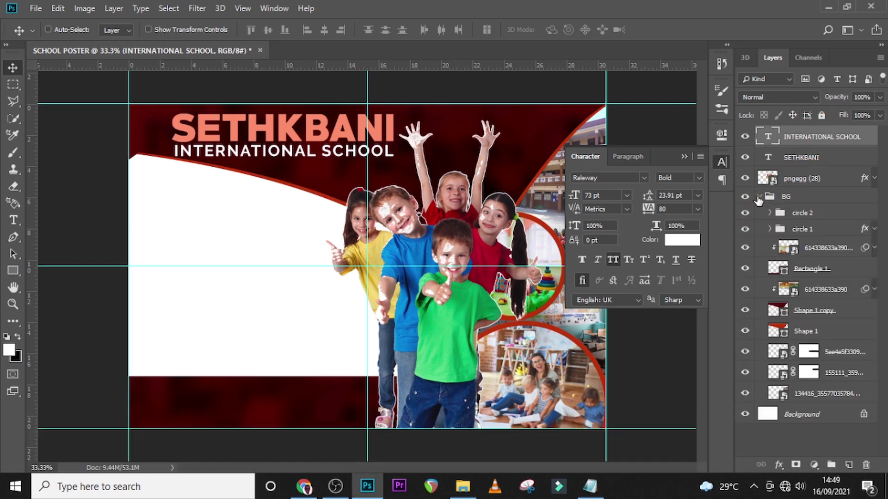
pyautogui.click(803, 311)
pyautogui.hotkey('ctrl', 't')
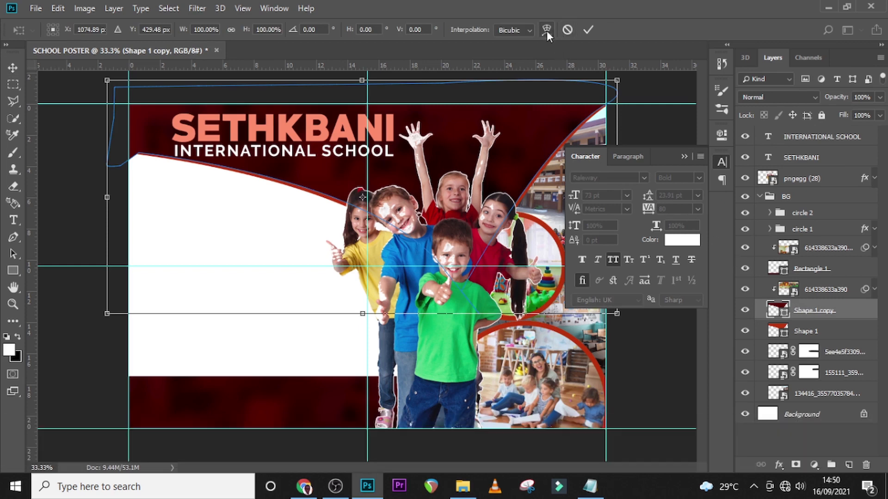
pyautogui.click(547, 30)
pyautogui.moveTo(278, 316); pyautogui.dragTo(276, 337)
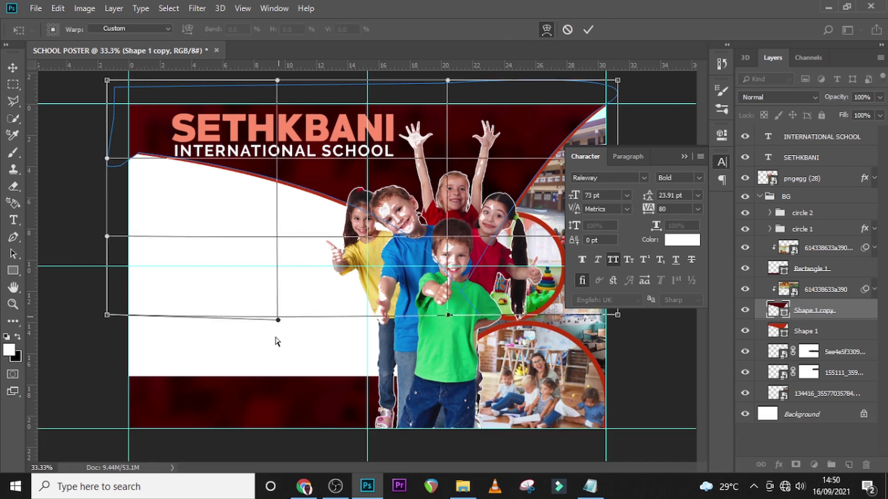
pyautogui.moveTo(128, 162); pyautogui.dragTo(129, 176)
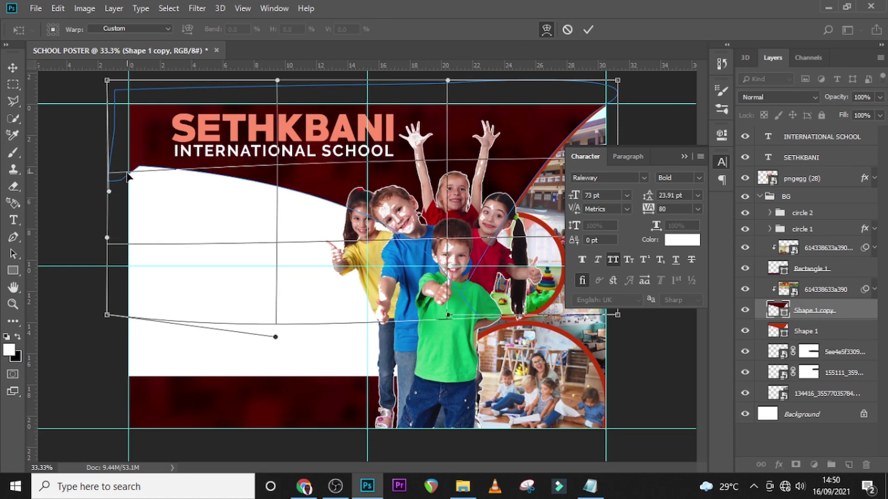
pyautogui.moveTo(382, 215)
pyautogui.mouseDown()
pyautogui.moveTo(384, 202)
pyautogui.moveTo(382, 210)
pyautogui.mouseUp()
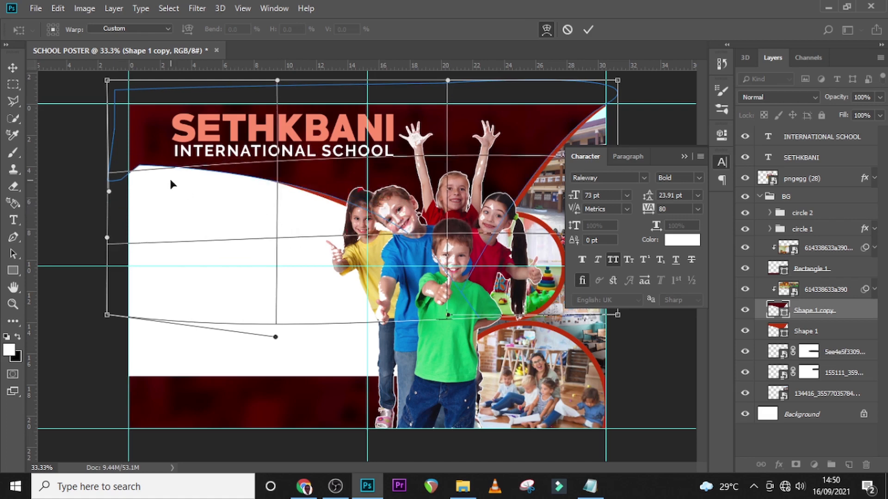
pyautogui.moveTo(128, 186); pyautogui.dragTo(129, 192)
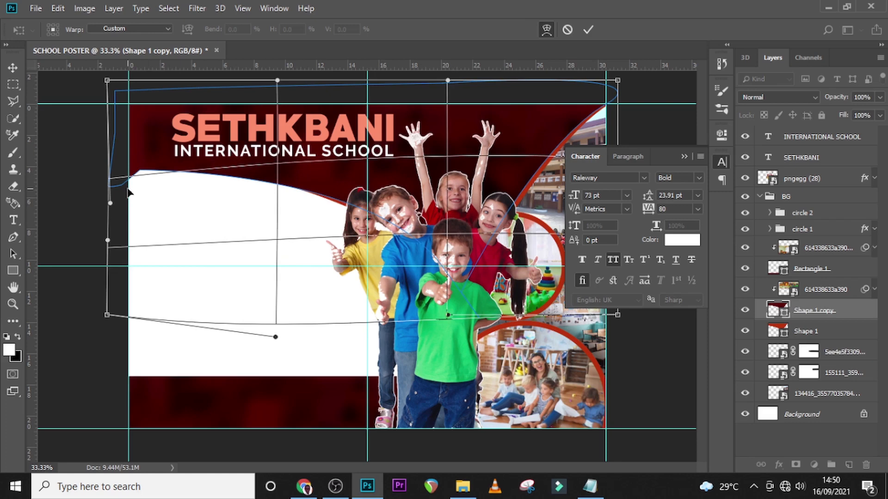
pyautogui.press('Return')
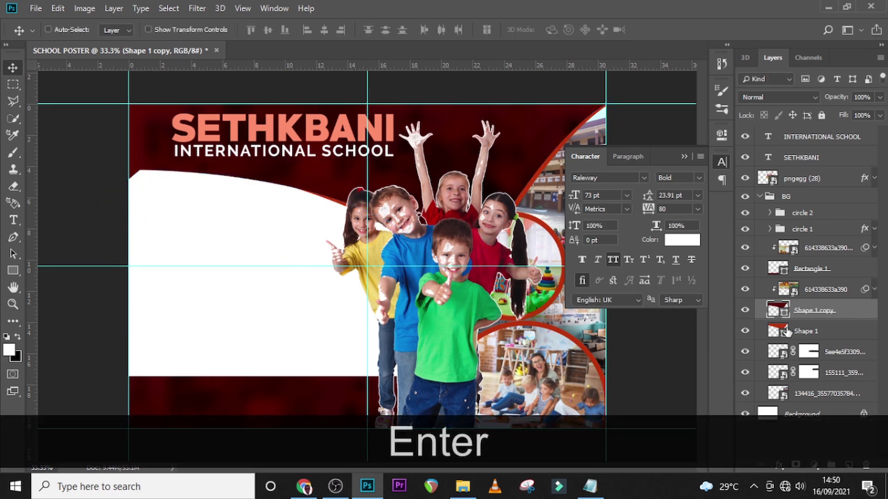
# Warp the bright red Shape 1 to follow the lowered header curve, leaving a thin red strip along its lower edge.
pyautogui.click(805, 333)
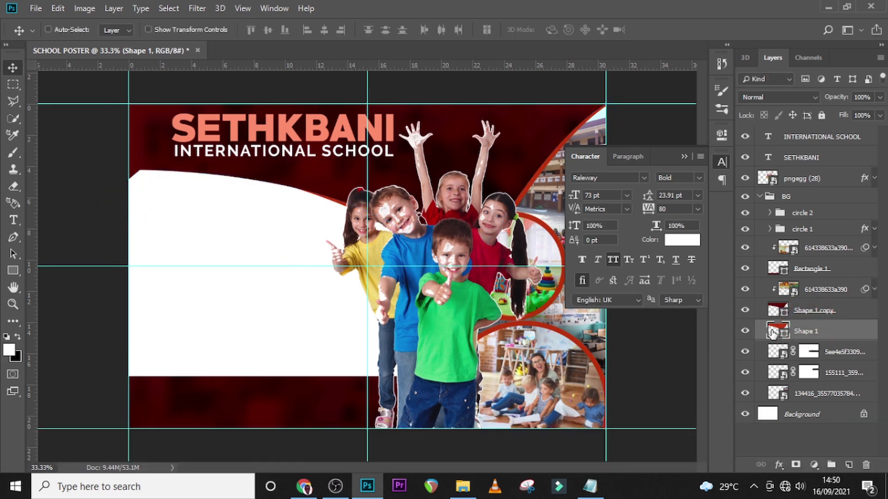
pyautogui.hotkey('ctrl', 't')
pyautogui.click(547, 30)
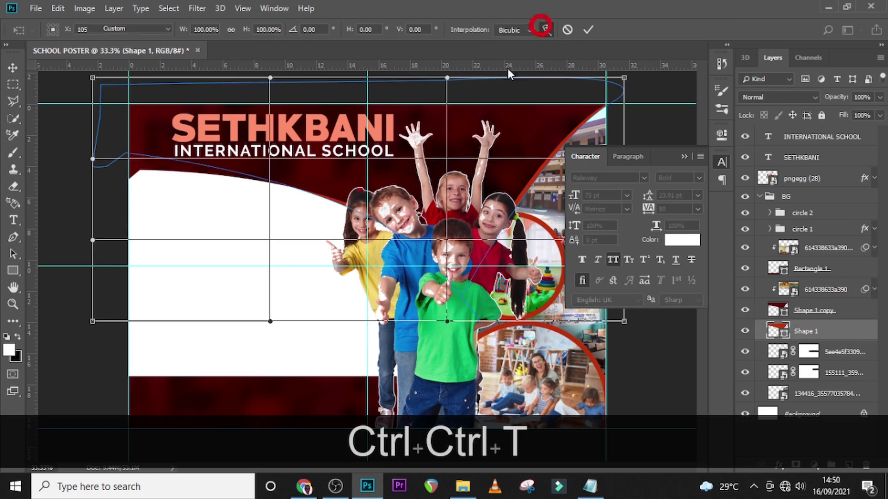
pyautogui.moveTo(148, 176); pyautogui.dragTo(107, 200)
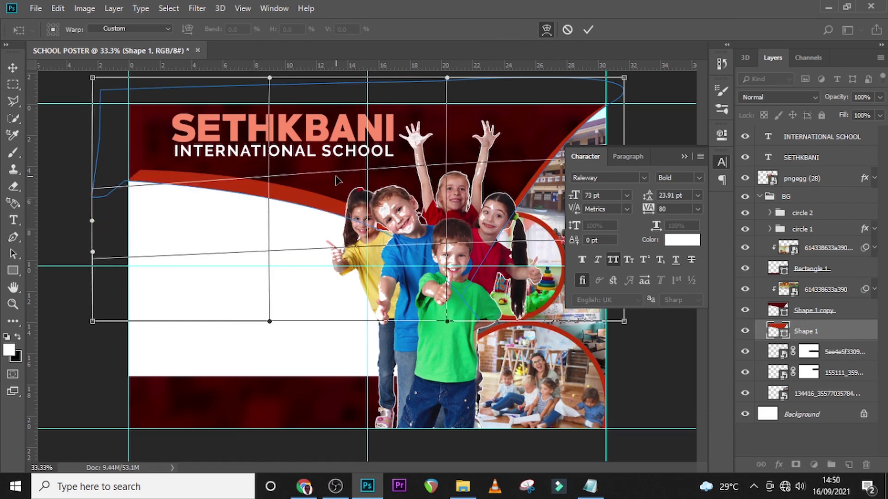
pyautogui.moveTo(338, 181); pyautogui.dragTo(338, 172)
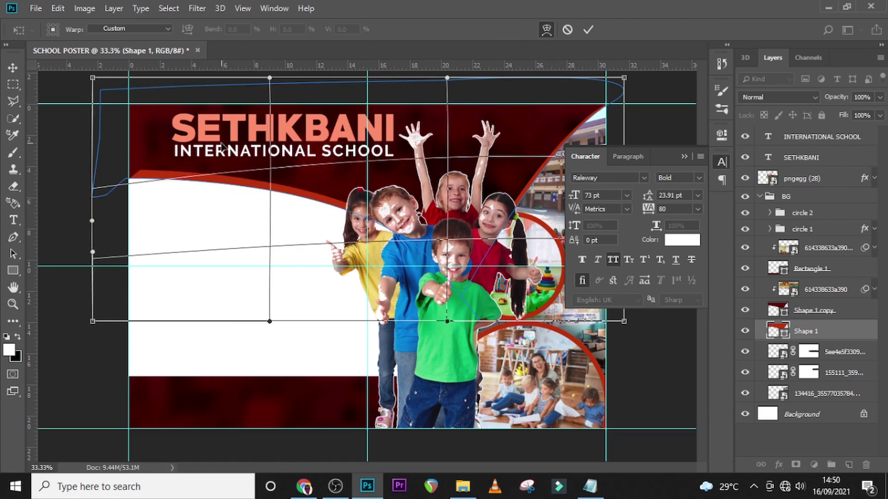
pyautogui.moveTo(222, 146); pyautogui.dragTo(222, 141)
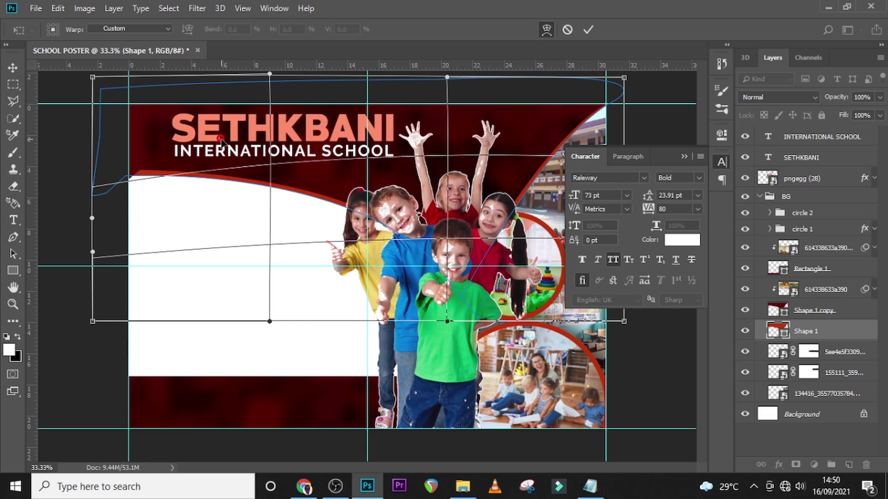
pyautogui.press('Return')
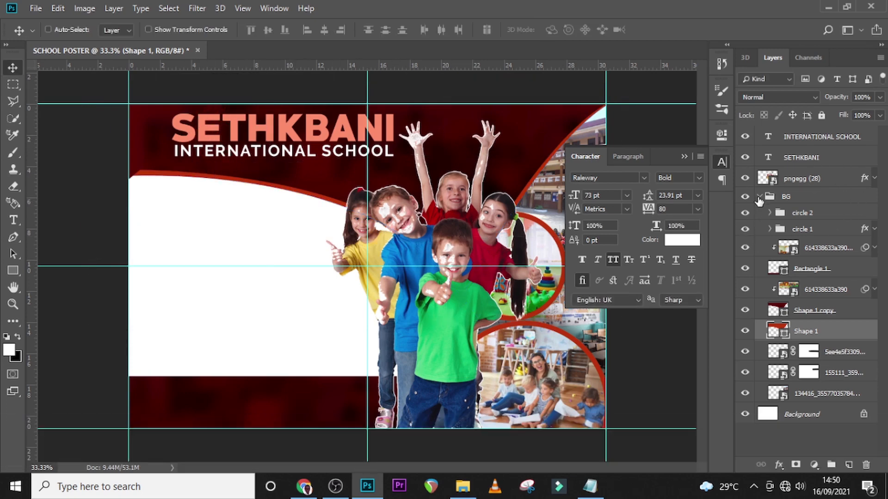
pyautogui.click(758, 196)
# Nudge the SETHKBANI and INTERNATIONAL SCHOOL text layers together slightly to the right, toward the child's raised hand.
pyautogui.click(797, 160)
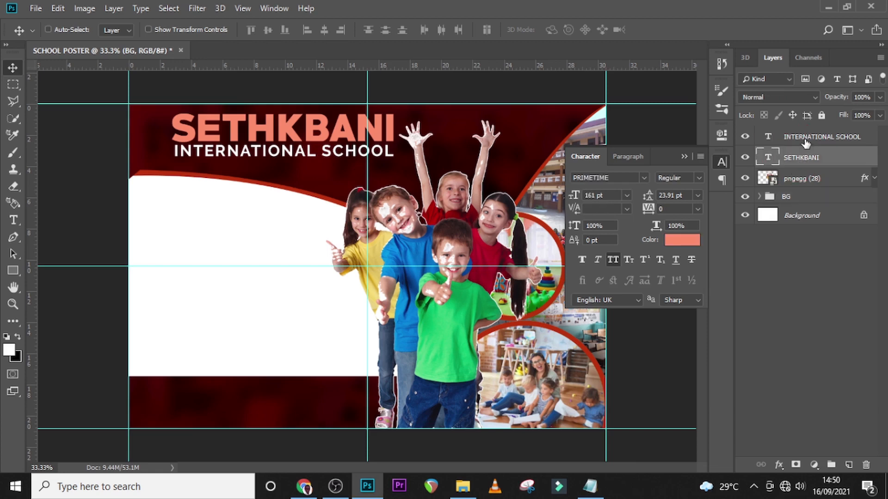
pyautogui.keyDown('ctrl'); pyautogui.click(803, 135); pyautogui.keyUp('ctrl')
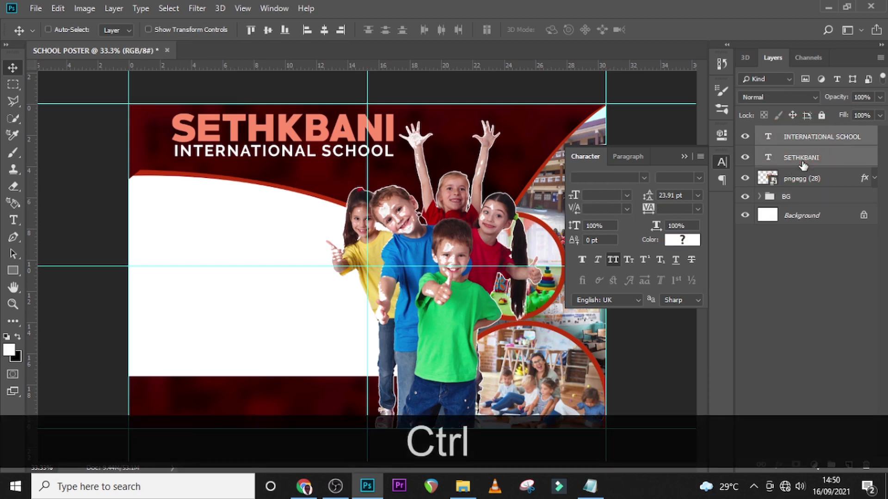
pyautogui.press('Right')
pyautogui.press('Right')
pyautogui.press('Right')
pyautogui.press('Right')
pyautogui.press('Right')
pyautogui.press('Right')
pyautogui.press('Right')
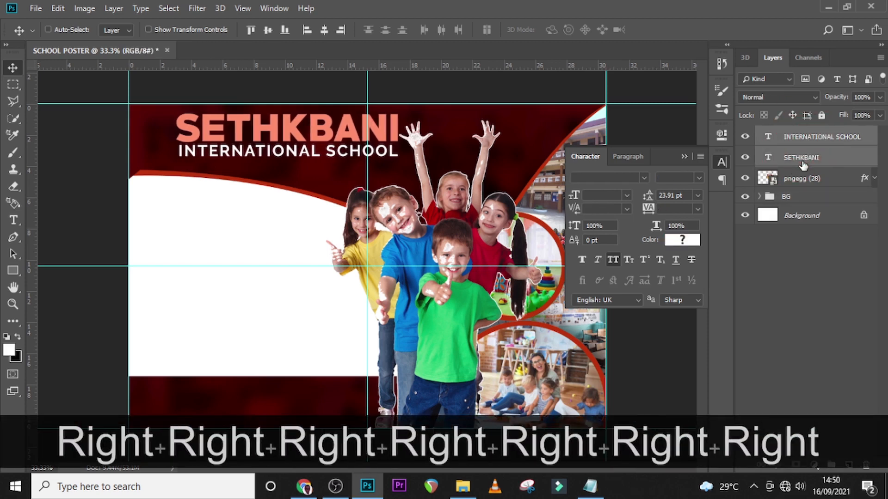
# Place white logo.png from the project folder into the poster, scaled proportionally to about 55%.
pyautogui.click(463, 487)
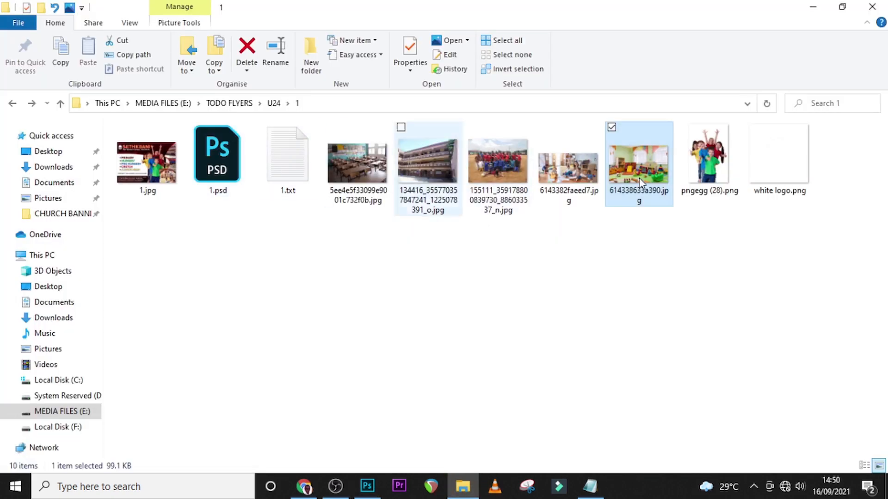
pyautogui.moveTo(788, 169); pyautogui.dragTo(251, 291)
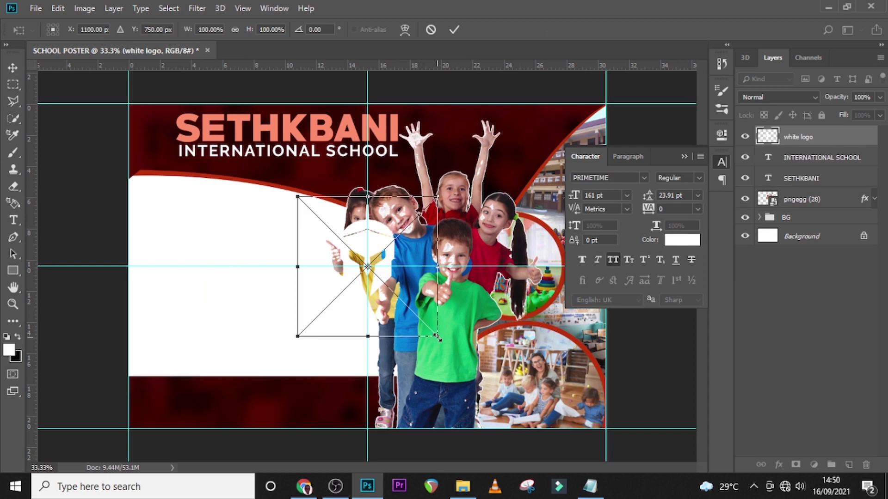
pyautogui.moveTo(438, 337); pyautogui.dragTo(411, 300)
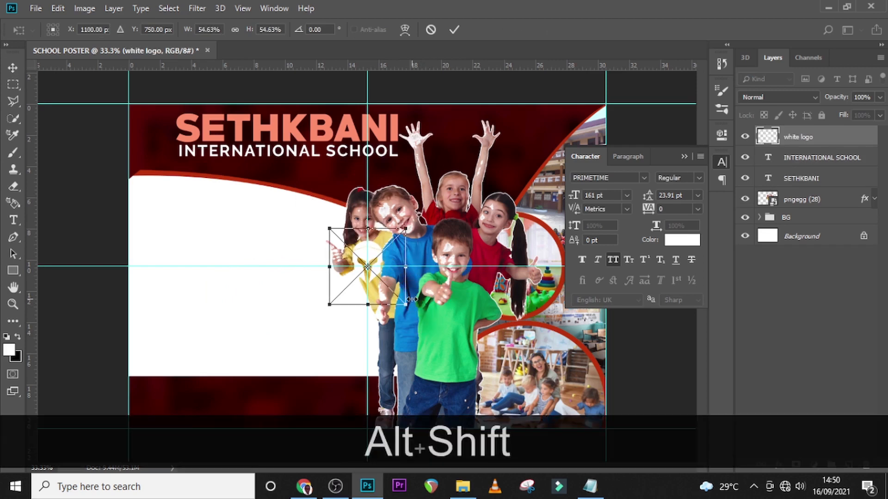
pyautogui.press('Return')
# Position the white logo in the header just left of the school name, vertically aligned with the two text lines.
pyautogui.press('v')
pyautogui.moveTo(377, 267); pyautogui.dragTo(124, 118)
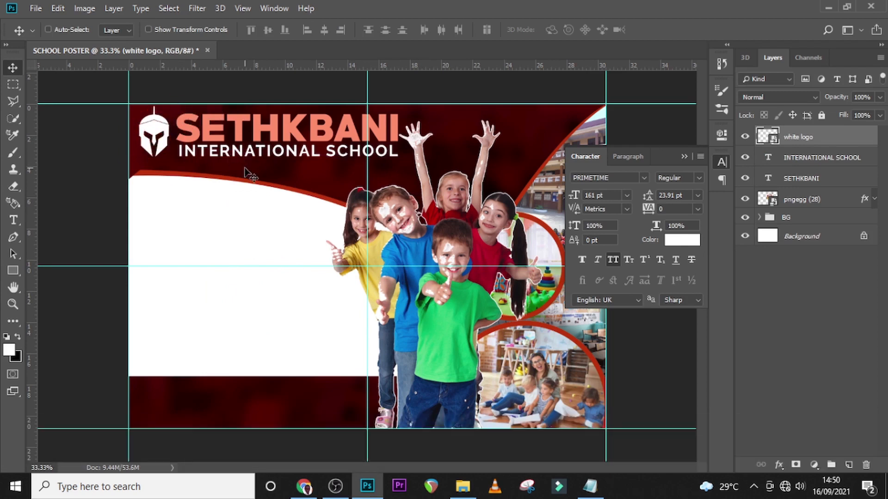
pyautogui.press('Right')
pyautogui.press('Right')
pyautogui.press('Right')
pyautogui.press('Right')
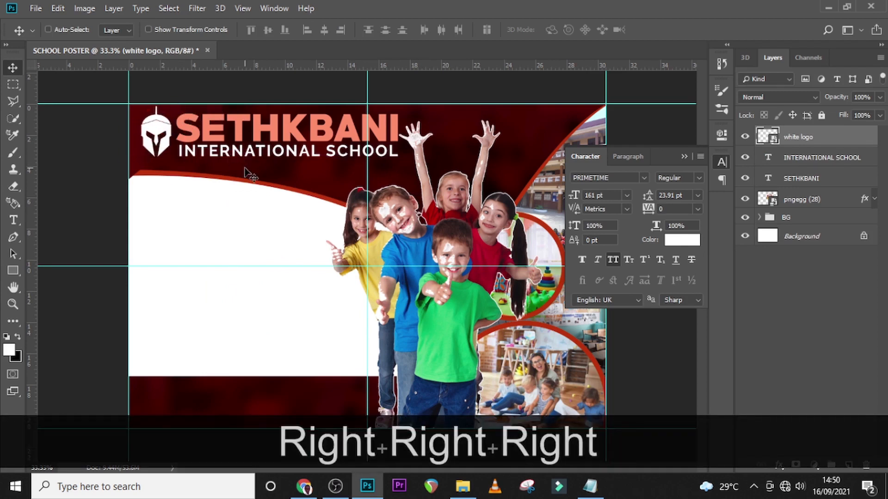
pyautogui.press('Down')
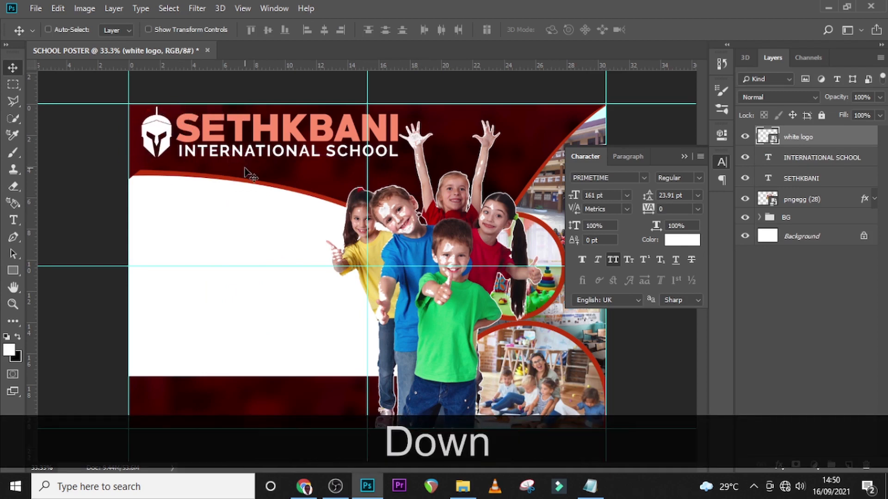
pyautogui.press('Down')
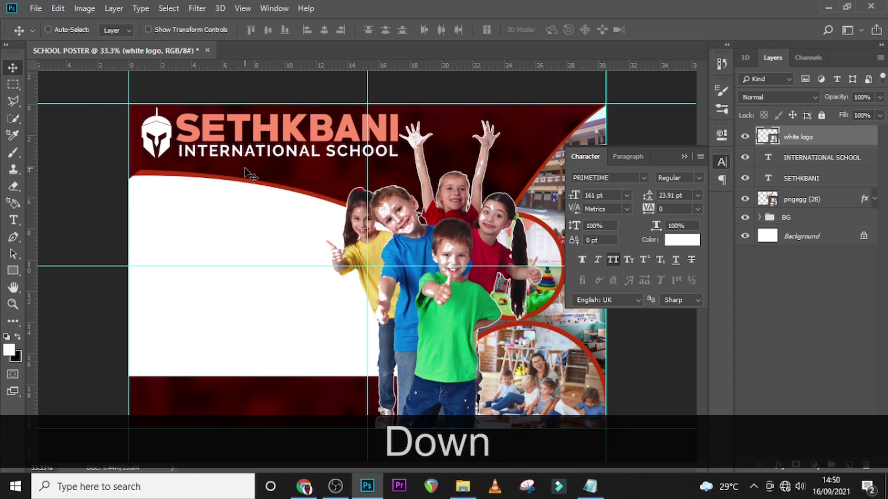
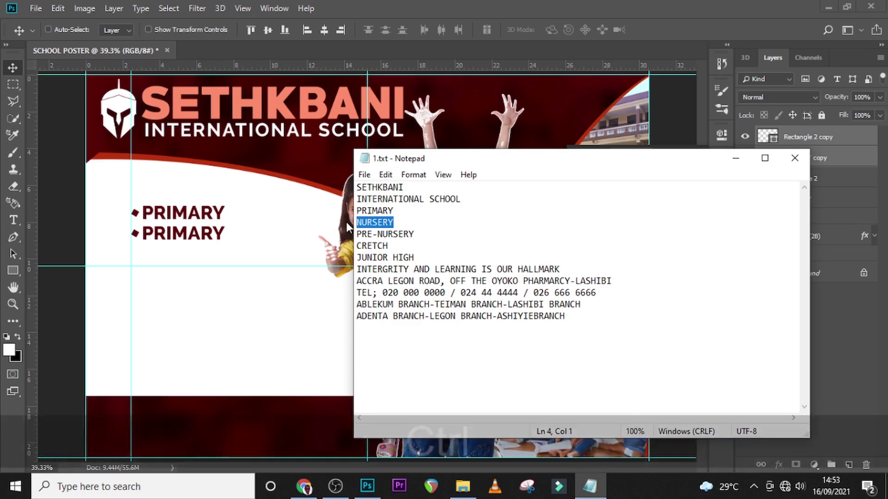
# Replace the duplicated second PRIMARY line with NURSERY, copied from 1.txt.
pyautogui.hotkey('ctrl', 'c')
pyautogui.click(814, 142)
pyautogui.click(774, 159)
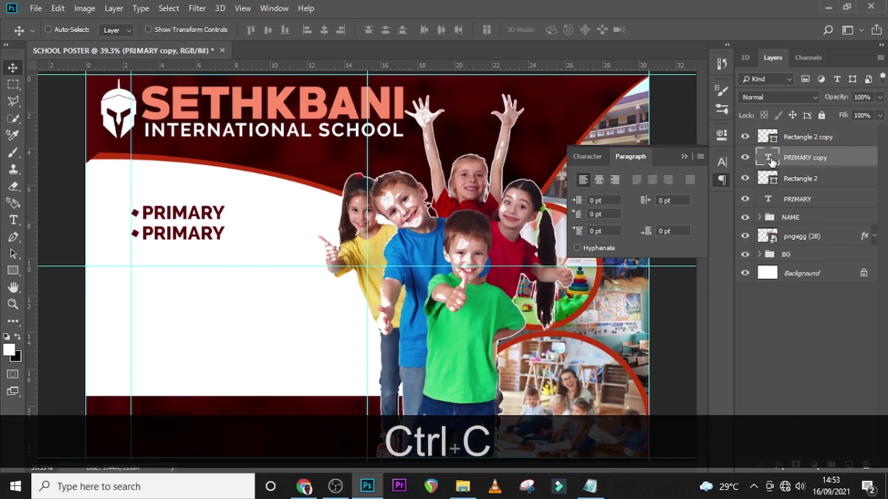
pyautogui.doubleClick(772, 160)
pyautogui.hotkey('ctrl', 'v')
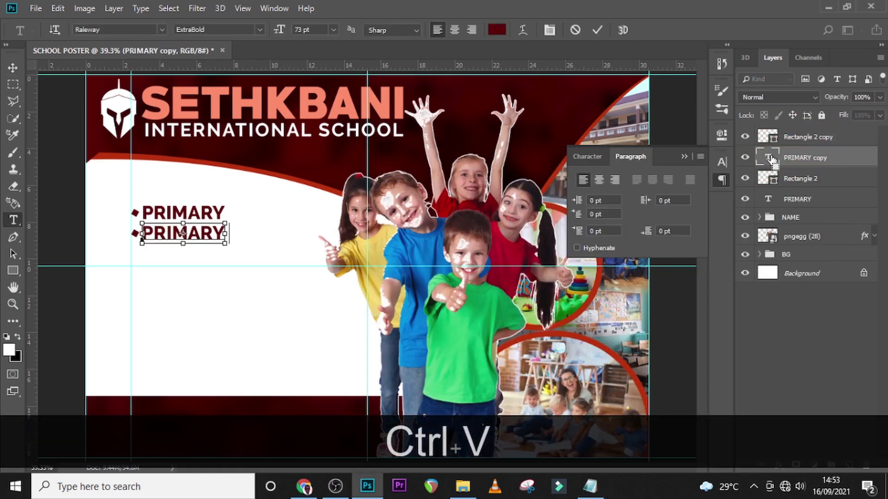
pyautogui.hotkey('ctrl', 'Return')
pyautogui.press('v')
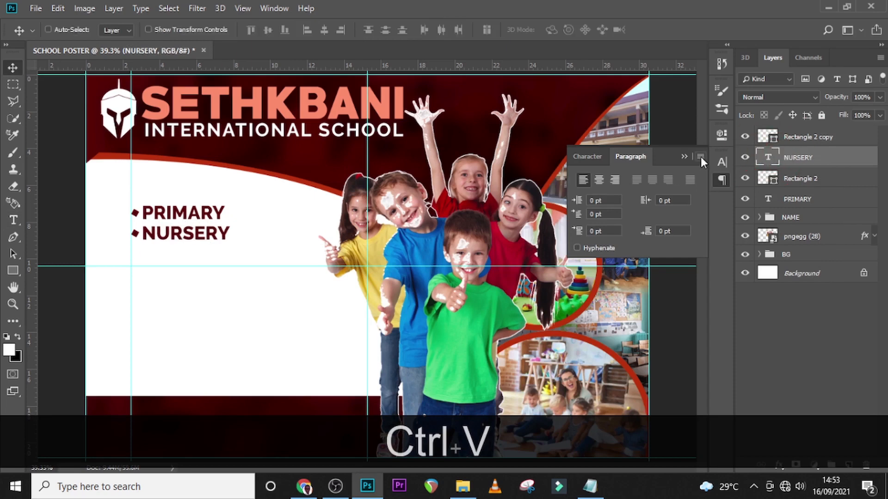
# Recolour the NURSERY text to green 01a458, sampled from the front boy's shirt.
pyautogui.click(585, 157)
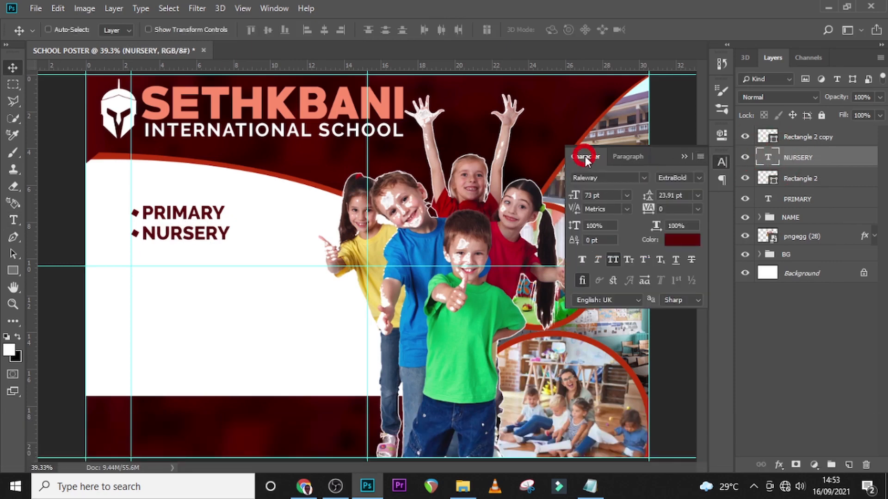
pyautogui.click(676, 240)
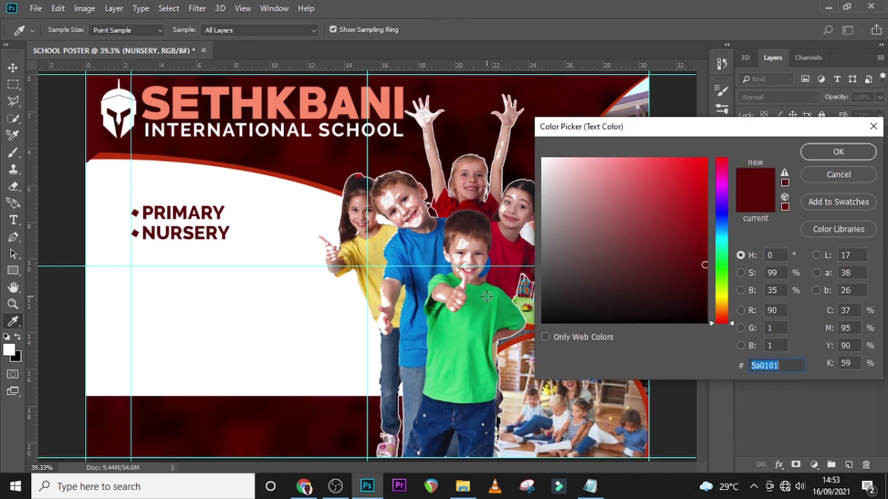
pyautogui.click(486, 299)
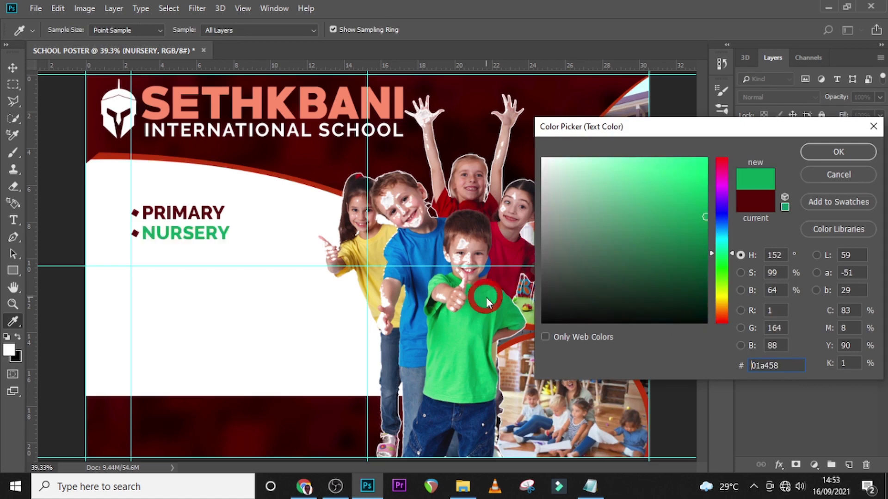
pyautogui.click(831, 156)
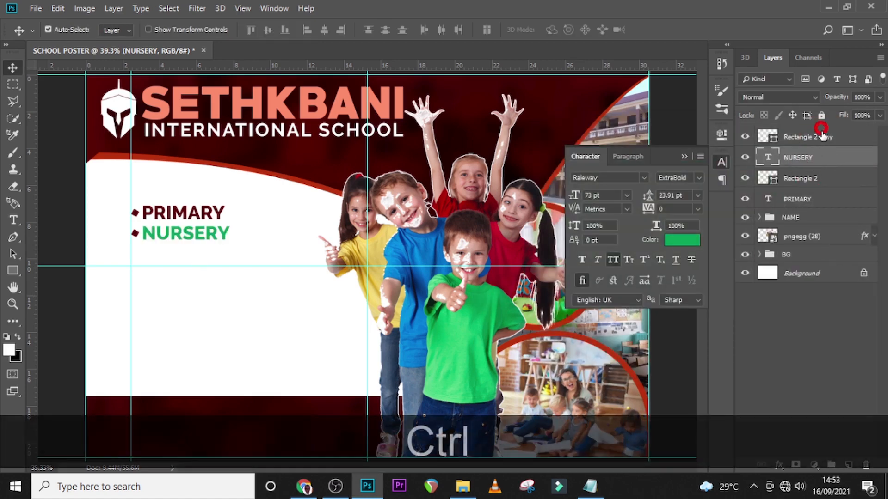
# Duplicate the NURSERY text with its bullet and move the copy straight down as an evenly spaced third list line.
pyautogui.keyDown('ctrl'); pyautogui.click(822, 137); pyautogui.keyUp('ctrl')
pyautogui.hotkey('ctrl', 'j')
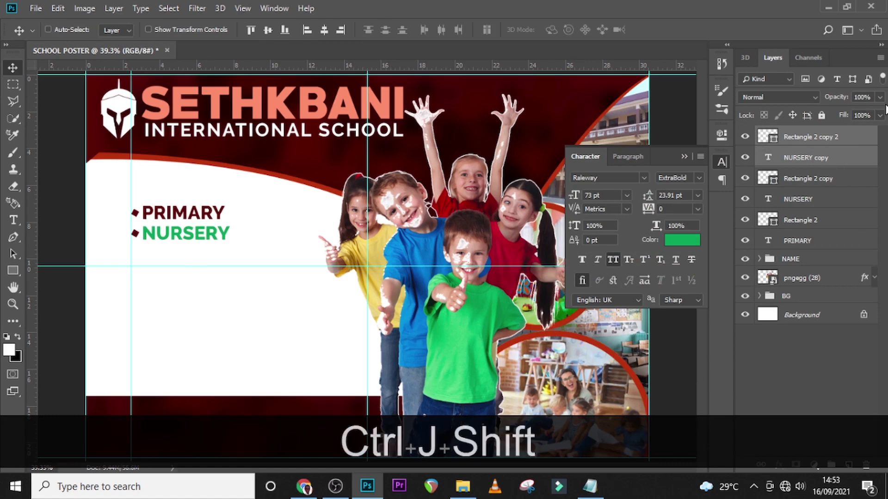
pyautogui.hotkey('shift', 'Down')
pyautogui.hotkey('shift', 'Down')
pyautogui.hotkey('shift', 'Down')
pyautogui.hotkey('shift', 'Down')
pyautogui.hotkey('shift', 'Down')
pyautogui.hotkey('shift', 'Down')
pyautogui.hotkey('shift', 'Down')
pyautogui.hotkey('shift', 'Down')
pyautogui.hotkey('shift', 'Down')
pyautogui.hotkey('shift', 'Down')
pyautogui.hotkey('shift', 'Down')
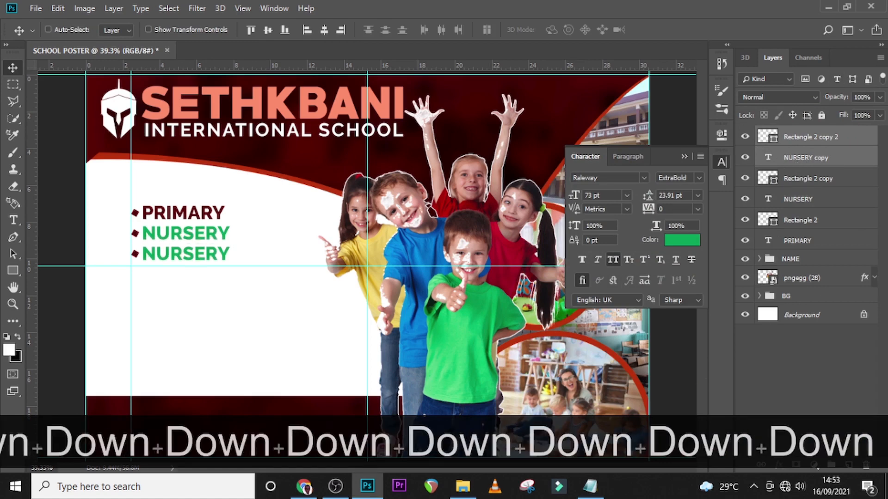
# Replace the third list line's text with PRE-NURSERY, copied from 1.txt.
pyautogui.click(590, 486)
pyautogui.moveTo(416, 234); pyautogui.dragTo(338, 227)
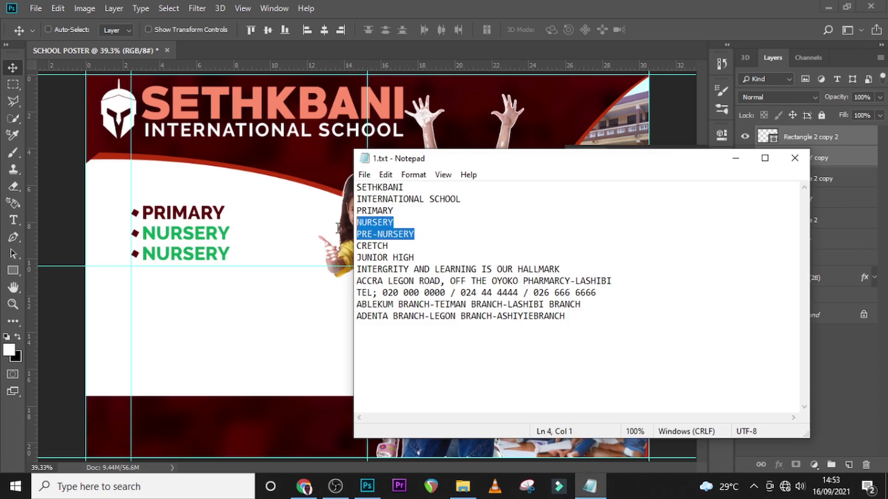
pyautogui.click(418, 234)
pyautogui.moveTo(418, 234); pyautogui.dragTo(342, 234)
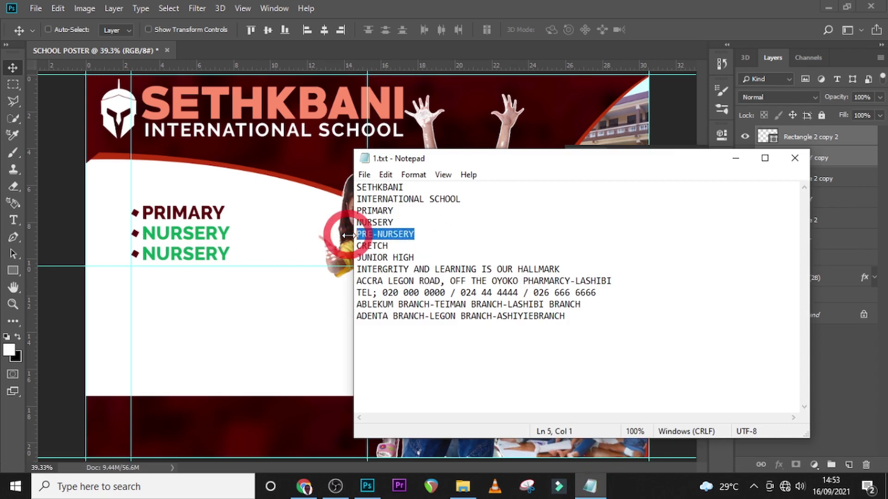
pyautogui.hotkey('ctrl', 'c')
pyautogui.click(828, 167)
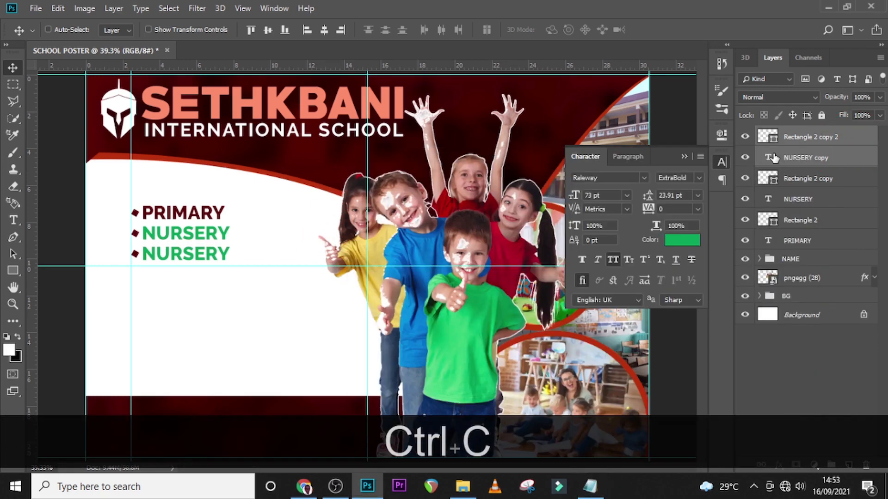
pyautogui.doubleClick(769, 157)
pyautogui.hotkey('ctrl', 'v')
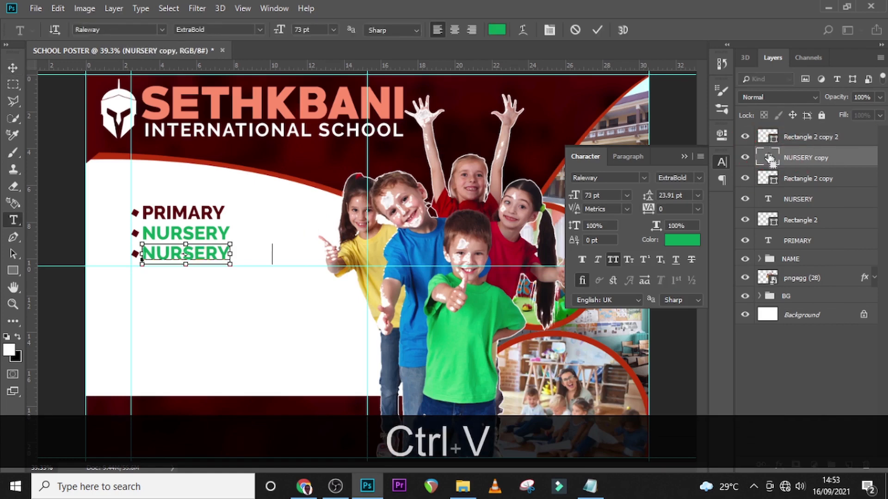
pyautogui.click(13, 67)
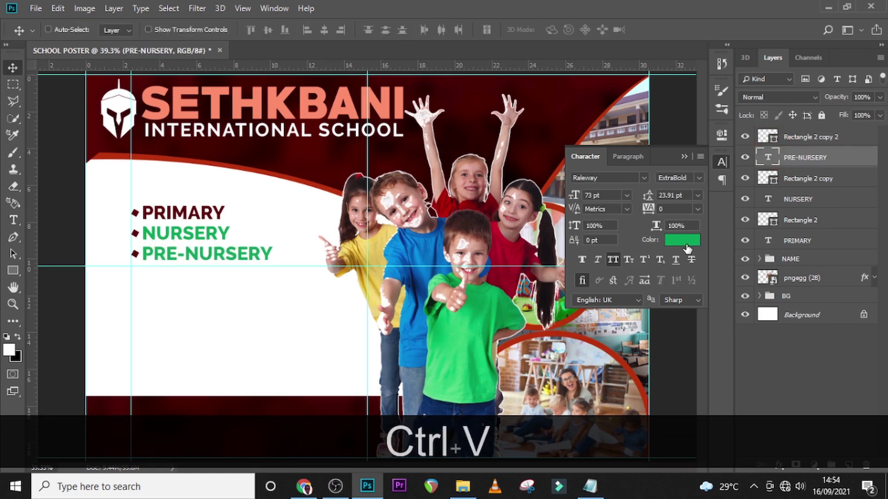
# Recolour the PRE-NURSERY text to blue 0267c3, sampled from the boy's blue shirt.
pyautogui.click(686, 240)
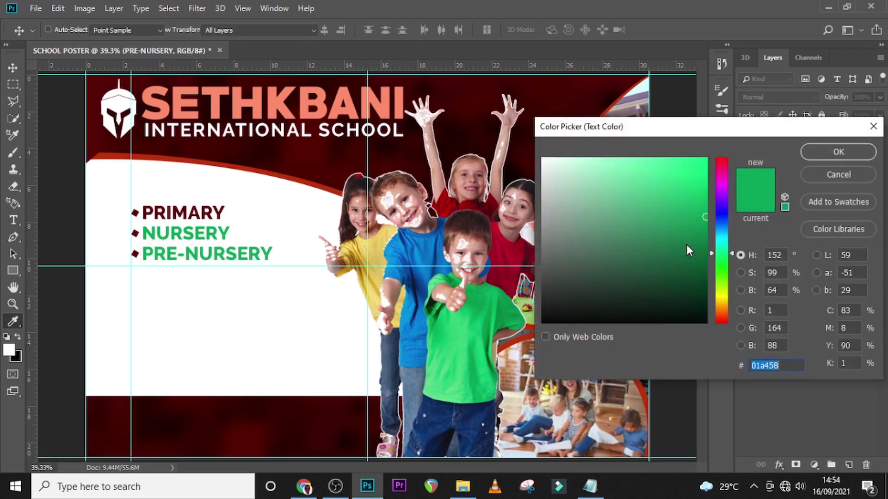
pyautogui.click(422, 236)
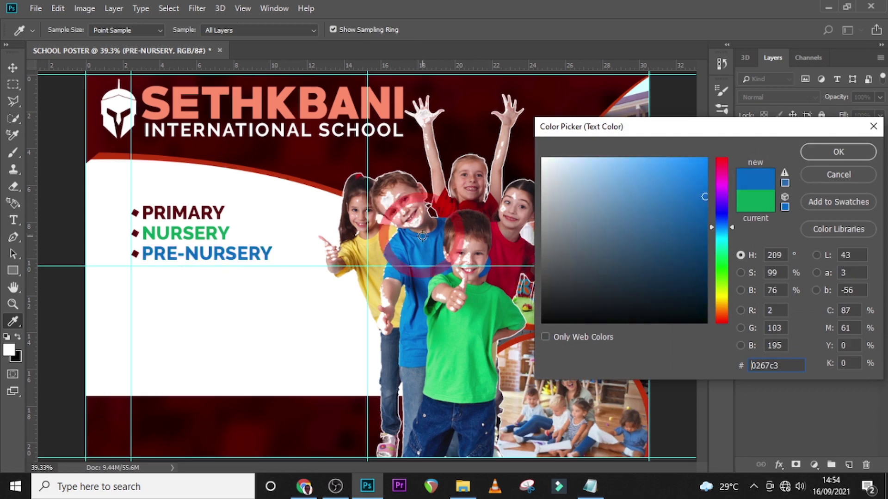
pyautogui.click(845, 156)
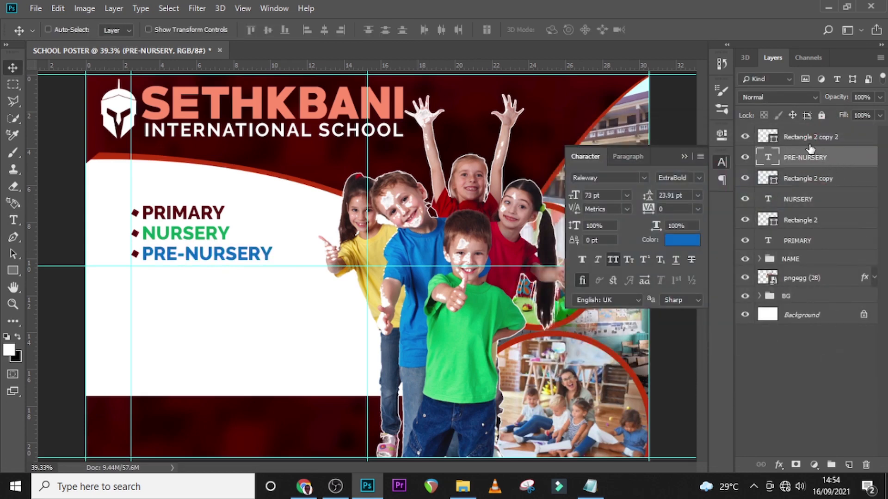
# Duplicate the PRE-NURSERY text with its bullet and move the copy straight down as an evenly spaced fourth list line.
pyautogui.keyDown('ctrl'); pyautogui.click(842, 144); pyautogui.keyUp('ctrl')
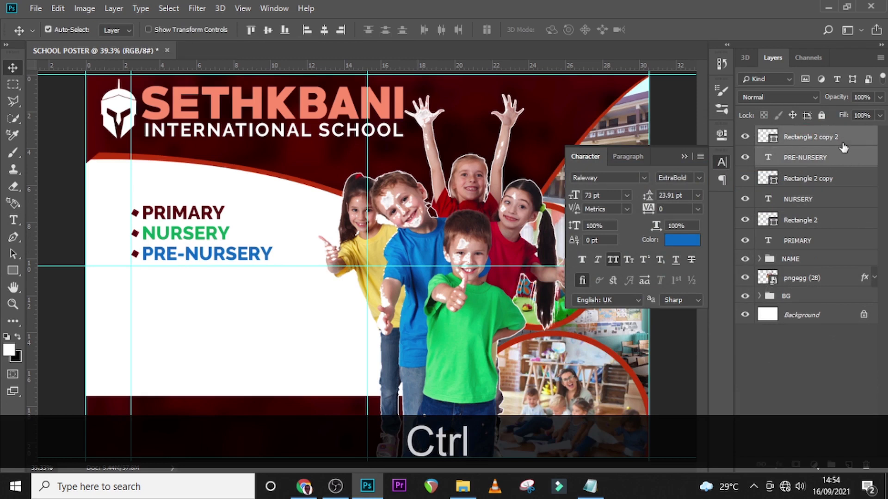
pyautogui.hotkey('ctrl', 'j')
pyautogui.hotkey('shift', 'Down')
pyautogui.hotkey('shift', 'Down')
pyautogui.hotkey('shift', 'Down')
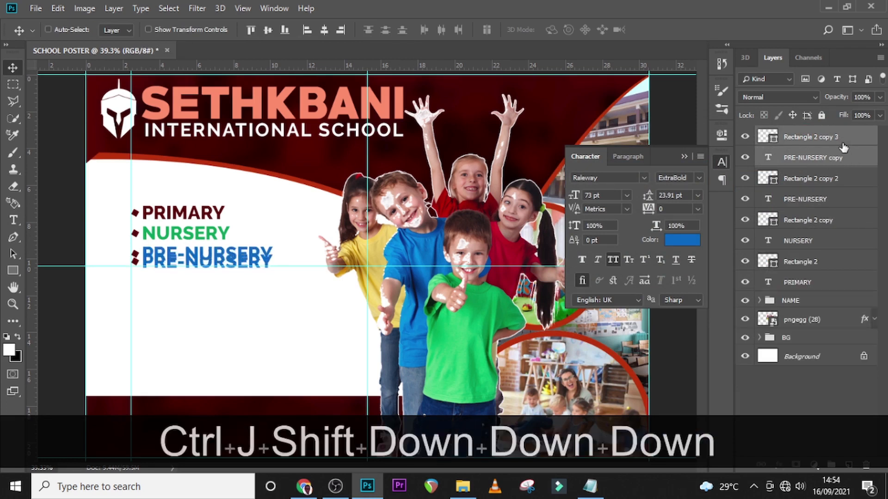
pyautogui.hotkey('shift', 'Down')
pyautogui.hotkey('shift', 'Down')
pyautogui.hotkey('shift', 'Down')
pyautogui.hotkey('shift', 'Down')
pyautogui.hotkey('shift', 'Down')
pyautogui.hotkey('shift', 'Down')
pyautogui.hotkey('shift', 'Down')
pyautogui.hotkey('shift', 'Down')
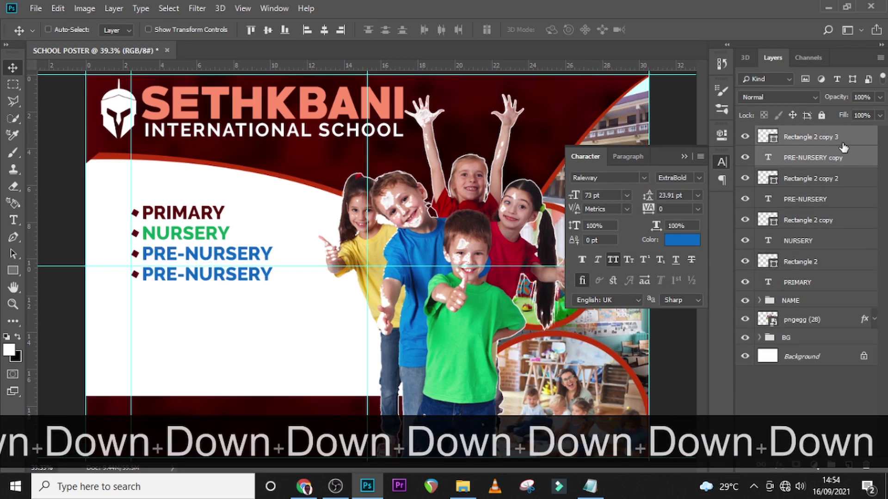
# Replace the fourth list line's text with CRETCH, copied from 1.txt.
pyautogui.click(804, 157)
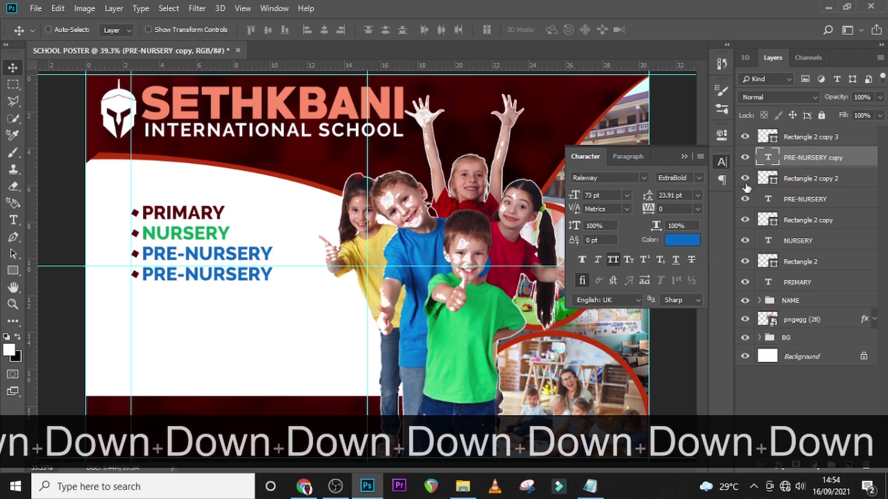
pyautogui.click(591, 485)
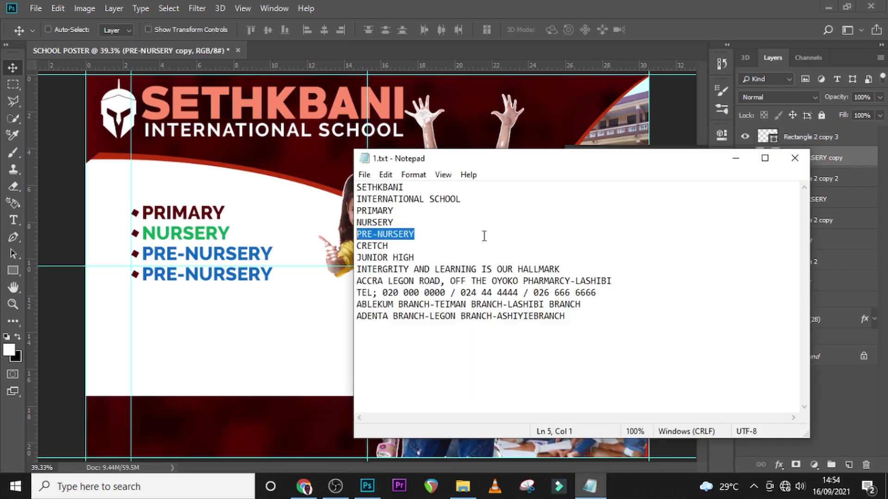
pyautogui.moveTo(423, 245); pyautogui.dragTo(329, 250)
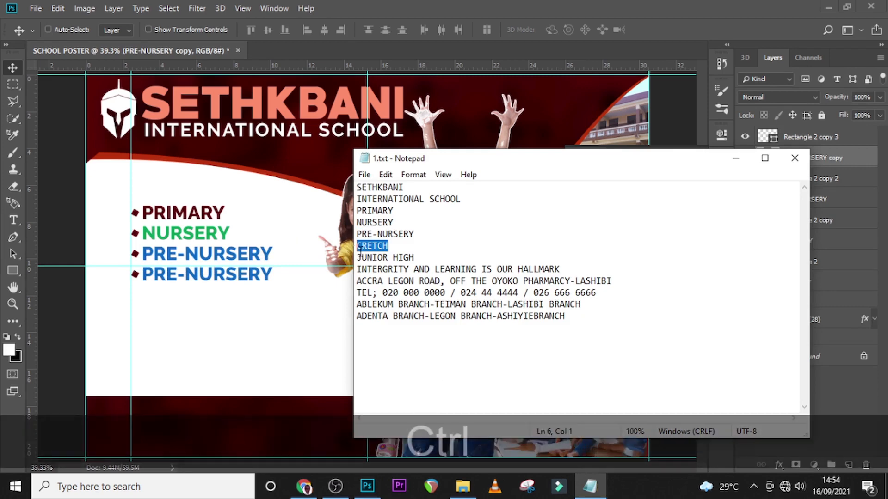
pyautogui.hotkey('ctrl', 'c')
pyautogui.click(849, 158)
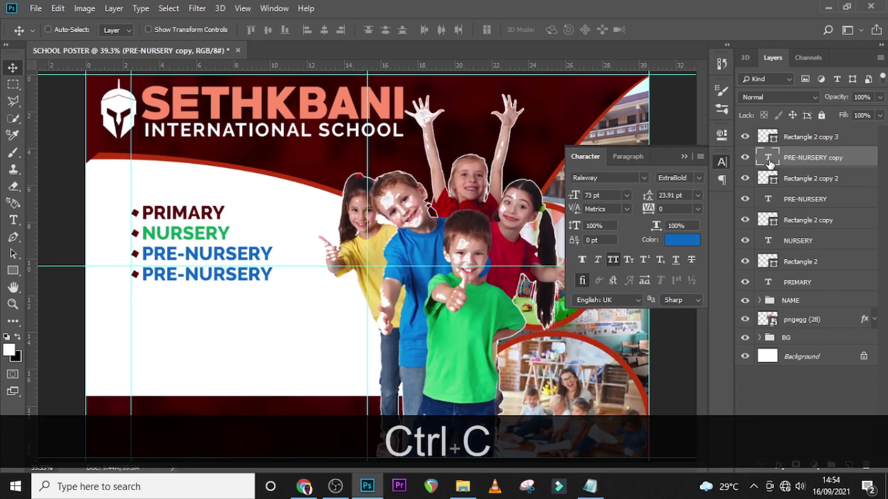
pyautogui.click(768, 160)
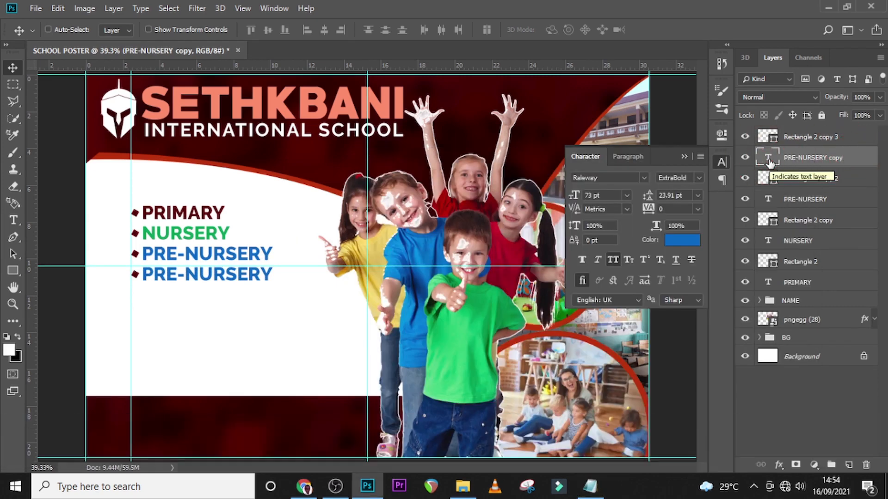
pyautogui.doubleClick(768, 160)
pyautogui.hotkey('ctrl', 'v')
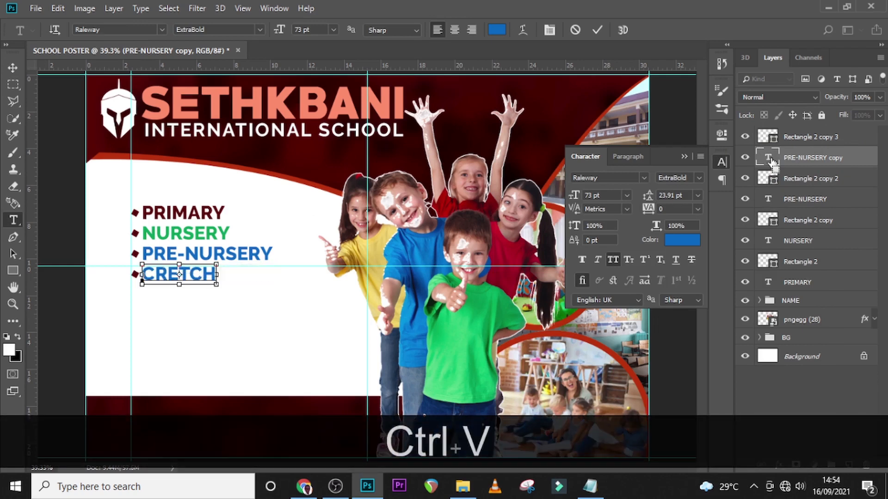
pyautogui.hotkey('ctrl', 'Return')
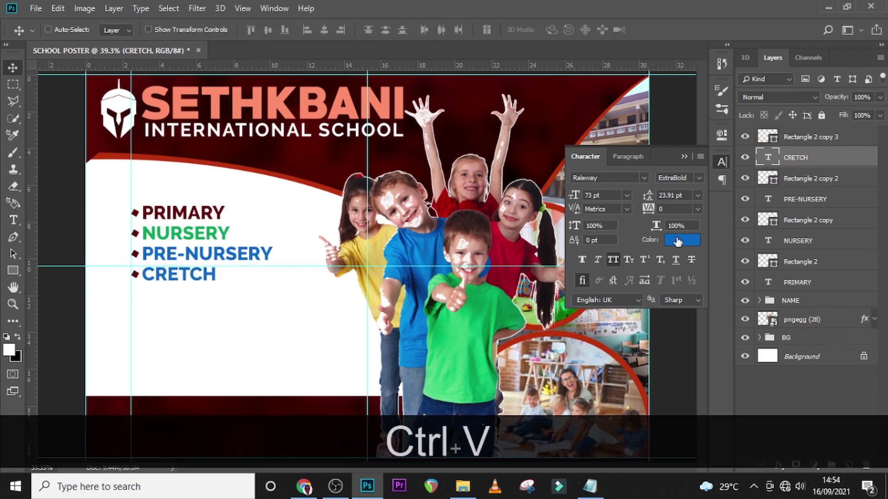
# Recolour the CRETCH text to crimson af001f, sampled from the red shirt of the girl with the ponytail.
pyautogui.click(676, 238)
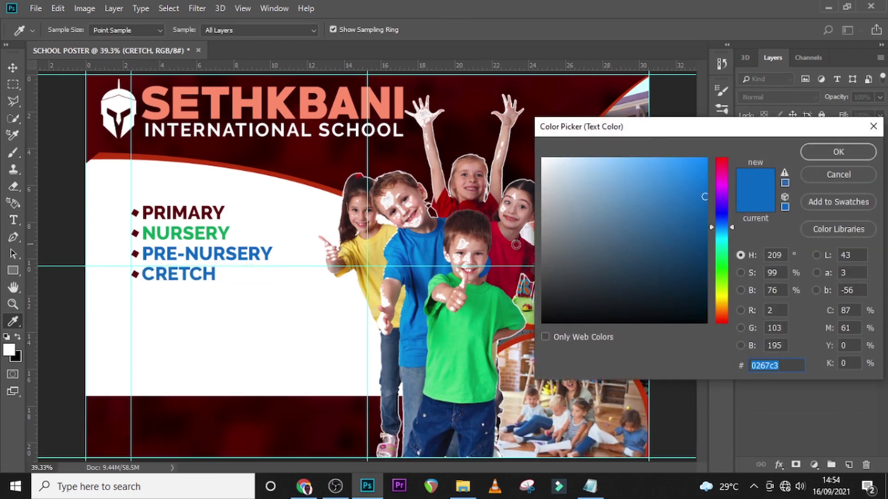
pyautogui.click(507, 251)
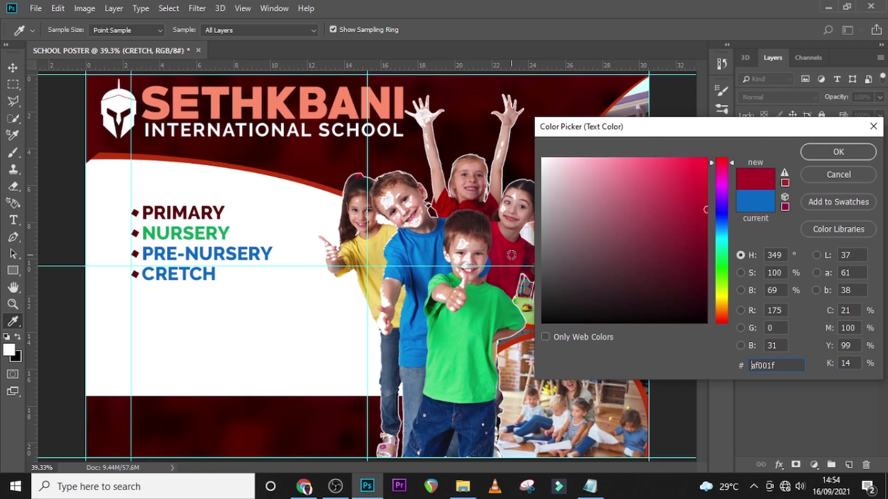
pyautogui.click(819, 155)
# Duplicate the CRETCH text with its bullet and move the copy straight down as an evenly spaced fifth list line.
pyautogui.keyDown('ctrl'); pyautogui.click(798, 137); pyautogui.keyUp('ctrl')
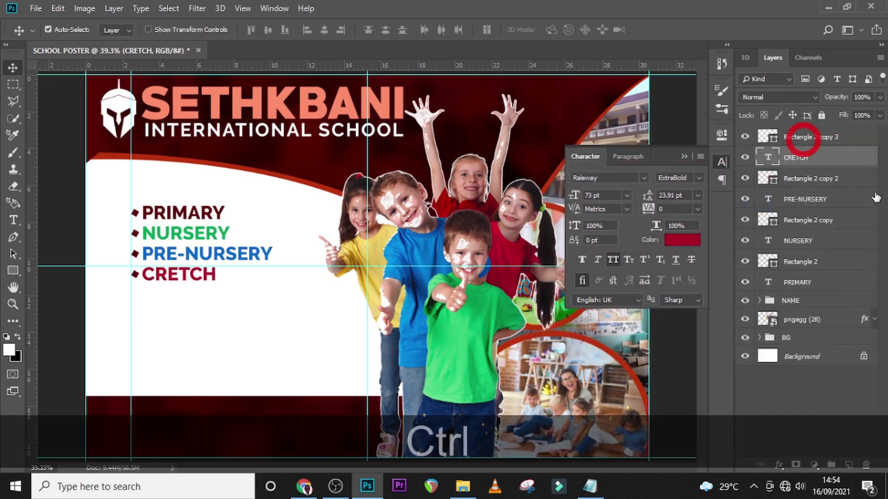
pyautogui.hotkey('ctrl', 'j')
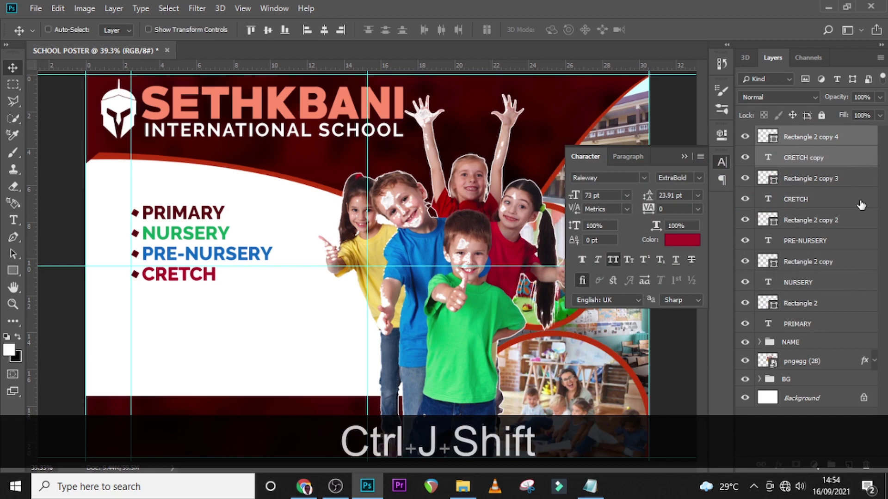
pyautogui.hotkey('shift', 'Down')
pyautogui.hotkey('shift', 'Down')
pyautogui.hotkey('shift', 'Down')
pyautogui.hotkey('shift', 'Down')
pyautogui.hotkey('shift', 'Down')
pyautogui.hotkey('shift', 'Down')
pyautogui.hotkey('shift', 'Down')
pyautogui.hotkey('shift', 'Down')
pyautogui.hotkey('shift', 'Down')
pyautogui.hotkey('shift', 'Down')
pyautogui.hotkey('shift', 'Down')
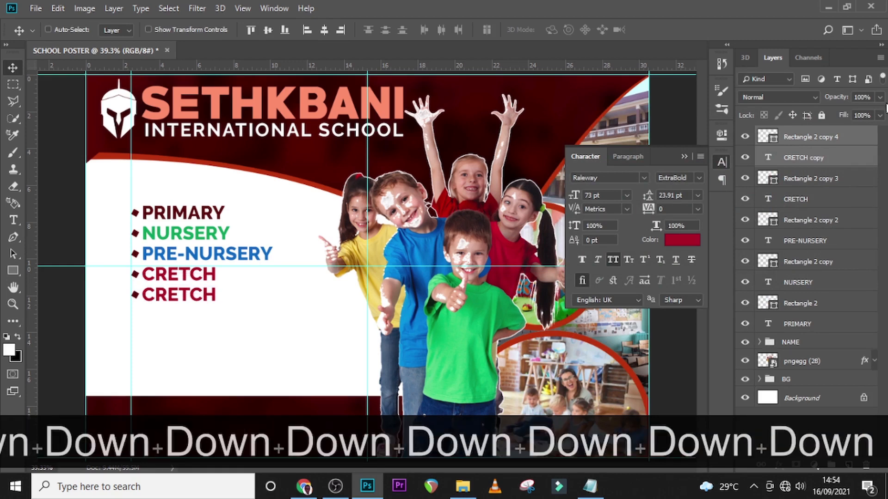
# Replace the fifth list line's text with JUNIOR HIGH, copied from 1.txt.
pyautogui.click(590, 486)
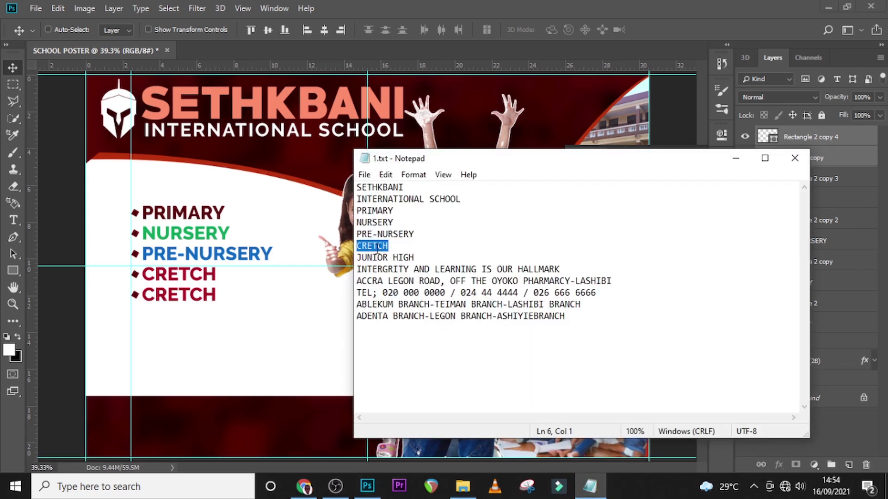
pyautogui.moveTo(425, 257); pyautogui.dragTo(334, 256)
pyautogui.hotkey('ctrl', 'c')
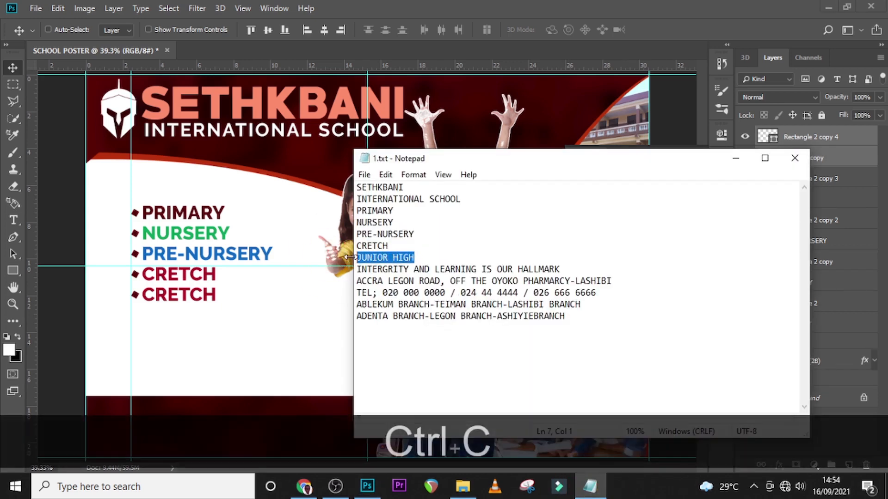
pyautogui.click(828, 150)
pyautogui.doubleClick(767, 158)
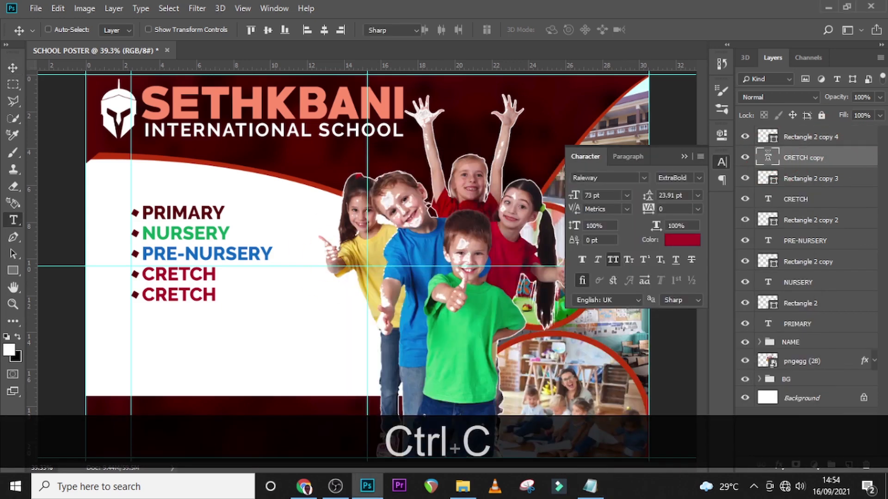
pyautogui.hotkey('ctrl', 'v')
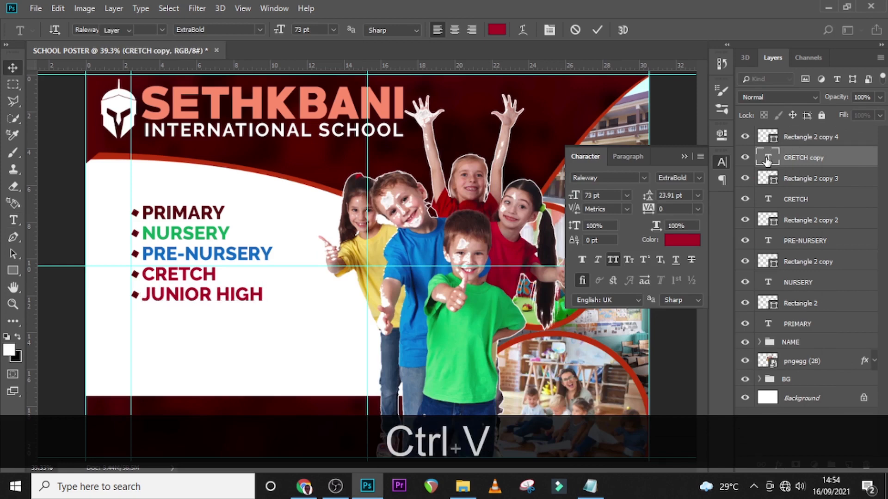
pyautogui.hotkey('ctrl', 'Return')
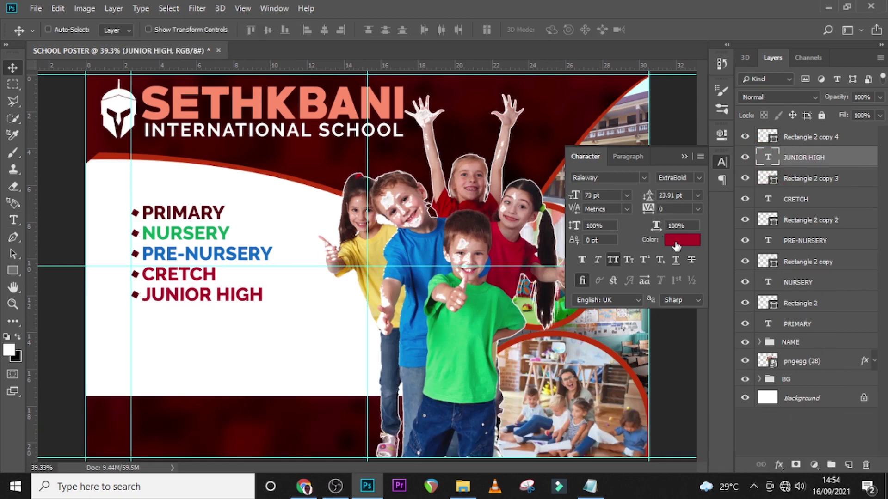
# Recolour the JUNIOR HIGH text to yellow e1c05c, sampled from the pointing girl's yellow shirt.
pyautogui.click(676, 246)
pyautogui.click(374, 252)
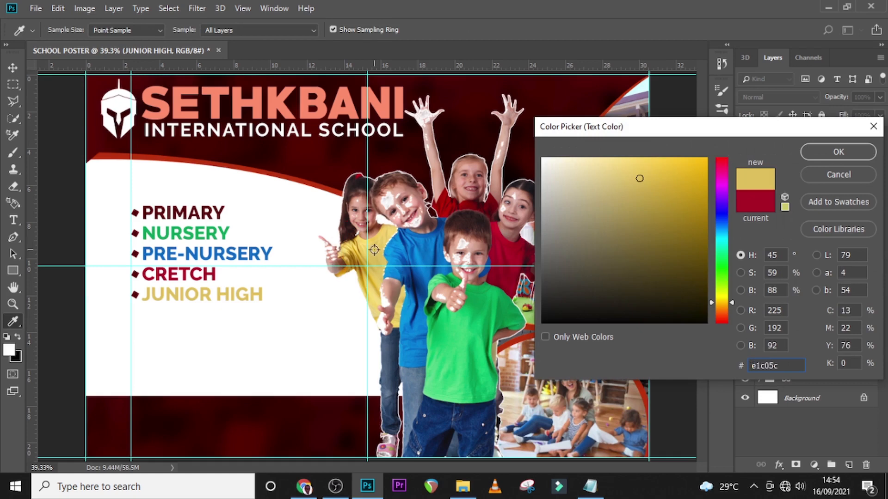
pyautogui.click(838, 153)
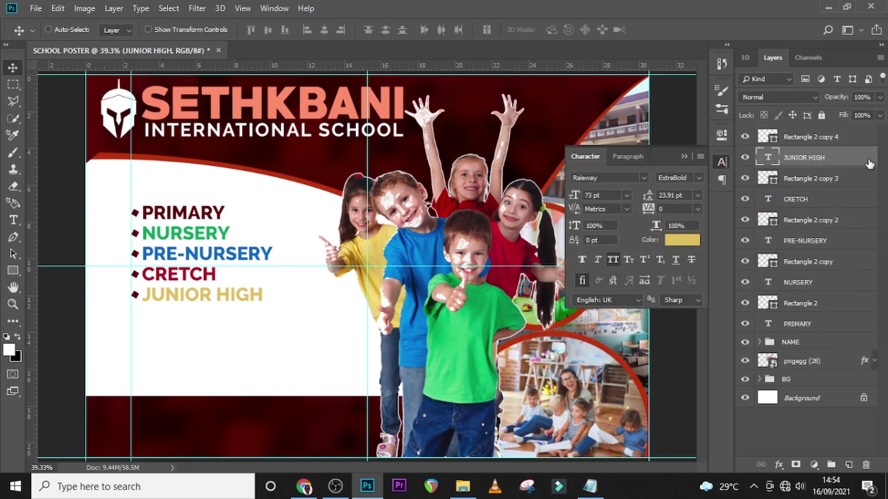
# Add a 3 px black (000000) stroke positioned outside the JUNIOR HIGH text.
pyautogui.doubleClick(869, 164)
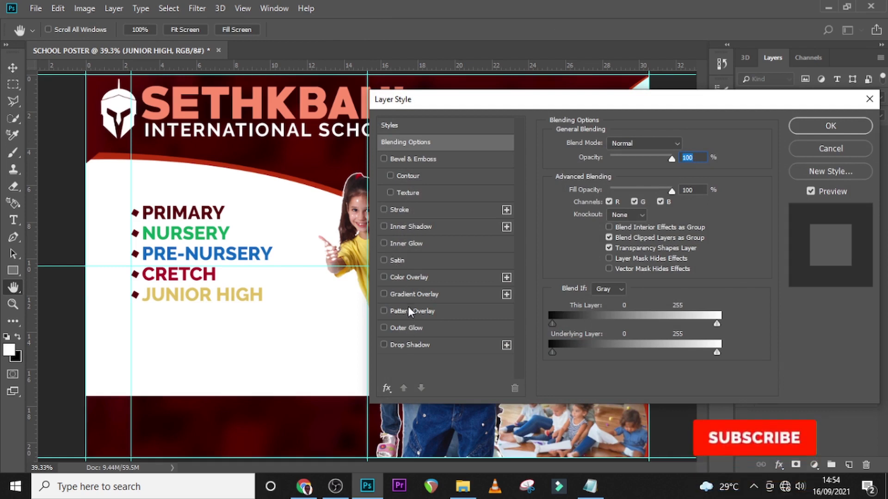
pyautogui.click(400, 209)
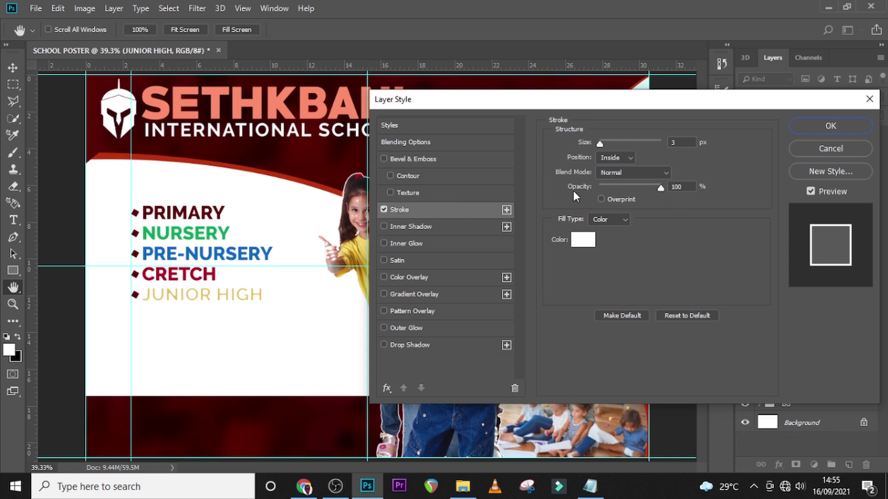
pyautogui.click(583, 240)
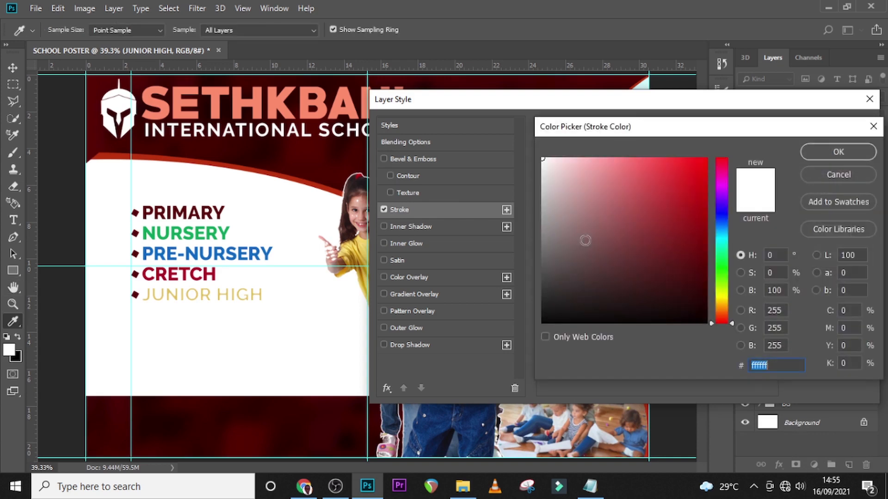
pyautogui.moveTo(557, 311); pyautogui.dragTo(541, 337)
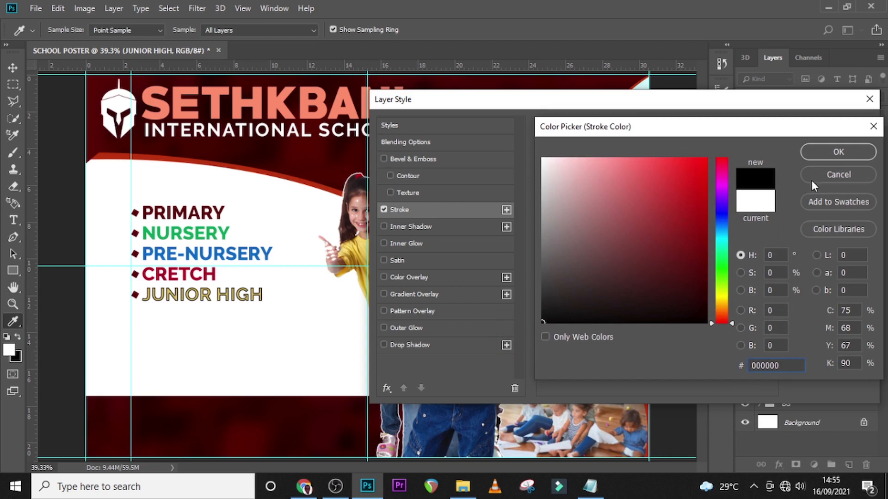
pyautogui.click(826, 154)
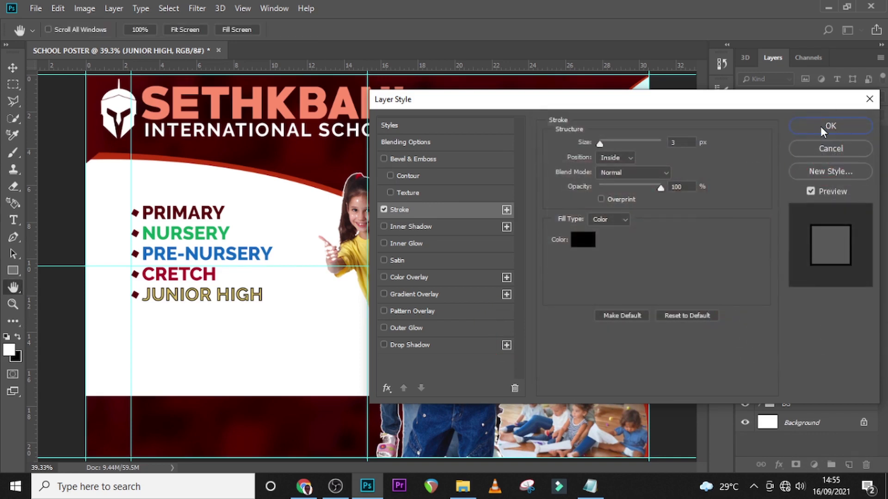
pyautogui.click(615, 158)
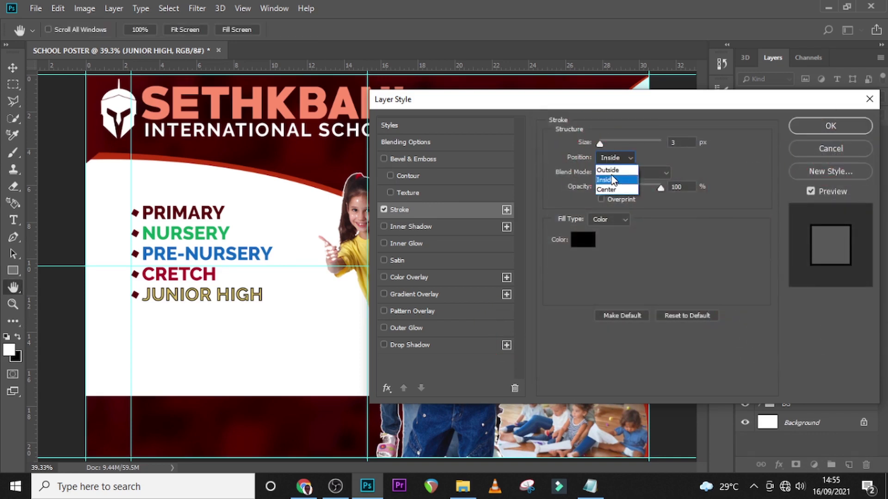
pyautogui.click(612, 171)
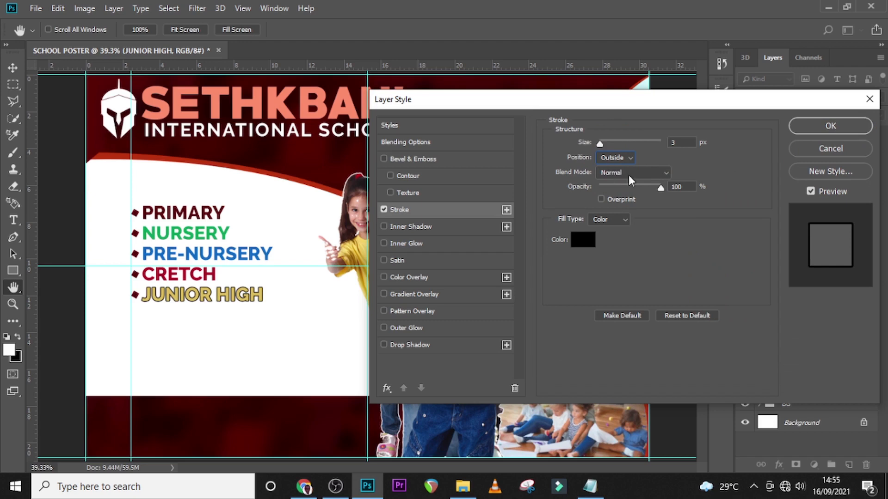
pyautogui.click(831, 126)
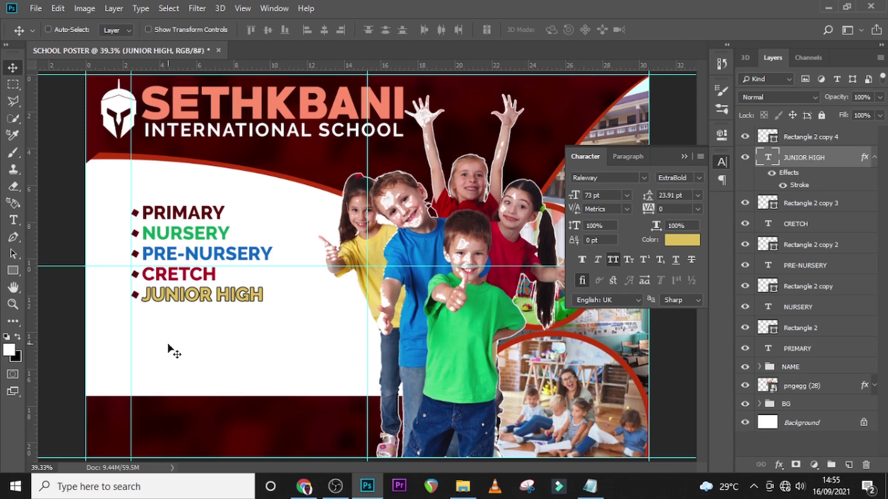
# Group all five class list text layers with their bullets and name the group "list".
pyautogui.click(686, 157)
pyautogui.click(828, 143)
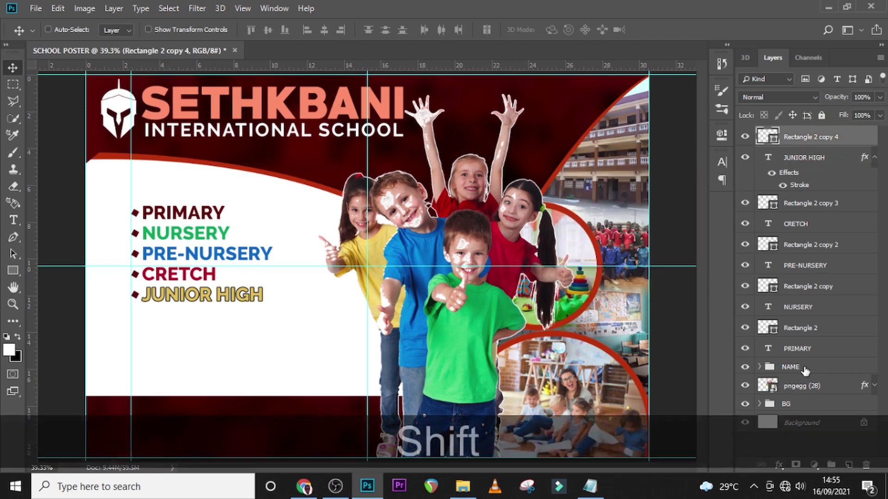
pyautogui.keyDown('shift'); pyautogui.click(801, 349); pyautogui.keyUp('shift')
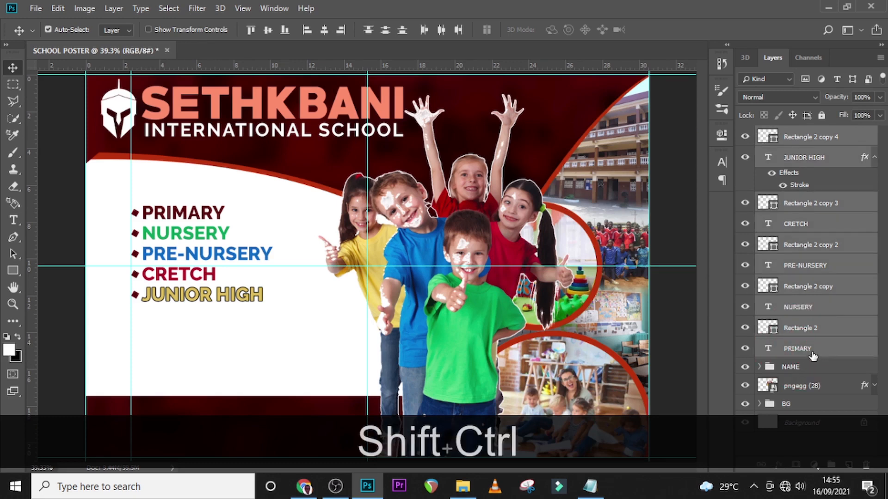
pyautogui.hotkey('ctrl', 'shift', 'g')
pyautogui.doubleClick(798, 140)
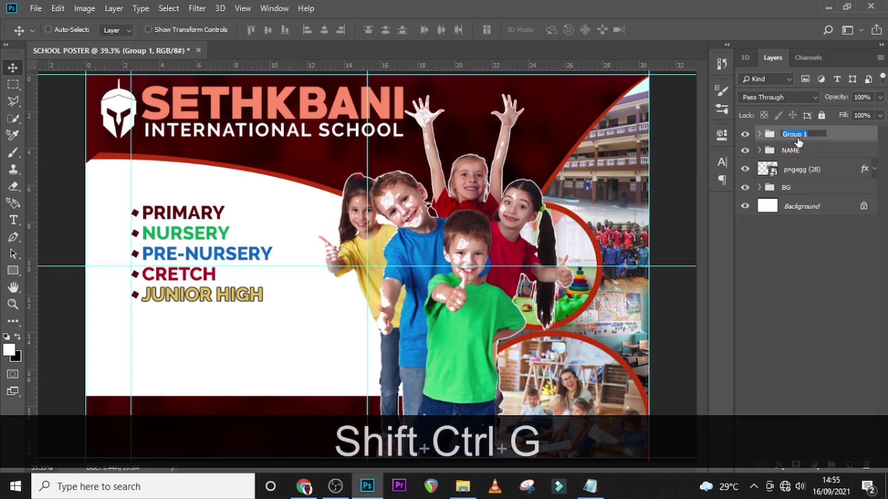
pyautogui.press('capslock')
pyautogui.write('list')
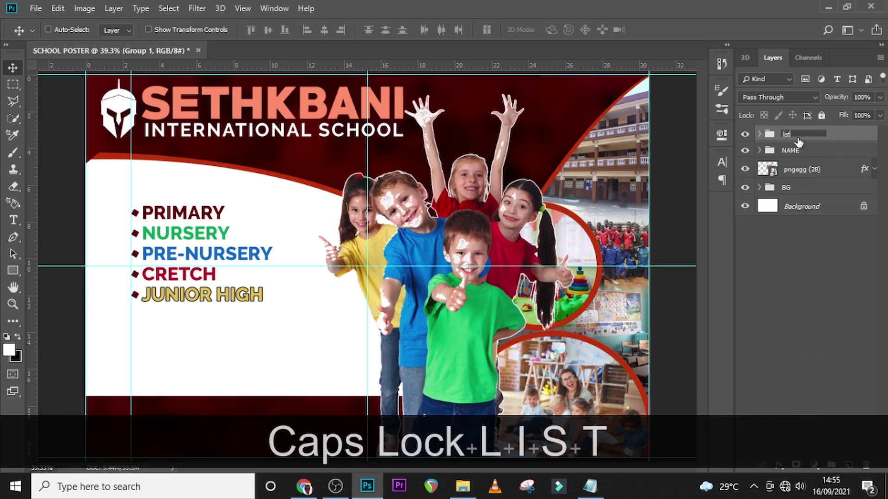
# Scale the list group up proportionally about its centre to about 147%.
pyautogui.hotkey('ctrl', 't')
pyautogui.moveTo(276, 308); pyautogui.dragTo(301, 329)
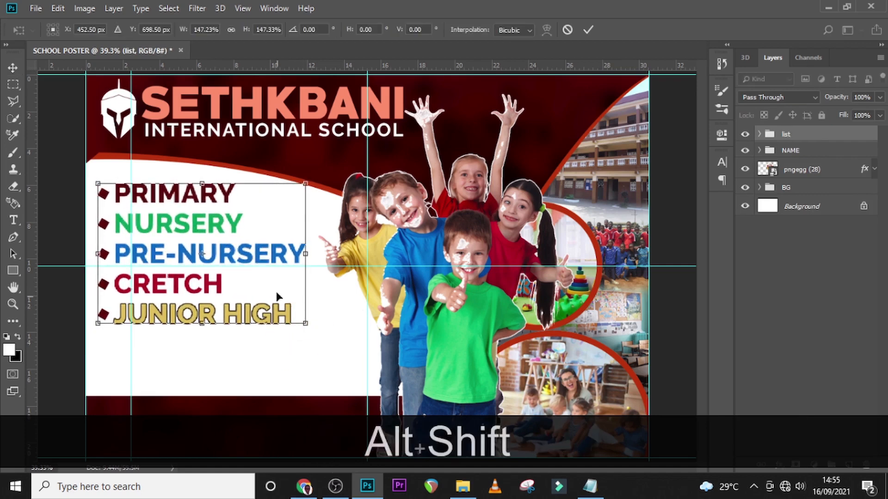
pyautogui.press('Return')
# Nudge the list group down and to the right so its text starts near the left vertical guide.
pyautogui.hotkey('shift', 'Down')
pyautogui.hotkey('shift', 'Down')
pyautogui.hotkey('shift', 'Down')
pyautogui.hotkey('shift', 'Down')
pyautogui.hotkey('shift', 'Down')
pyautogui.hotkey('shift', 'Down')
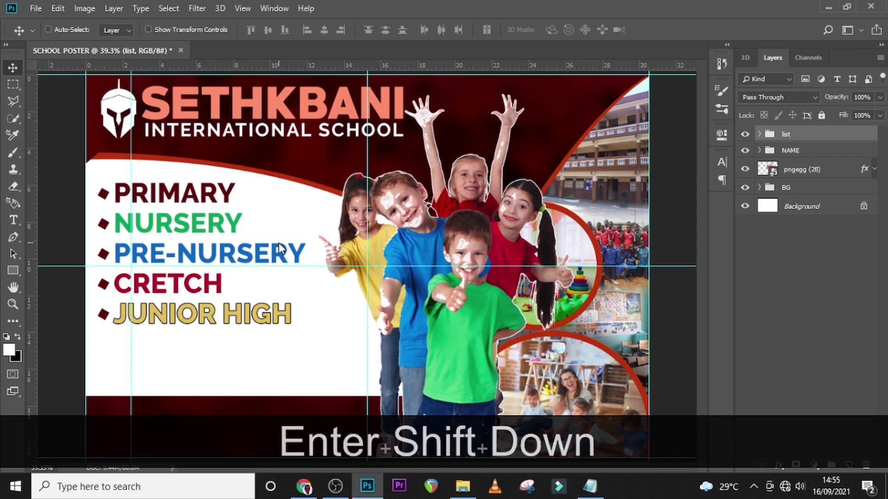
pyautogui.press('Right')
pyautogui.hotkey('shift', 'Right')
pyautogui.hotkey('shift', 'Right')
pyautogui.hotkey('shift', 'Right')
pyautogui.hotkey('shift', 'Right')
pyautogui.hotkey('shift', 'Right')
pyautogui.hotkey('shift', 'Right')
pyautogui.hotkey('shift', 'Right')
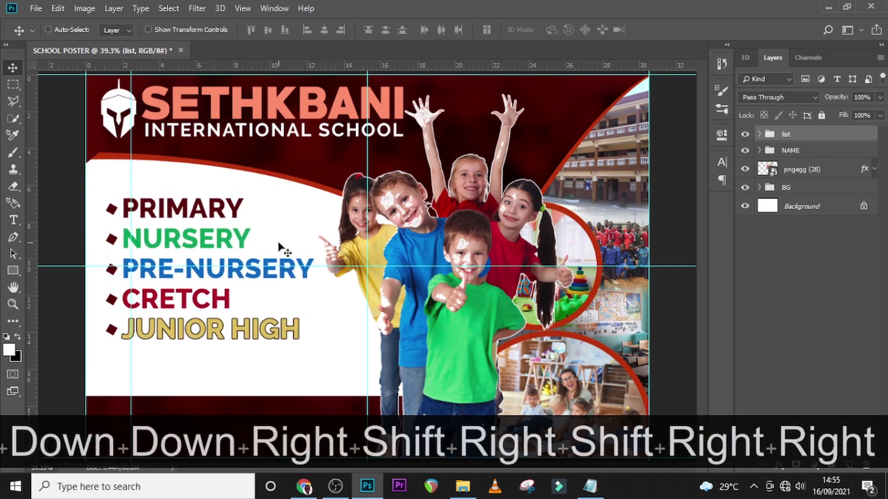
pyautogui.press('Right')
pyautogui.press('Right')
pyautogui.press('Right')
pyautogui.press('Right')
pyautogui.press('Right')
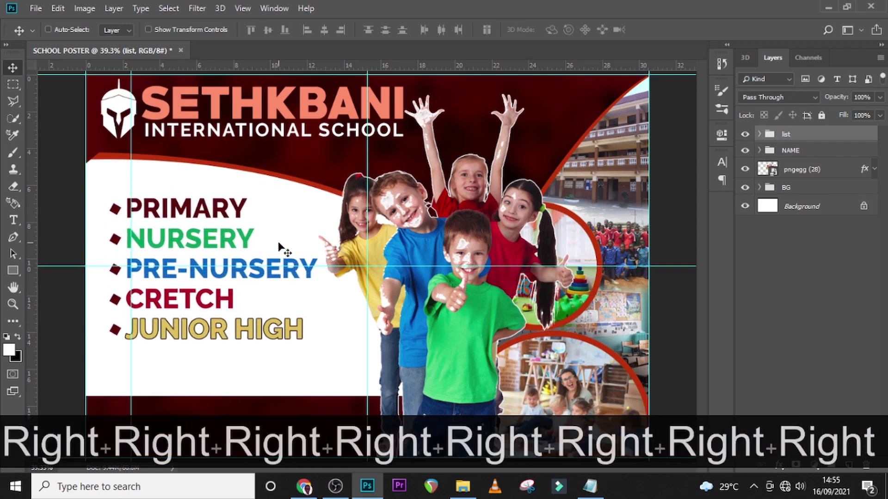
pyautogui.press('Right')
pyautogui.press('Right')
pyautogui.press('Right')
pyautogui.press('Right')
pyautogui.press('Right')
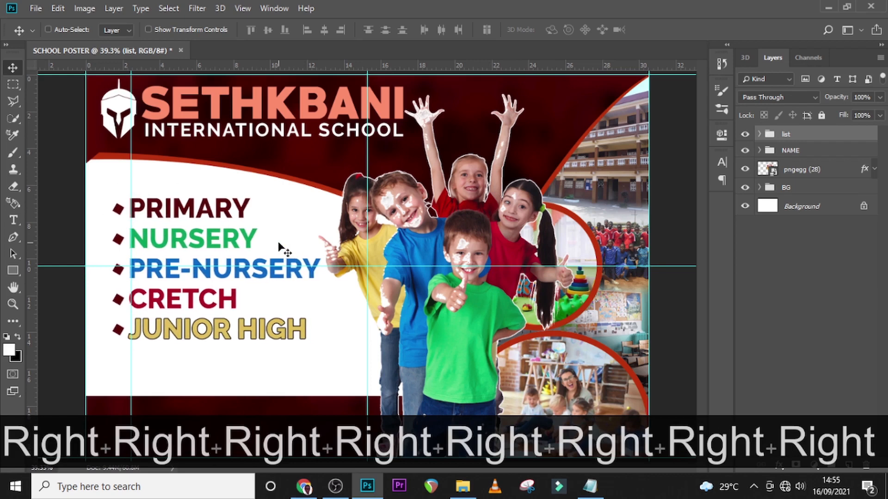
pyautogui.press('Right')
pyautogui.press('Right')
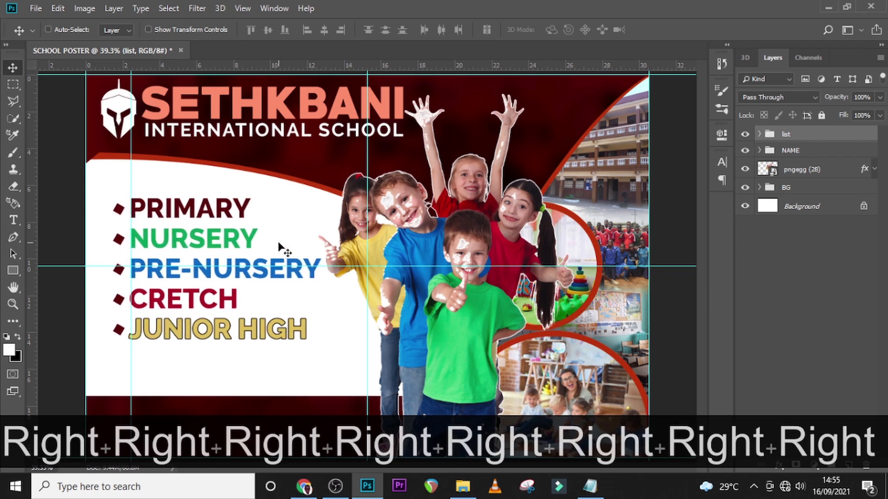
# Add the text line INTERGRITY AND LEARNING IS OUR HALLMARK, copied from 1.txt, below the class list.
pyautogui.press('t')
pyautogui.click(119, 363)
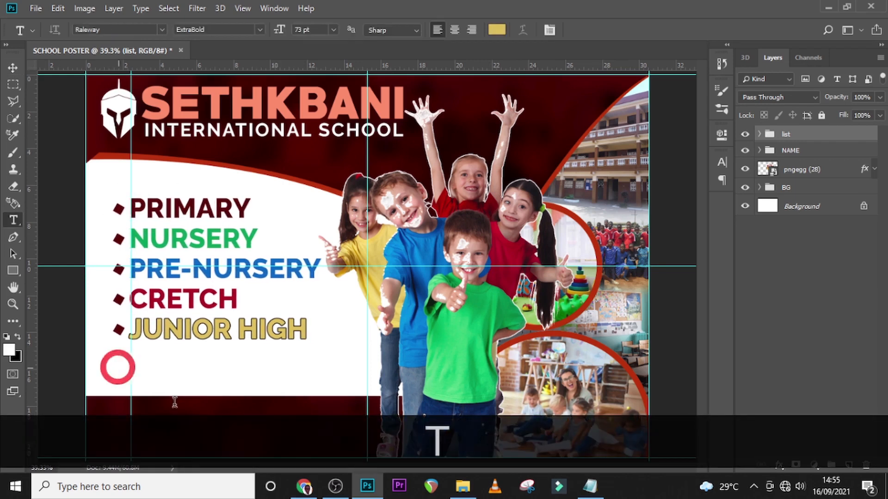
pyautogui.click(590, 486)
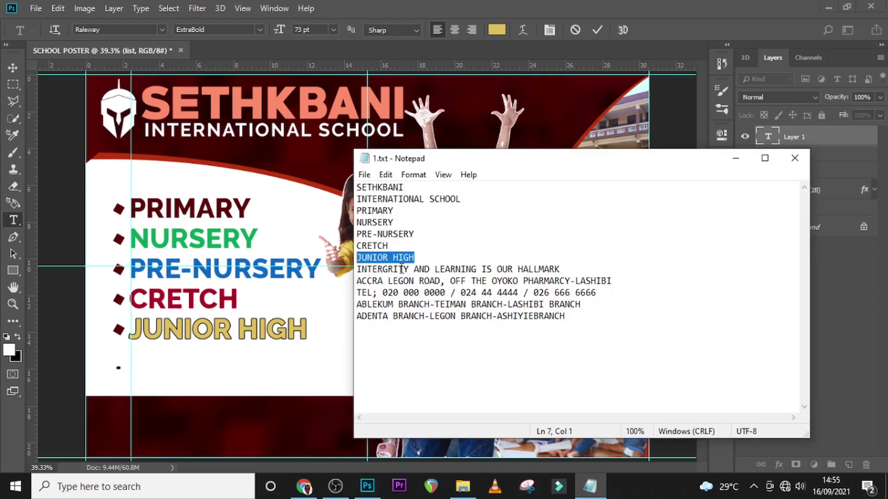
pyautogui.moveTo(584, 273); pyautogui.dragTo(330, 271)
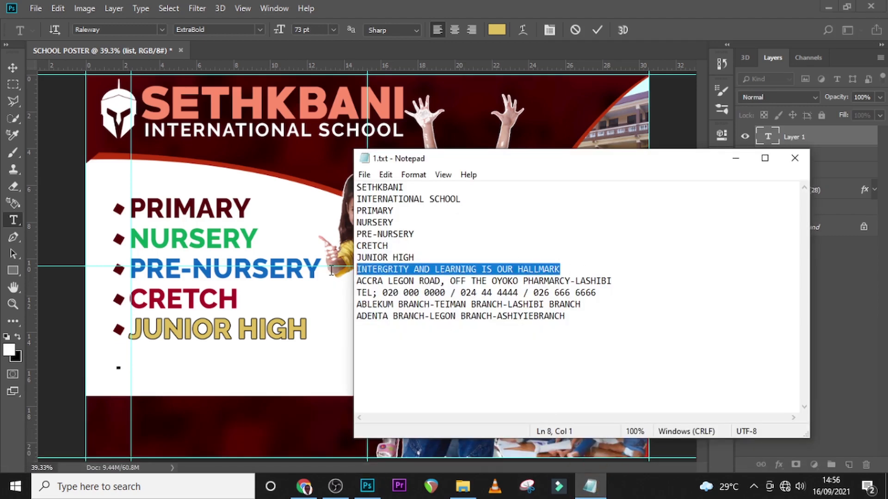
pyautogui.hotkey('ctrl', 'c')
pyautogui.hotkey('ctrl', 'c')
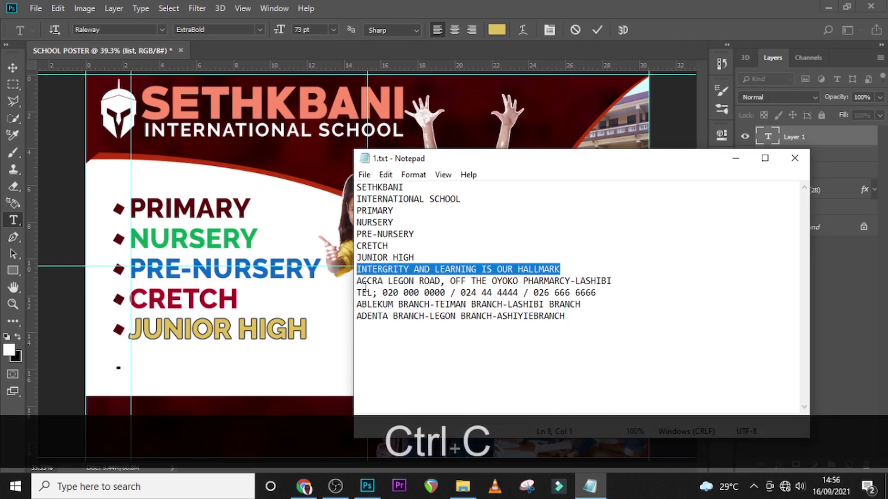
pyautogui.click(811, 118)
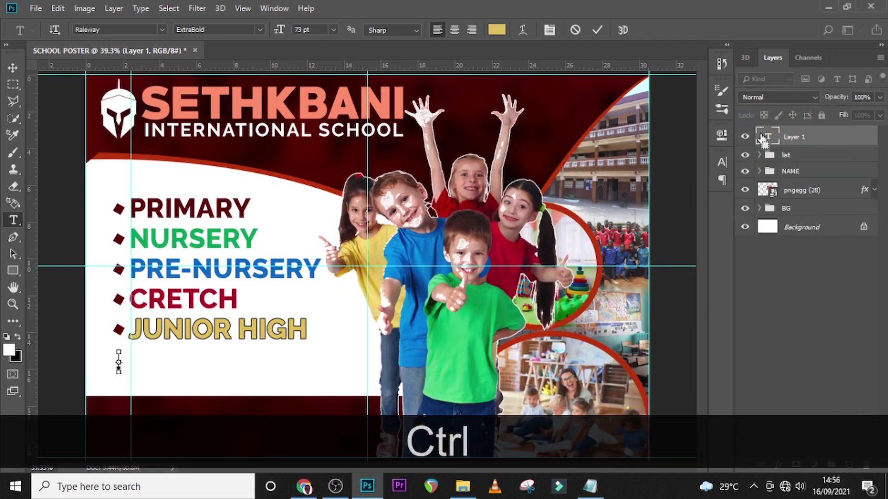
pyautogui.hotkey('ctrl', 'v')
pyautogui.click(761, 138)
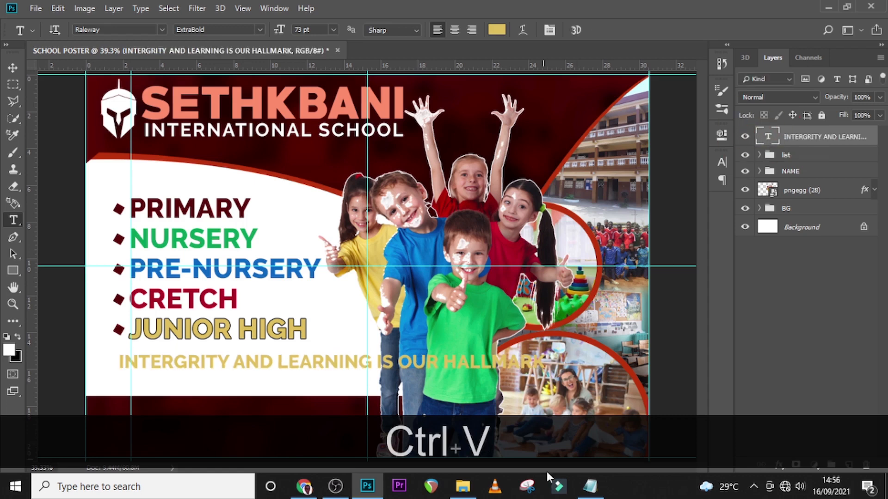
# Change the text colour of the motto line to black (000000).
pyautogui.click(590, 485)
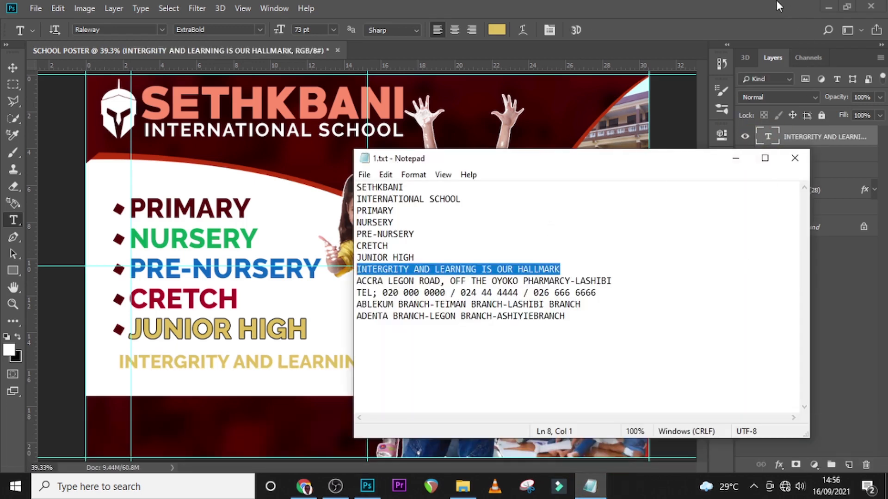
pyautogui.click(735, 158)
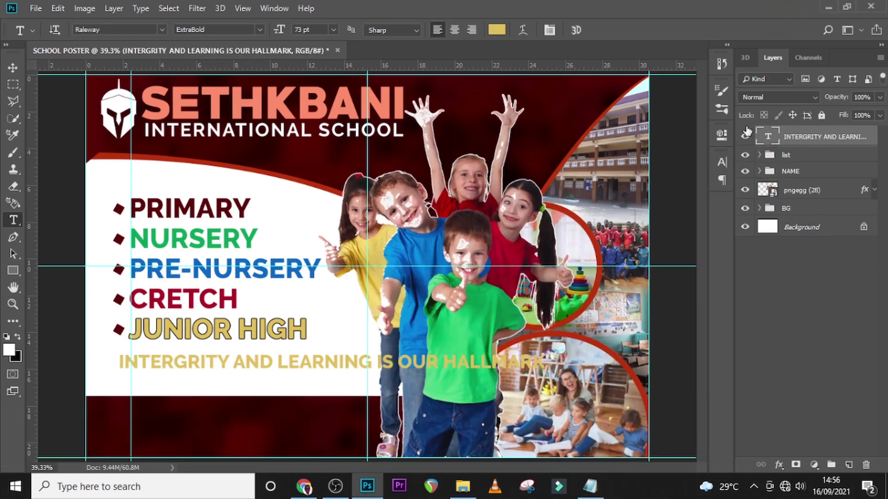
pyautogui.click(722, 162)
pyautogui.click(682, 242)
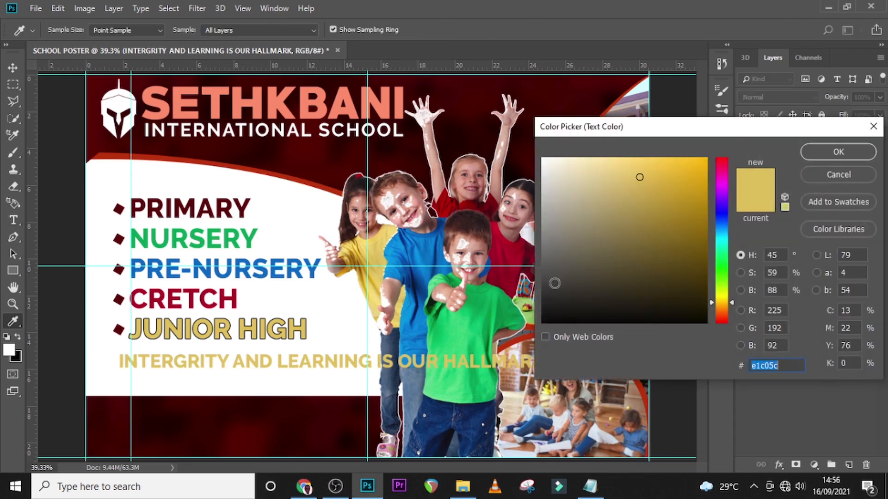
pyautogui.moveTo(544, 322); pyautogui.dragTo(521, 331)
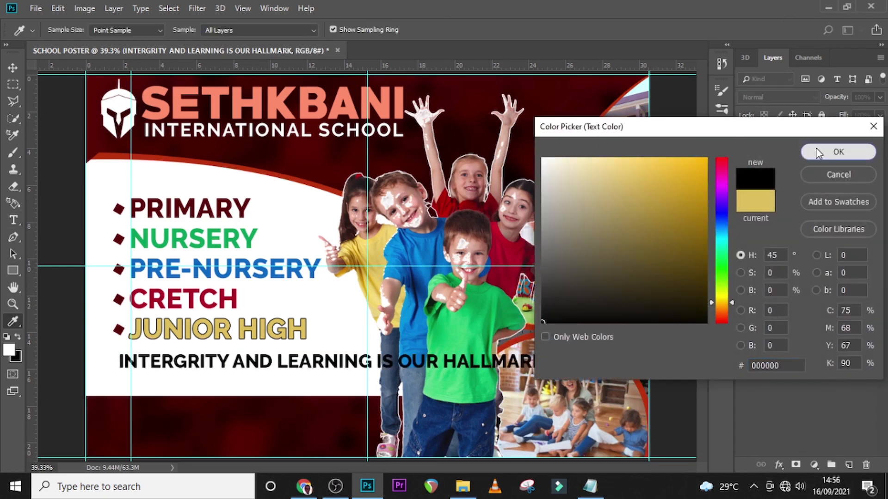
pyautogui.click(816, 149)
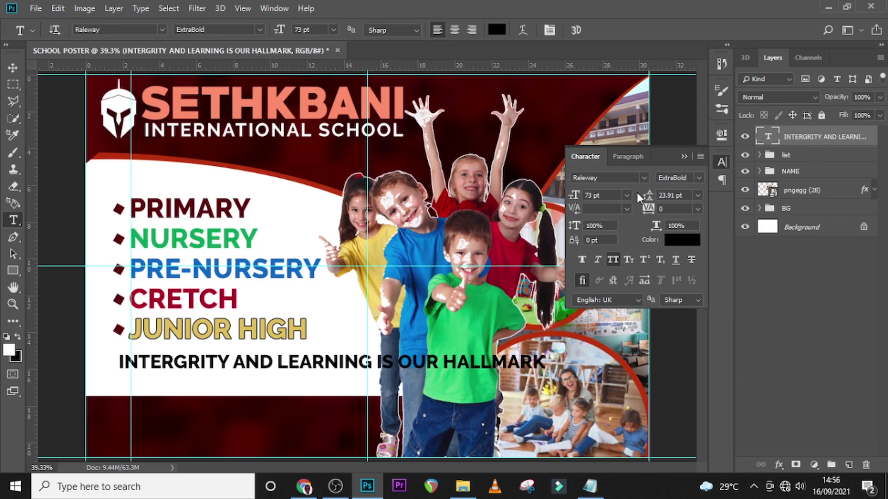
# Set the motto line's font size to 50 pt.
pyautogui.moveTo(608, 195); pyautogui.dragTo(554, 193)
pyautogui.write('50')
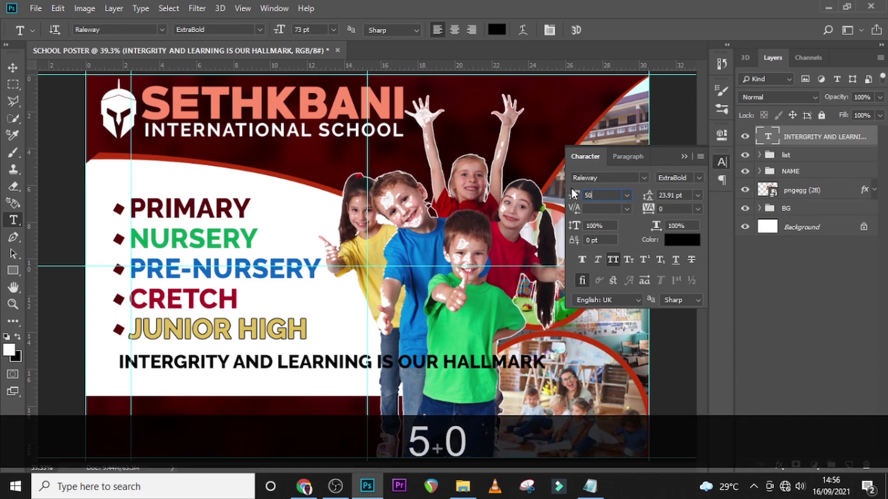
pyautogui.press('Return')
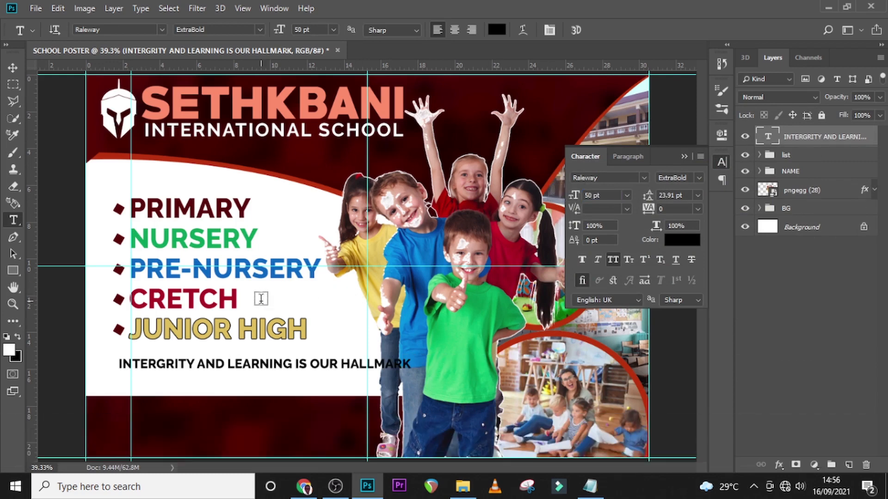
# Nudge the motto line left and slightly down within the white area below the class list.
pyautogui.hotkey('shift', 'Left')
pyautogui.press('Left')
pyautogui.press('Left')
pyautogui.press('v')
pyautogui.press('Left')
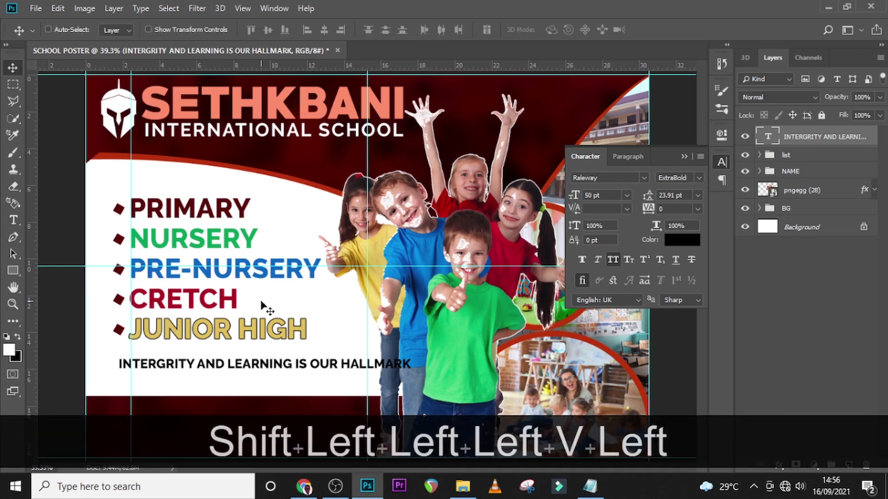
pyautogui.press('Left')
pyautogui.press('Left')
pyautogui.press('Left')
pyautogui.hotkey('shift', 'Left')
pyautogui.hotkey('shift', 'Left')
pyautogui.hotkey('shift', 'Left')
pyautogui.hotkey('shift', 'Left')
pyautogui.hotkey('shift', 'Left')
pyautogui.hotkey('shift', 'Left')
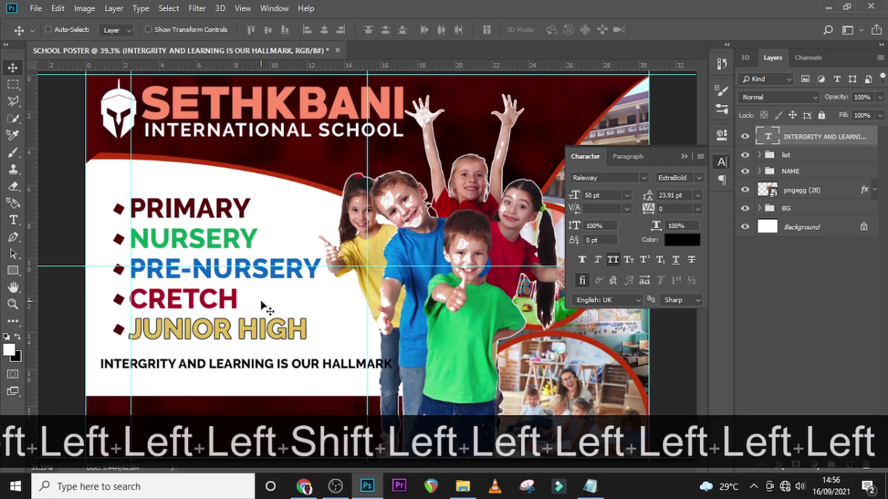
pyautogui.hotkey('shift', 'Left')
pyautogui.hotkey('shift', 'Left')
pyautogui.press('Down')
pyautogui.press('Down')
pyautogui.press('Down')
pyautogui.press('Down')
pyautogui.press('Down')
pyautogui.press('Down')
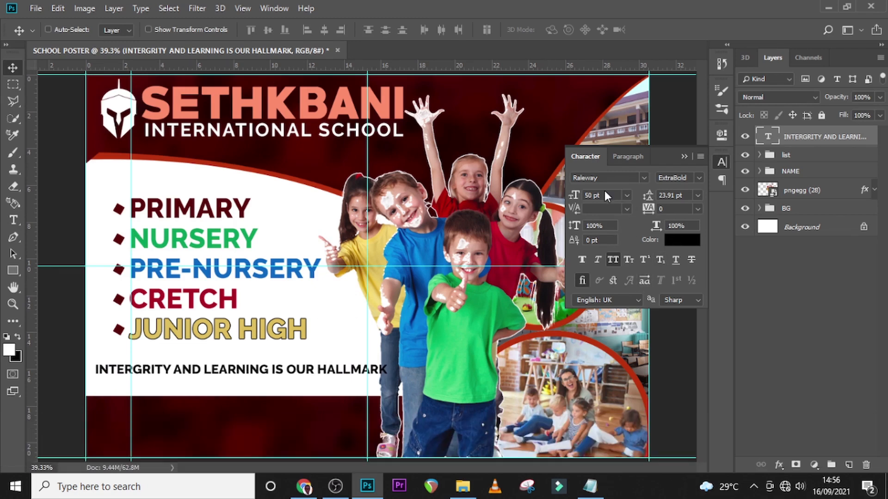
# Reduce the motto line's font size to 43 pt.
pyautogui.click(603, 192)
pyautogui.write('43')
pyautogui.press('Return')
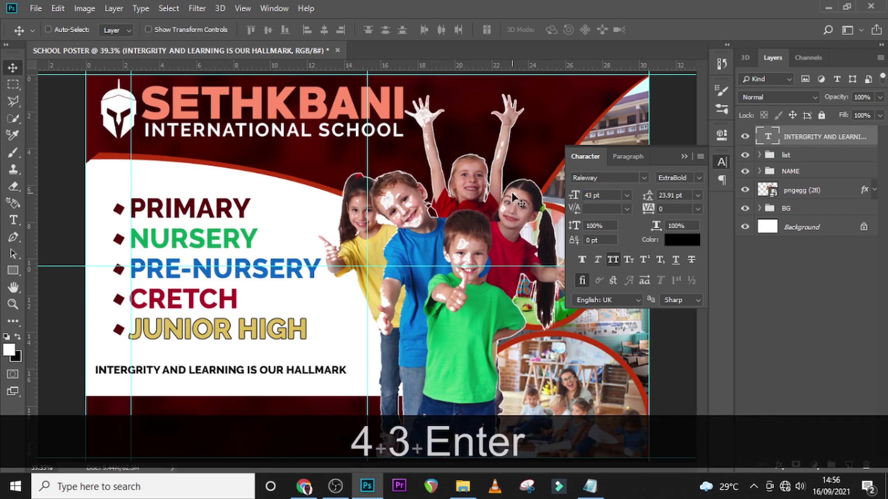
# Nudge the motto line slightly to the right, away from the poster's left edge.
pyautogui.press('Right')
pyautogui.press('Right')
pyautogui.press('Right')
pyautogui.press('Right')
pyautogui.press('Right')
pyautogui.press('Right')
pyautogui.press('Right')
pyautogui.press('Right')
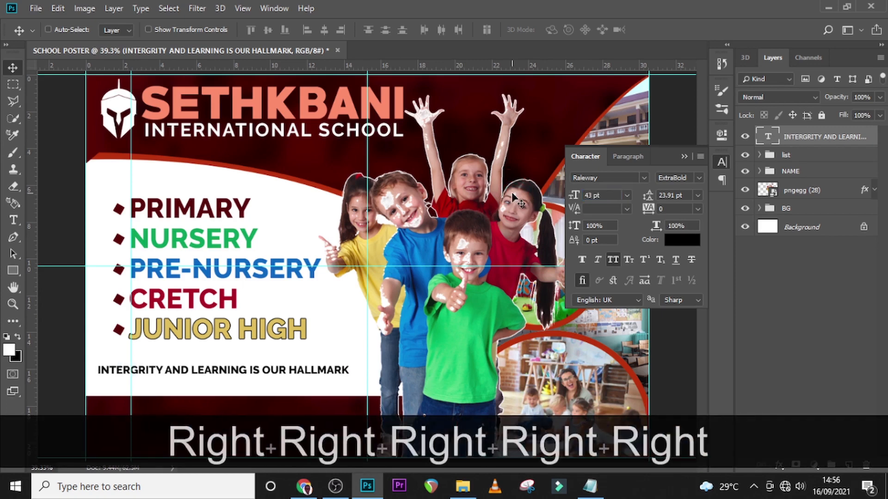
pyautogui.press('Right')
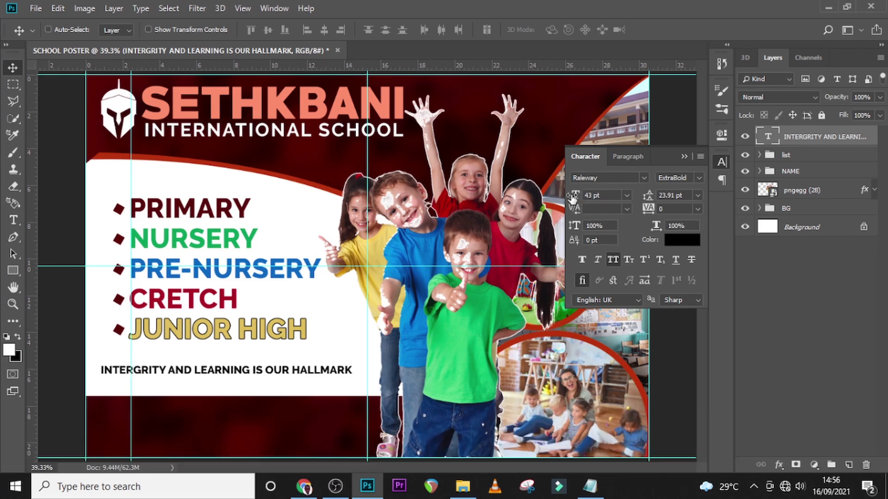
# Set the motto's font size to 47 pt and nudge the line slightly left and up to fit the white area.
pyautogui.moveTo(573, 197); pyautogui.dragTo(574, 195)
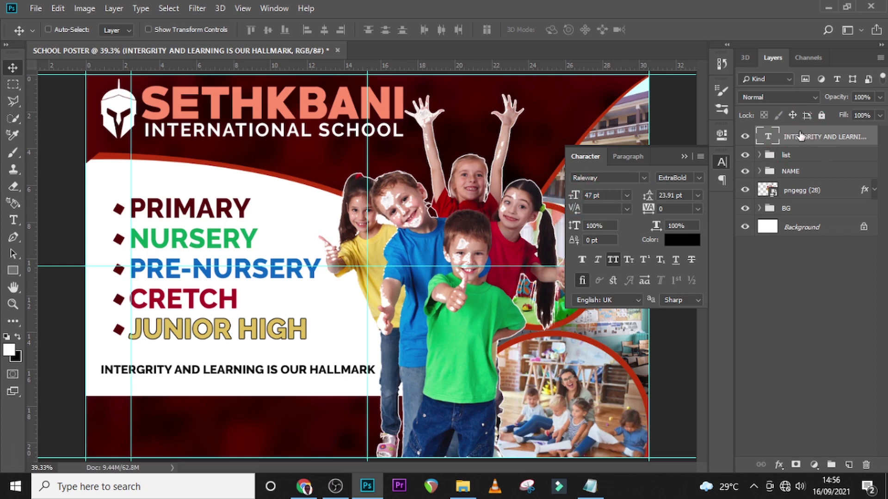
pyautogui.press('Left')
pyautogui.press('Left')
pyautogui.press('Left')
pyautogui.press('Left')
pyautogui.press('Down')
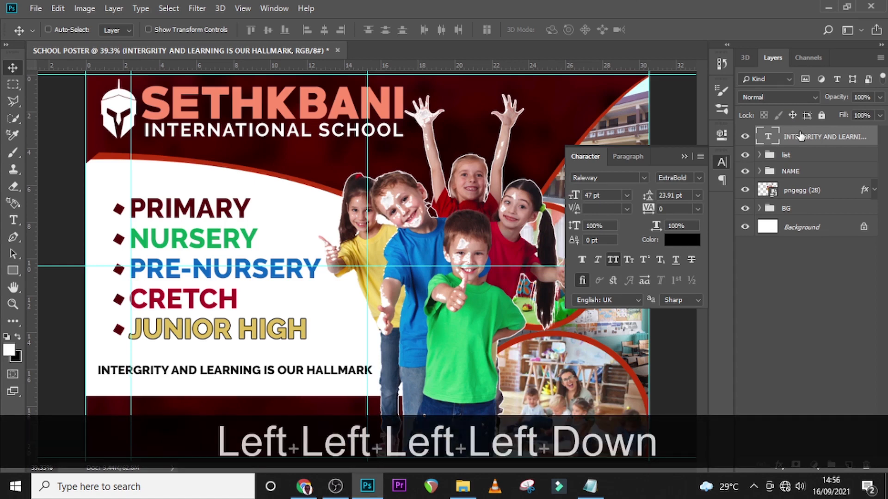
pyautogui.press('Up')
pyautogui.press('Up')
pyautogui.press('Up')
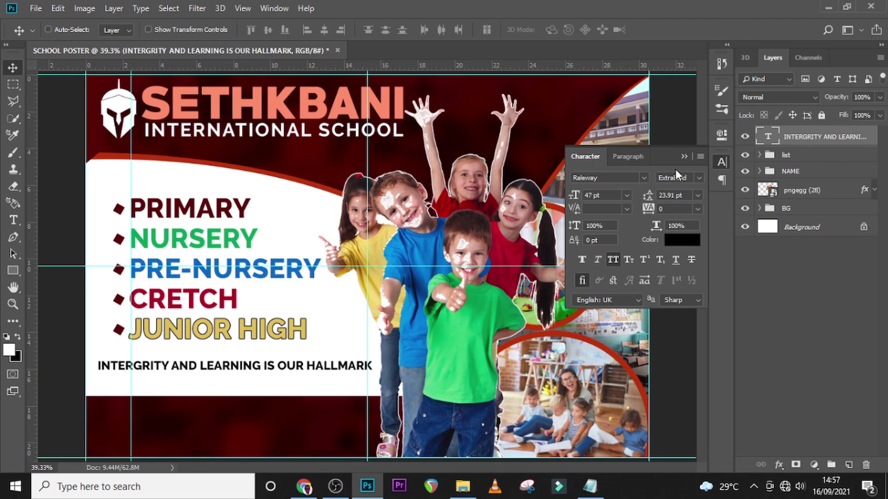
pyautogui.click(684, 157)
# Add a new text line in the dark red footer containing the school's address copied from 1.txt.
pyautogui.press('t')
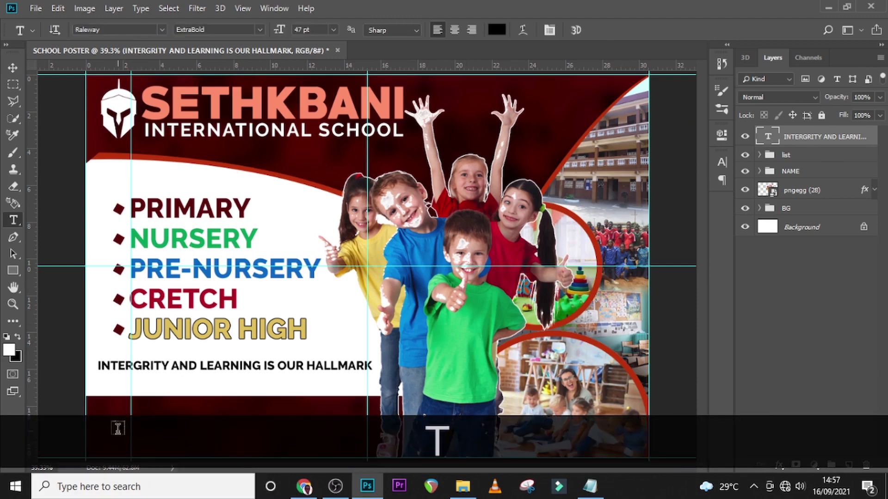
pyautogui.click(120, 413)
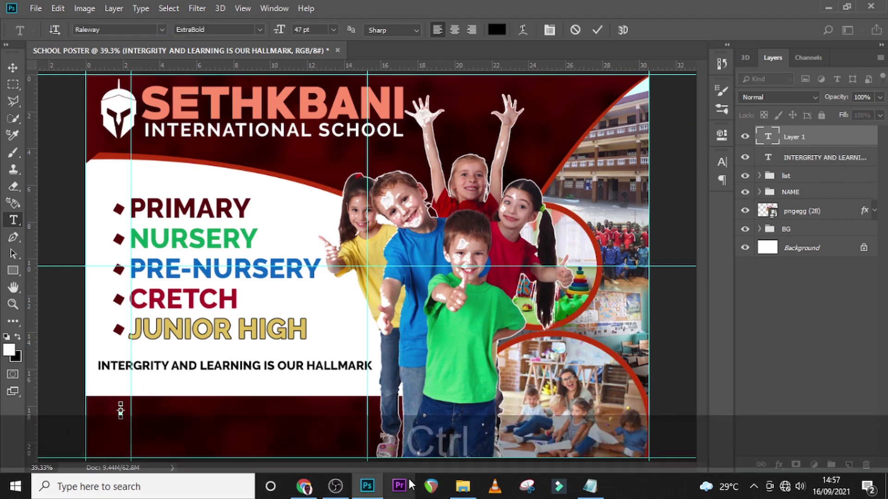
pyautogui.hotkey('ctrl', '=')
pyautogui.scroll(-3, 370, 369)
pyautogui.scroll(-1, 336, 355)
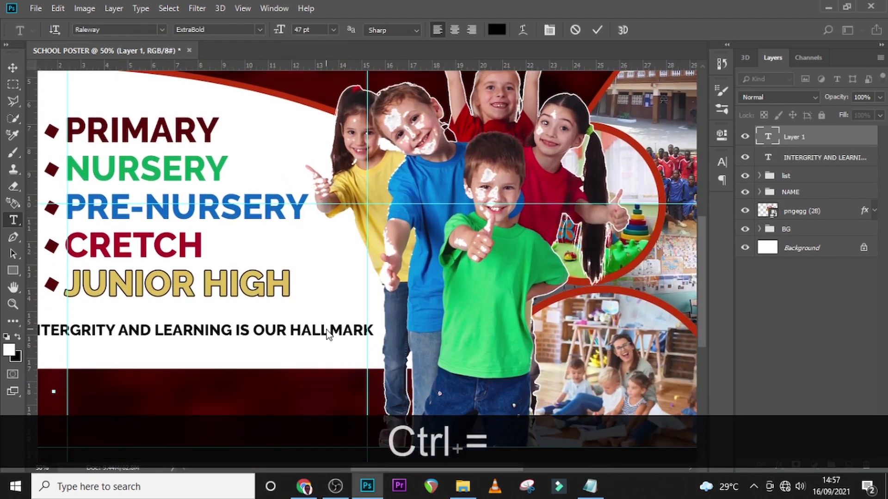
pyautogui.click(590, 486)
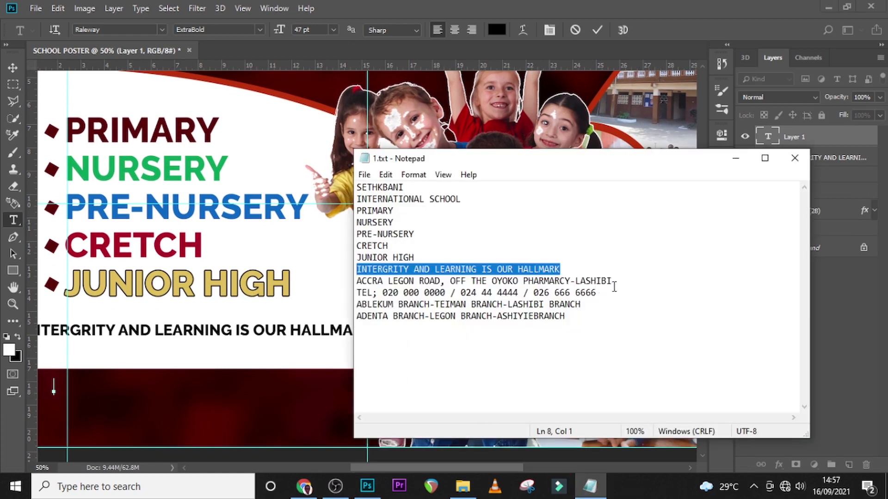
pyautogui.moveTo(613, 281); pyautogui.dragTo(343, 281)
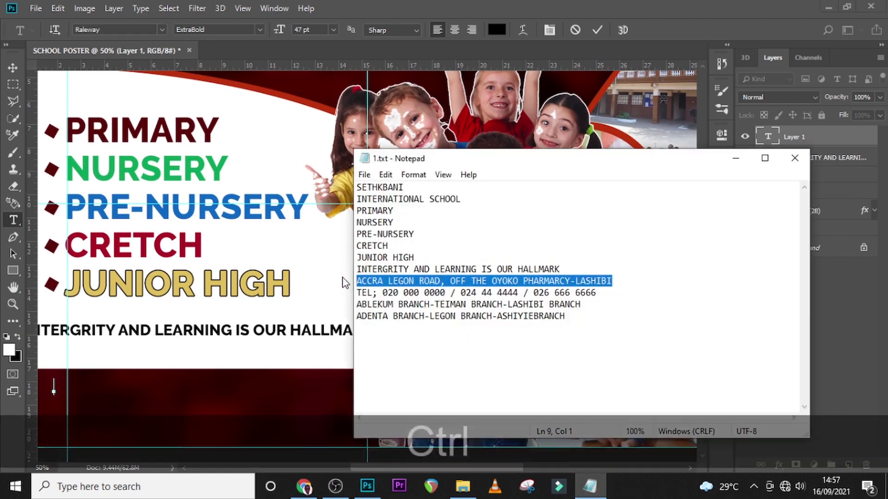
pyautogui.hotkey('ctrl', 'c')
pyautogui.click(80, 382)
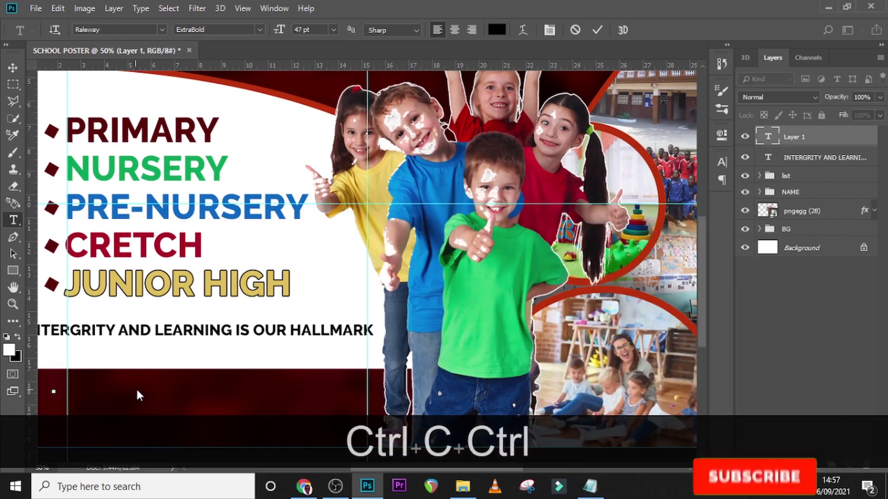
pyautogui.hotkey('ctrl', 'v')
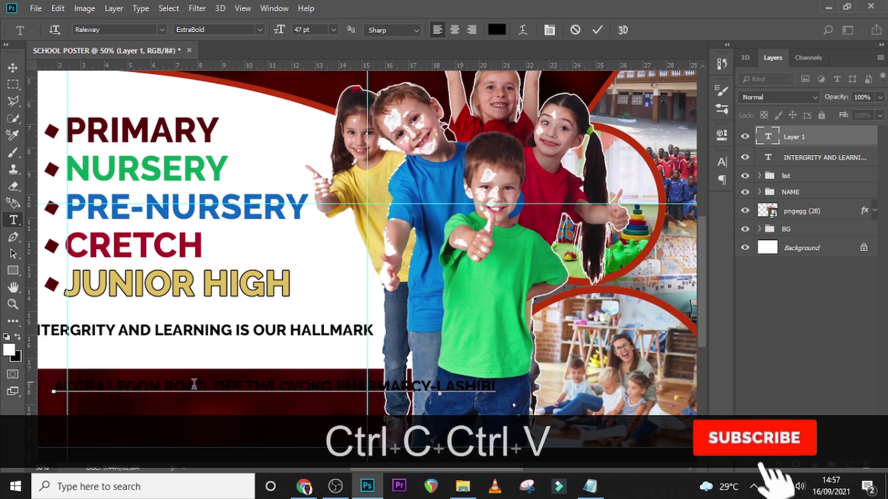
# Commit the address line and change its text colour to white (ffffff).
pyautogui.click(771, 135)
pyautogui.click(722, 162)
pyautogui.click(681, 239)
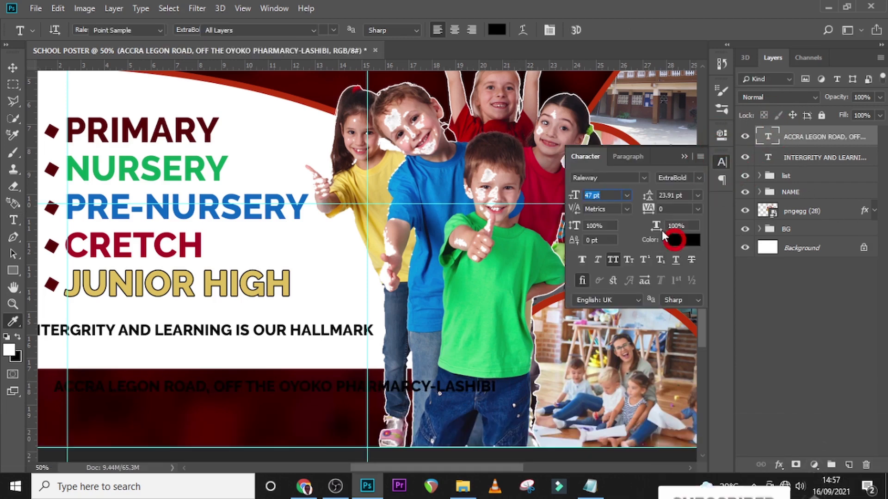
pyautogui.write('ffffff')
pyautogui.click(854, 152)
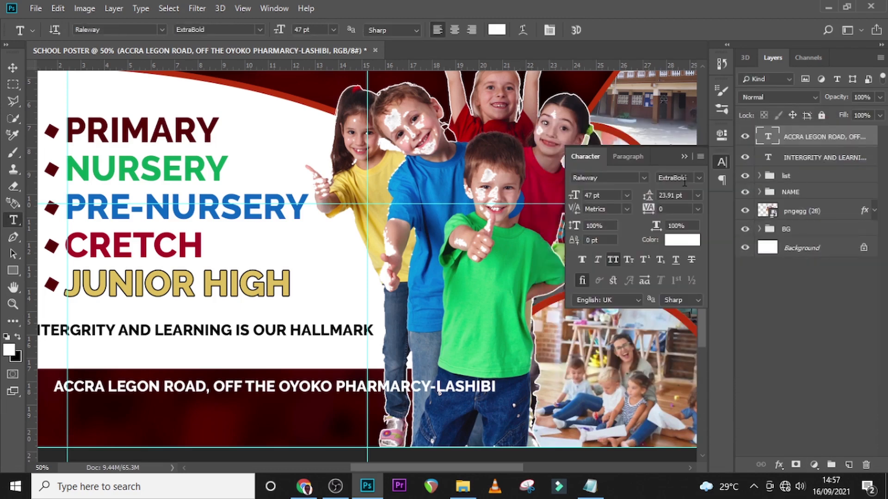
# Set the address line's font size to 33 pt and its tracking to 60.
pyautogui.click(596, 195)
pyautogui.write('33')
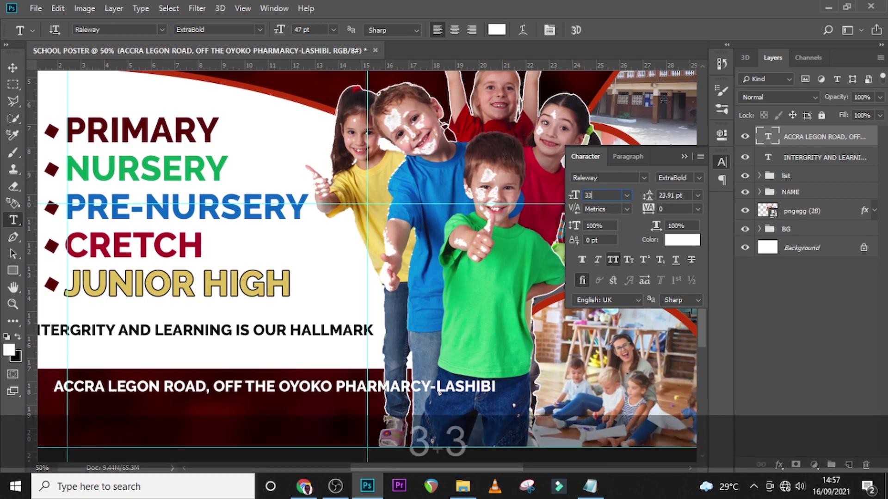
pyautogui.press('Return')
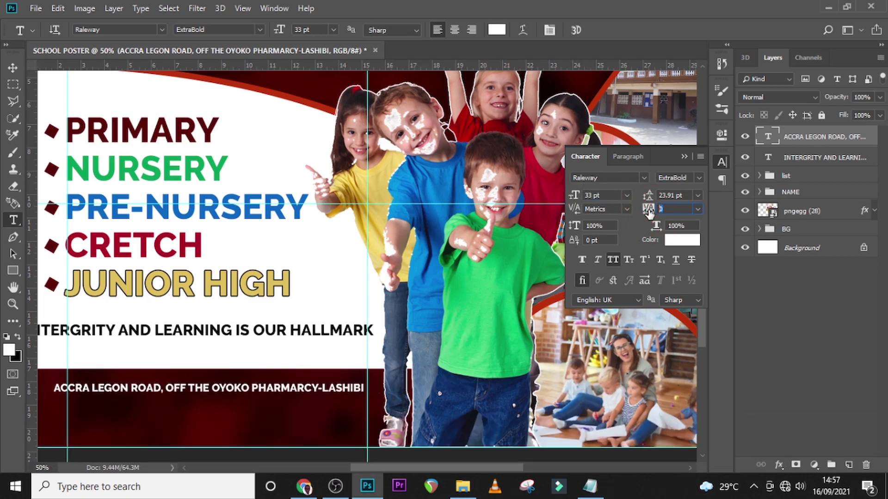
pyautogui.write('60')
pyautogui.press('Return')
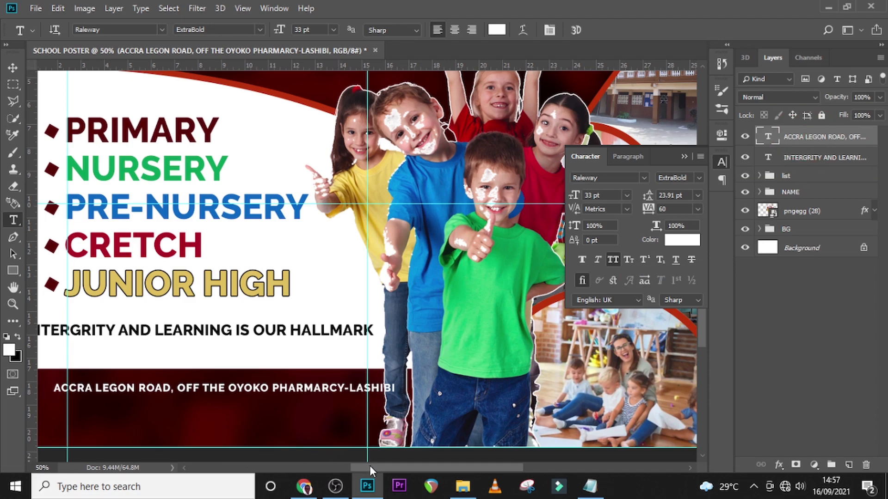
# Nudge the address line left until its start lines up with the start of the motto above.
pyautogui.moveTo(370, 465); pyautogui.dragTo(332, 468)
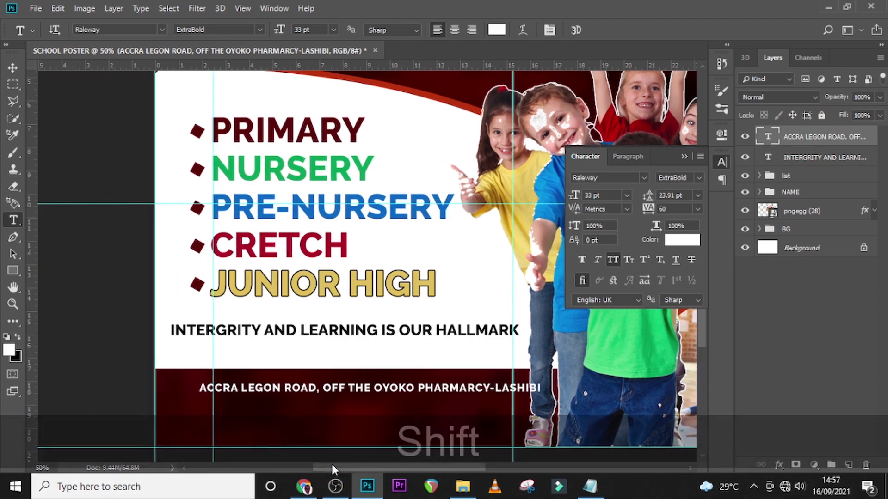
pyautogui.hotkey('shift', 'Left')
pyautogui.hotkey('shift', 'Left')
pyautogui.hotkey('shift', 'Left')
pyautogui.hotkey('shift', 'Left')
pyautogui.press('v')
pyautogui.hotkey('shift', 'Left')
pyautogui.hotkey('shift', 'Left')
pyautogui.hotkey('shift', 'Left')
pyautogui.hotkey('shift', 'Left')
pyautogui.hotkey('shift', 'Left')
pyautogui.hotkey('shift', 'Left')
pyautogui.hotkey('shift', 'Left')
pyautogui.hotkey('shift', 'Left')
pyautogui.hotkey('shift', 'Left')
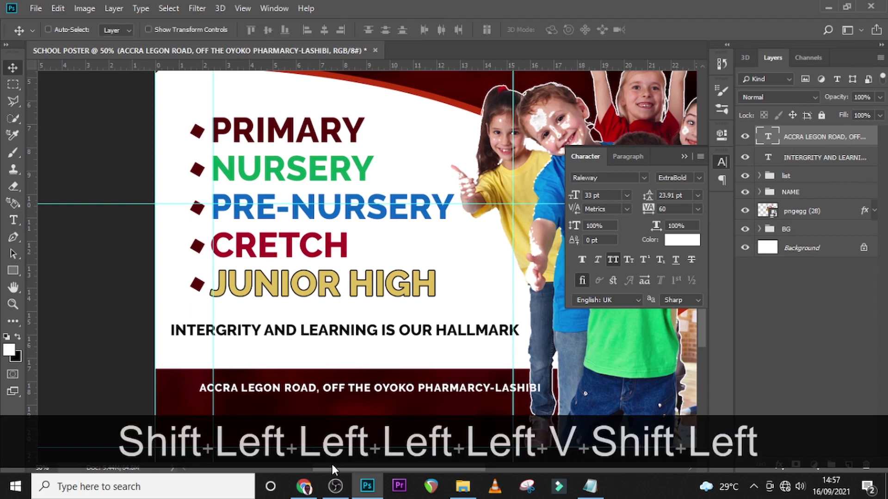
pyautogui.hotkey('shift', 'Left')
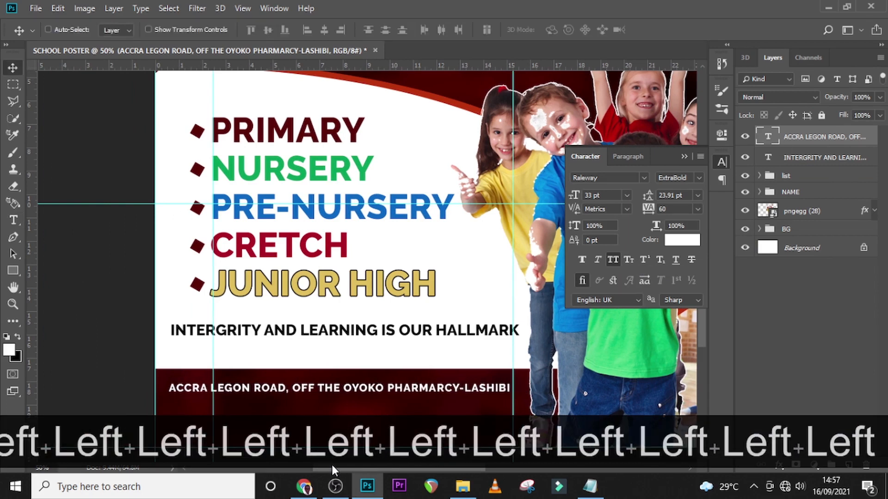
# Duplicate the address text layer and move the copy down to form a second line just below the original.
pyautogui.hotkey('ctrl', 'j')
pyautogui.hotkey('shift', 'Down')
pyautogui.hotkey('shift', 'Down')
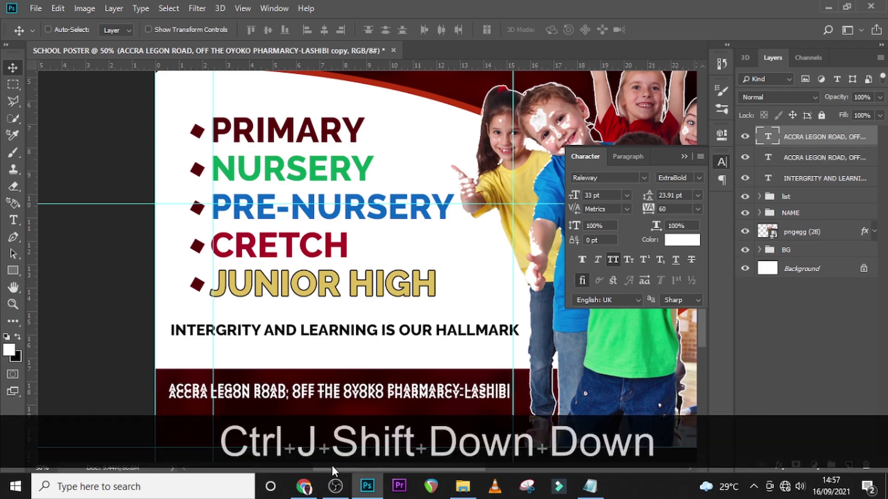
pyautogui.hotkey('shift', 'Down')
pyautogui.hotkey('shift', 'Down')
pyautogui.hotkey('shift', 'Down')
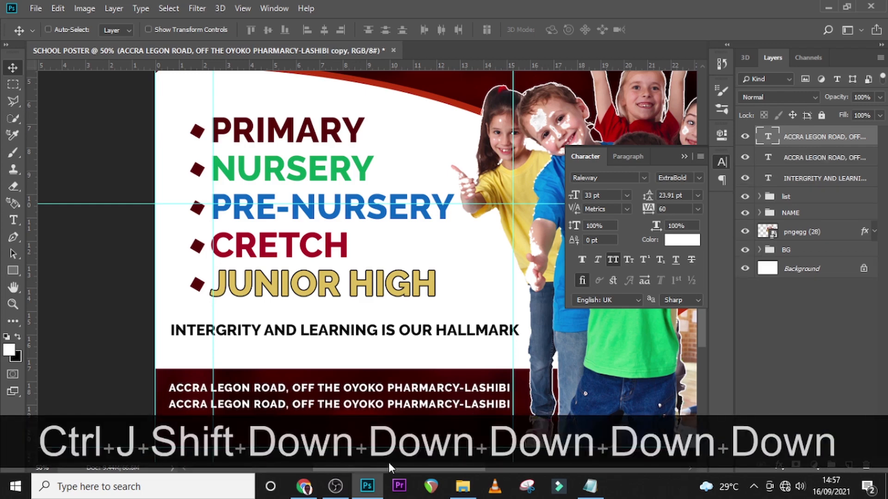
pyautogui.press('Up')
pyautogui.press('Up')
pyautogui.press('Up')
pyautogui.press('Up')
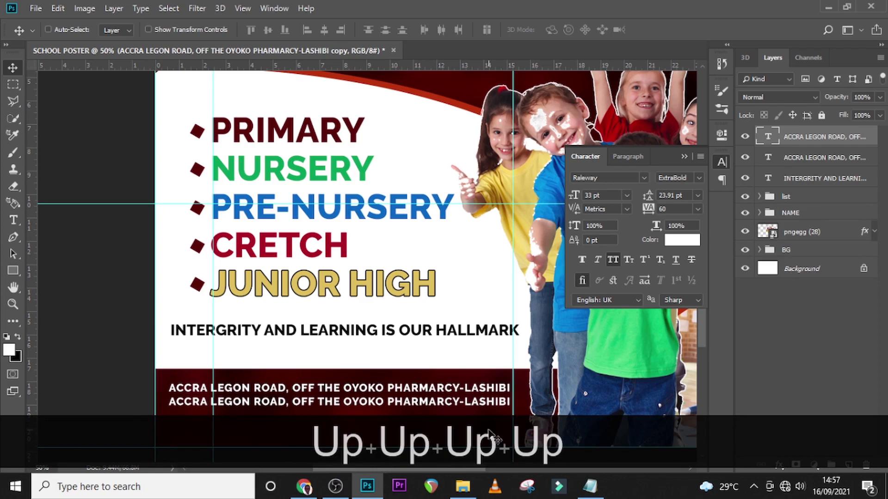
pyautogui.scroll(-5, 492, 434)
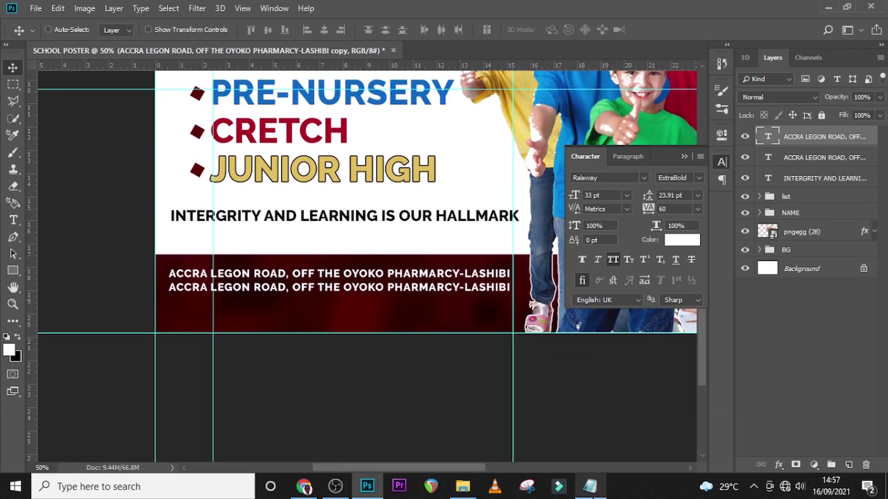
# Replace the duplicated address line's text with the telephone line copied from 1.txt in Notepad.
pyautogui.click(589, 486)
pyautogui.moveTo(596, 293); pyautogui.dragTo(357, 293)
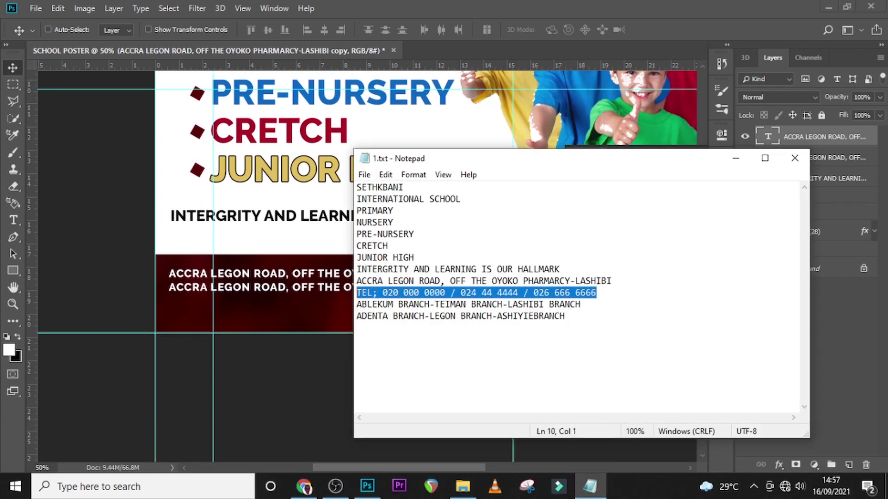
pyautogui.hotkey('ctrl', 'c')
pyautogui.click(811, 130)
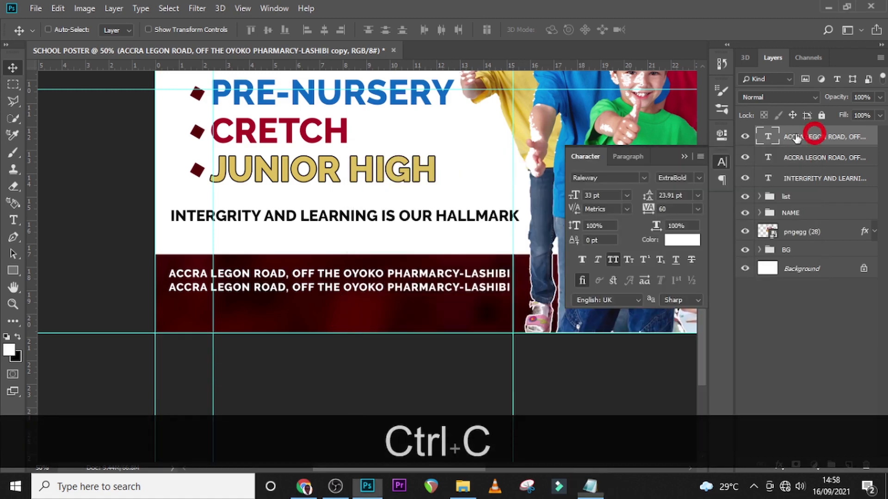
pyautogui.doubleClick(772, 138)
pyautogui.hotkey('ctrl', 'v')
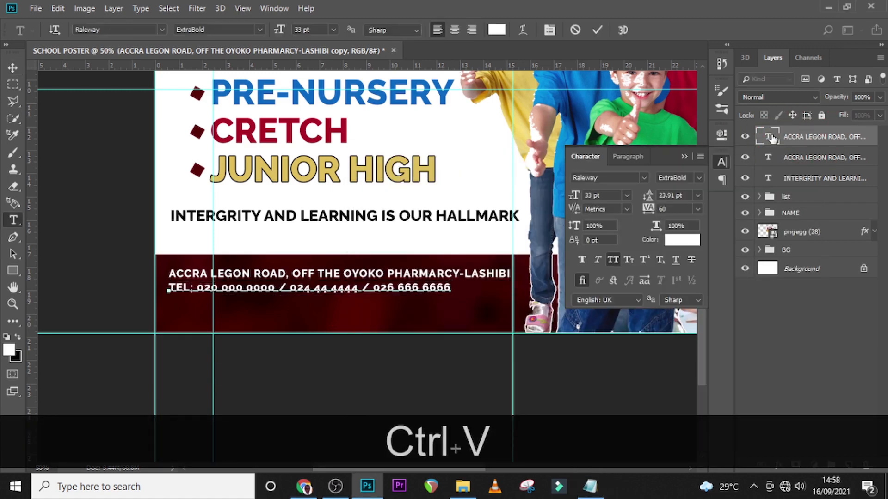
# Format the telephone line in Helvetica Bold at 35 pt with faux bold turned on.
pyautogui.click(645, 178)
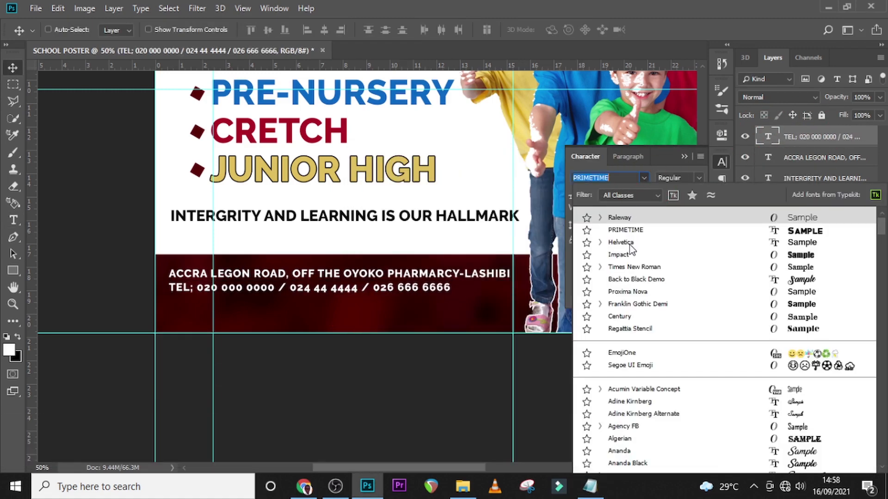
pyautogui.click(629, 244)
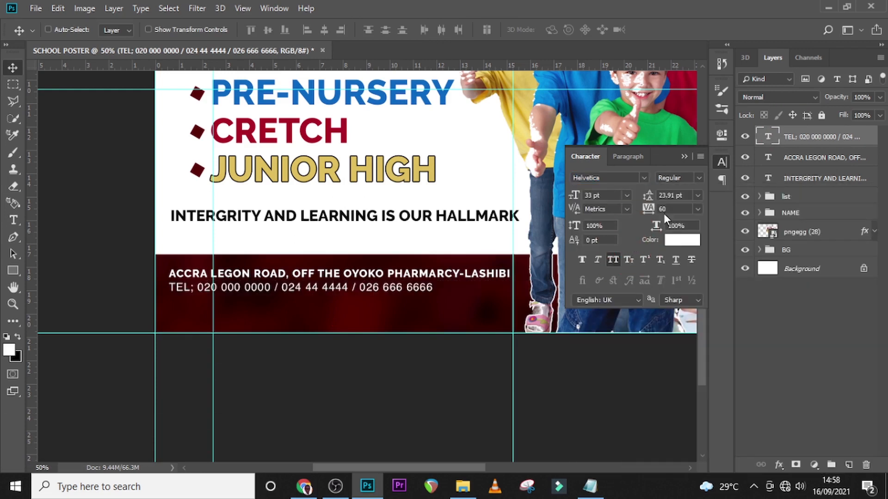
pyautogui.click(696, 178)
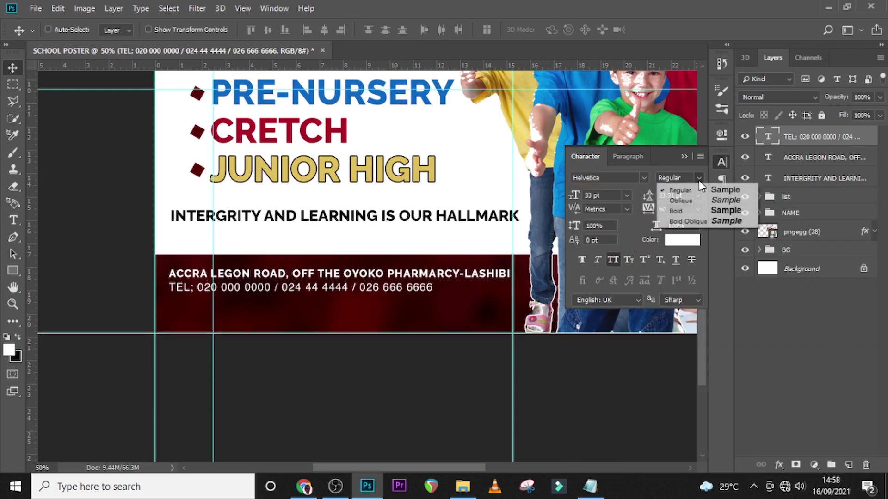
pyautogui.click(693, 211)
pyautogui.click(614, 192)
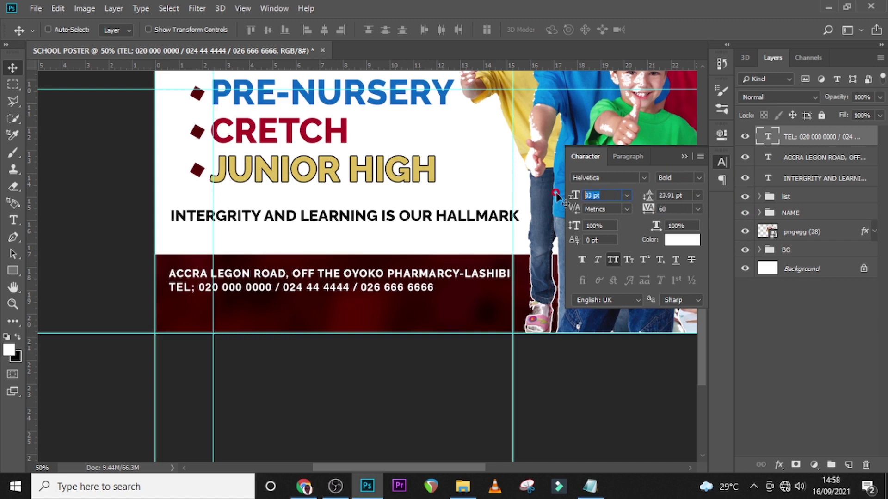
pyautogui.write('35')
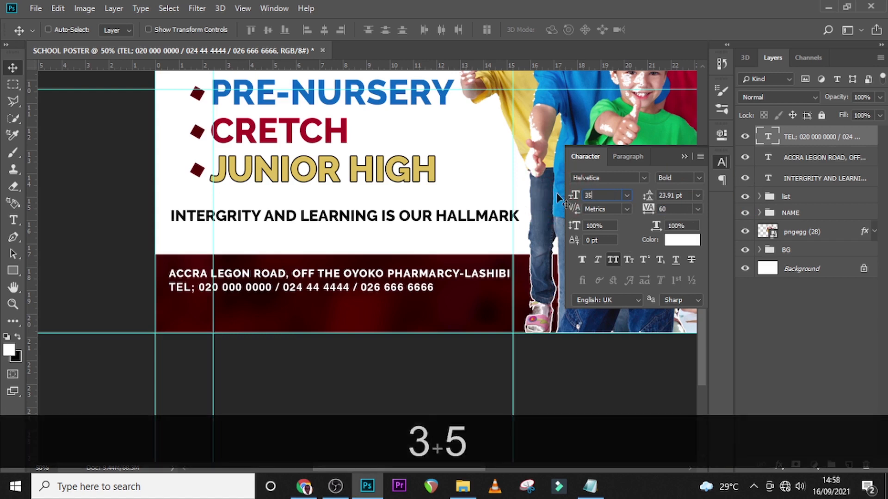
pyautogui.press('Return')
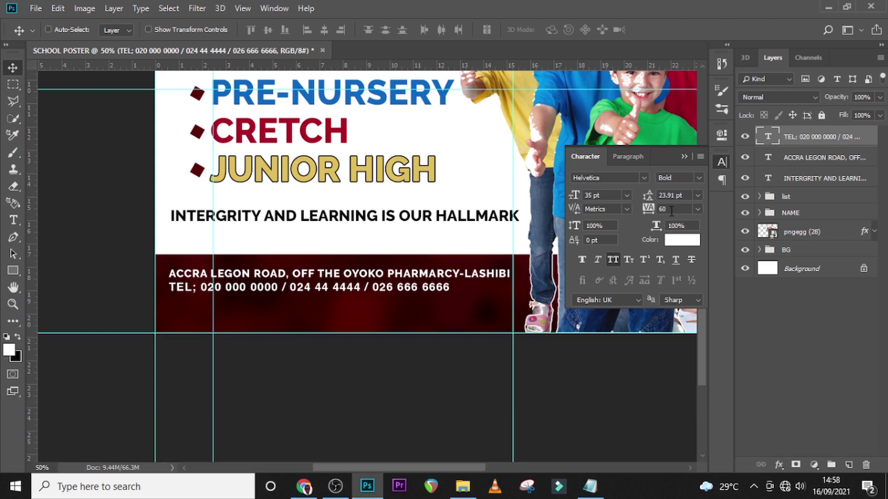
pyautogui.click(579, 260)
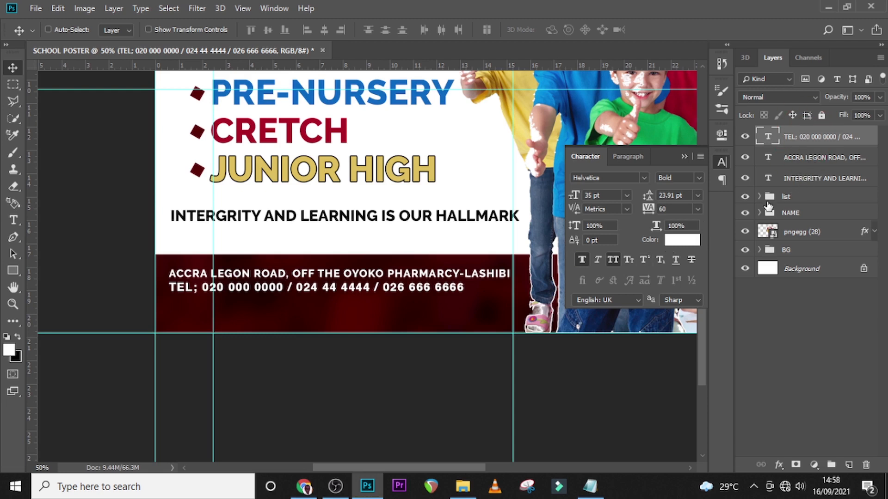
# Duplicate the telephone text layer and move the copy down to form a third footer line.
pyautogui.hotkey('ctrl', 'j')
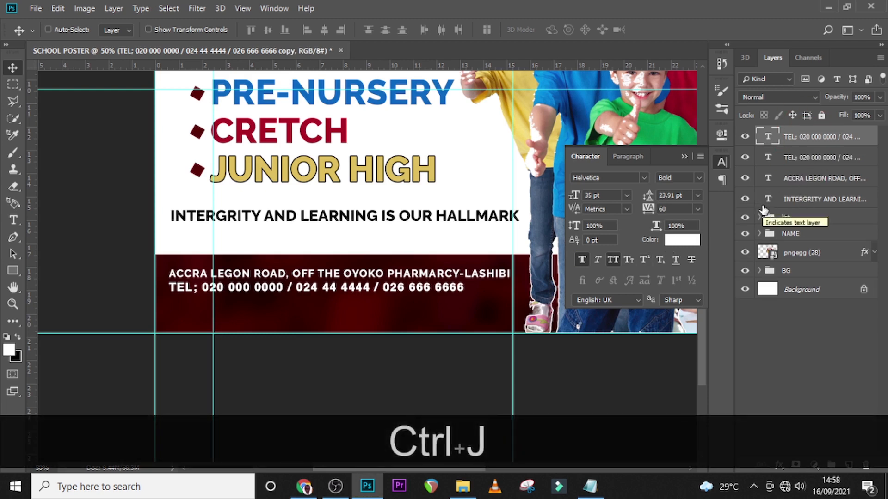
pyautogui.hotkey('shift', 'Down')
pyautogui.hotkey('shift', 'Down')
pyautogui.hotkey('shift', 'Down')
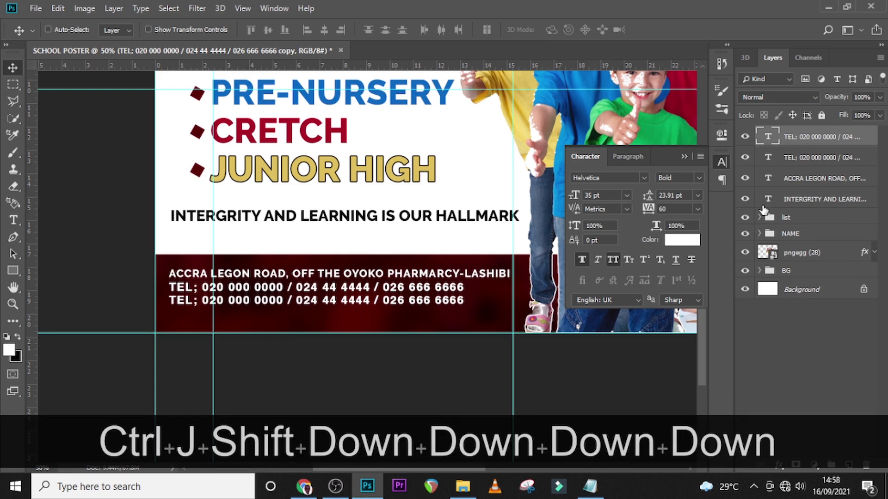
pyautogui.press('Down')
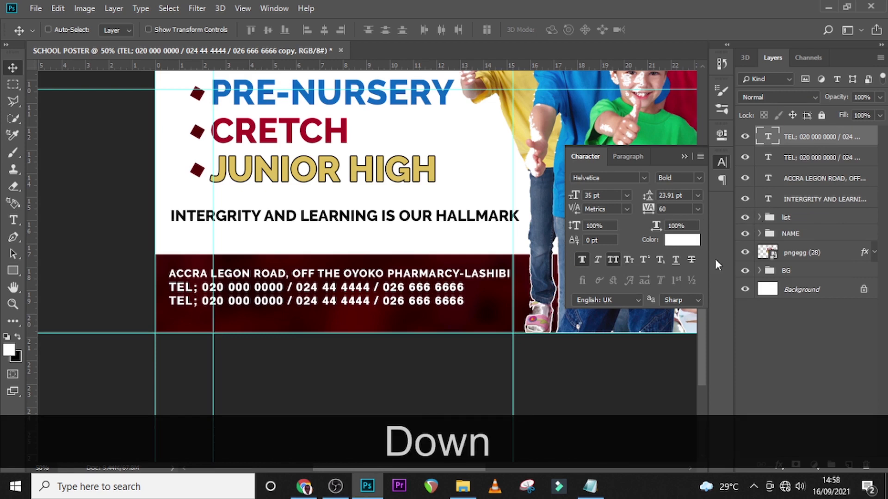
# Replace the third footer line's text with the two lines of branch names copied from 1.txt in Notepad.
pyautogui.click(594, 483)
pyautogui.moveTo(565, 316); pyautogui.dragTo(356, 304)
pyautogui.hotkey('ctrl', 'c')
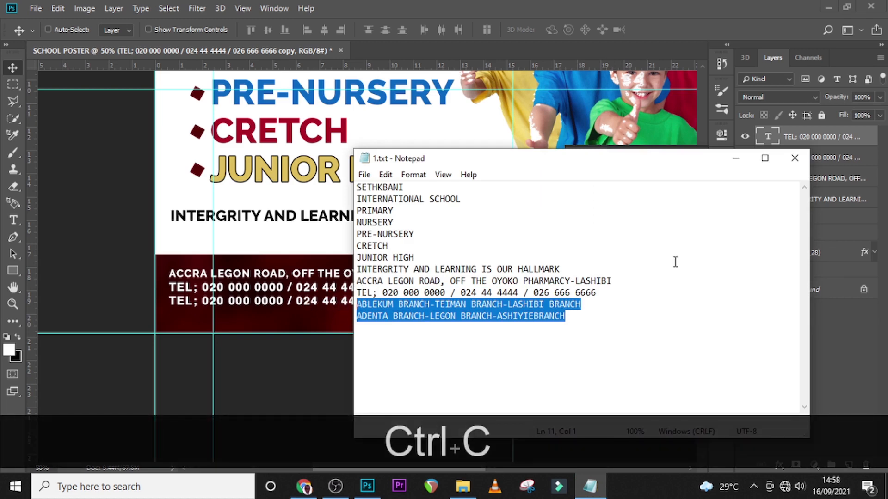
pyautogui.click(724, 37)
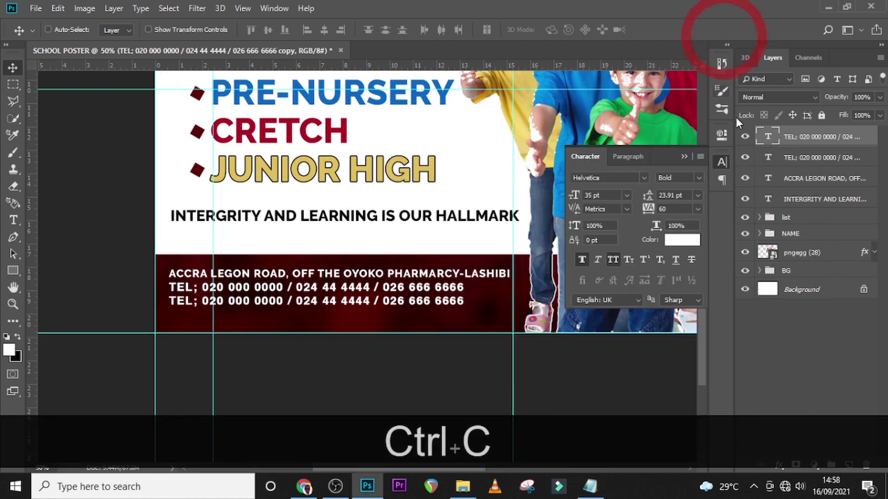
pyautogui.doubleClick(769, 135)
pyautogui.hotkey('ctrl', 'v')
pyautogui.click(770, 136)
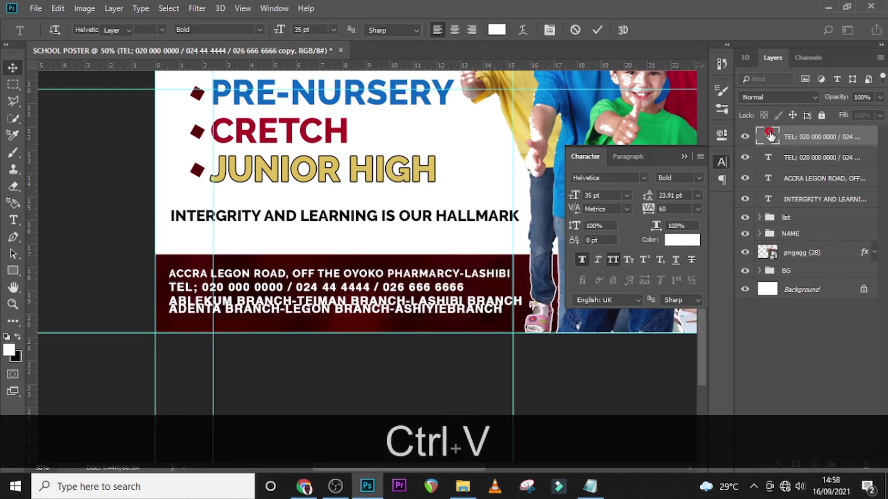
# Change the branch lines' font to Raleway and set their size to 33 pt.
pyautogui.click(642, 177)
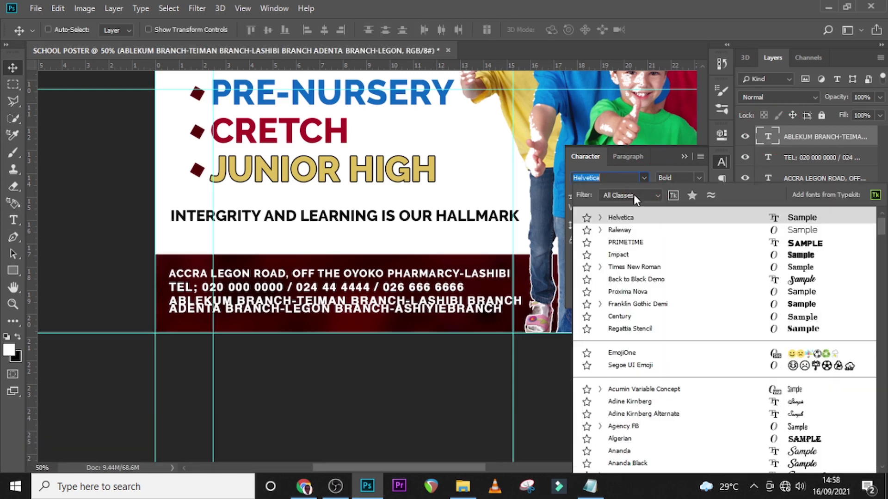
pyautogui.click(622, 232)
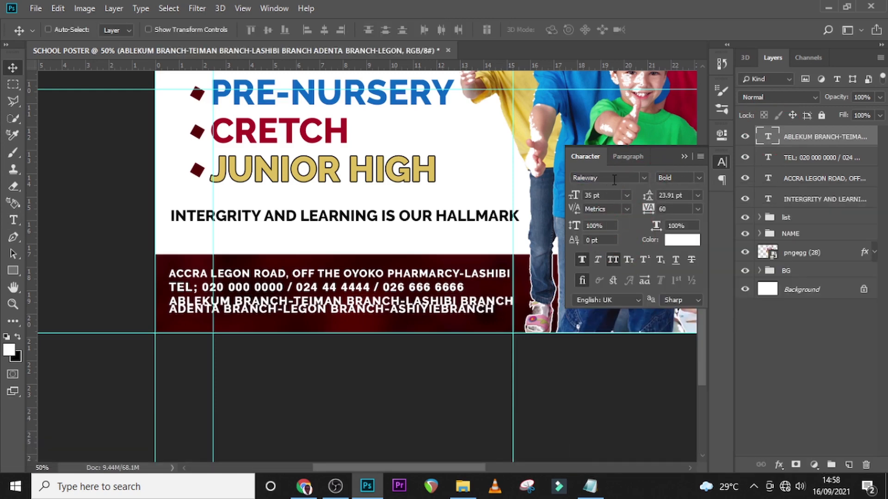
pyautogui.click(605, 197)
pyautogui.write('33')
pyautogui.press('Return')
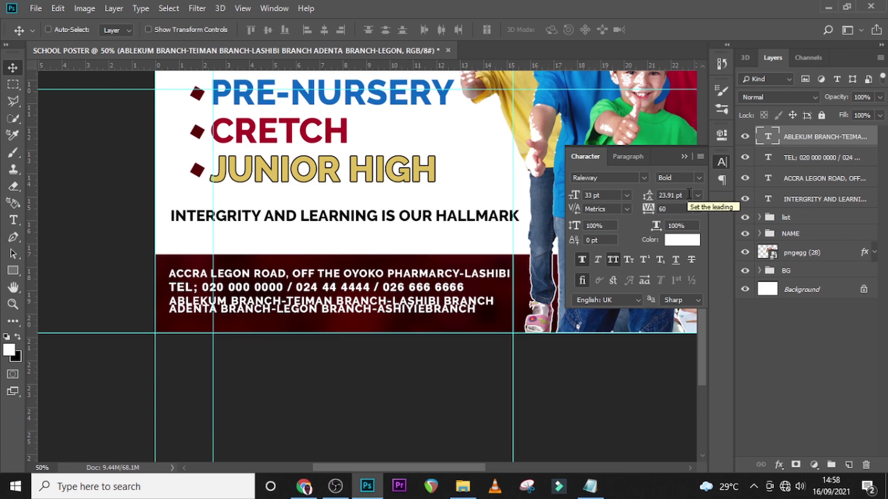
# Set the branch lines' leading to 38.57 pt and turn off their faux bold.
pyautogui.click(667, 195)
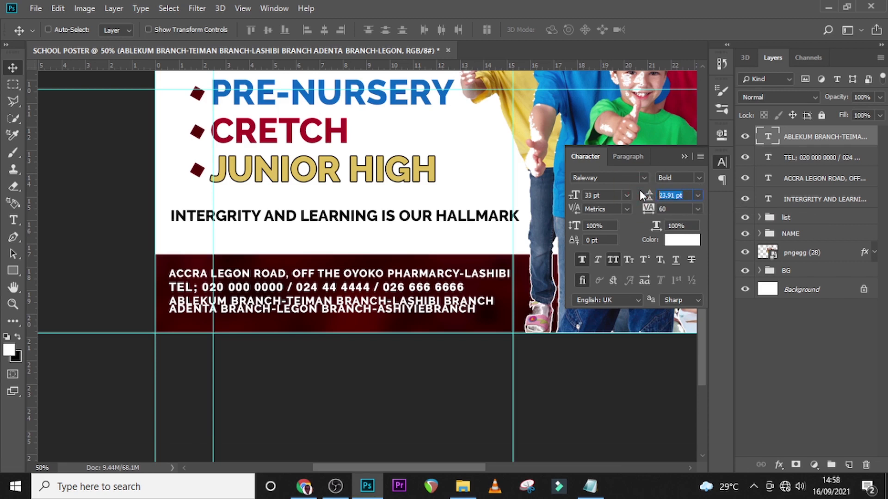
pyautogui.write('38.')
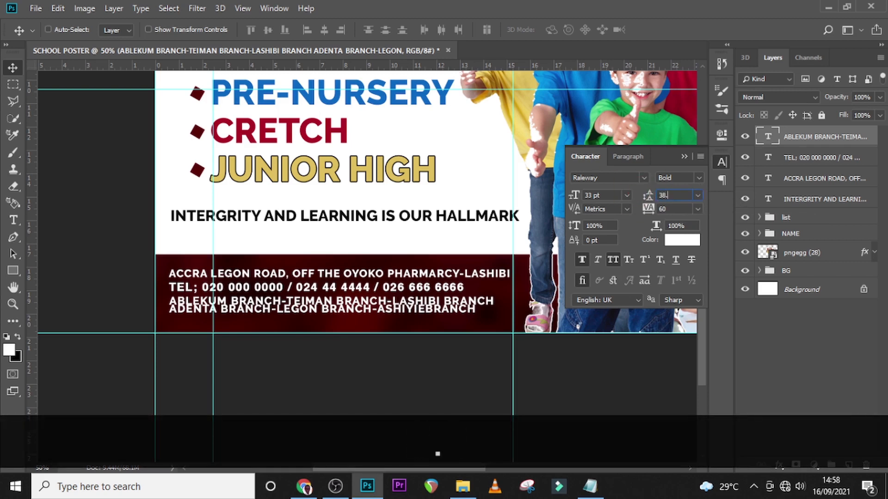
pyautogui.write('57')
pyautogui.press('Return')
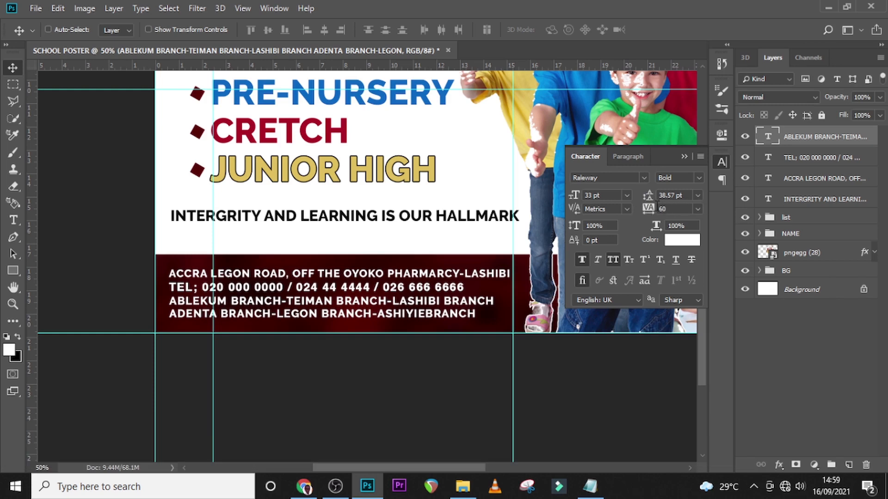
pyautogui.click(581, 261)
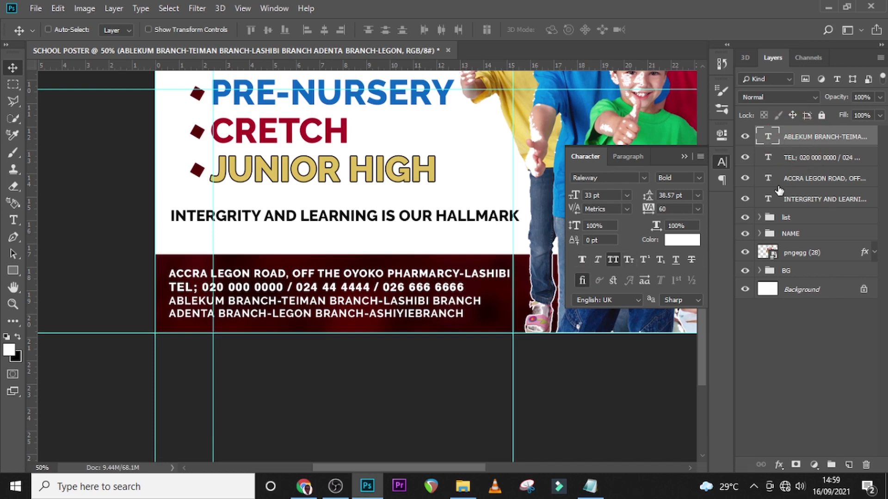
# Nudge the branch lines slightly down and the address line slightly up to space them evenly around the telephone line.
pyautogui.press('Down')
pyautogui.press('Down')
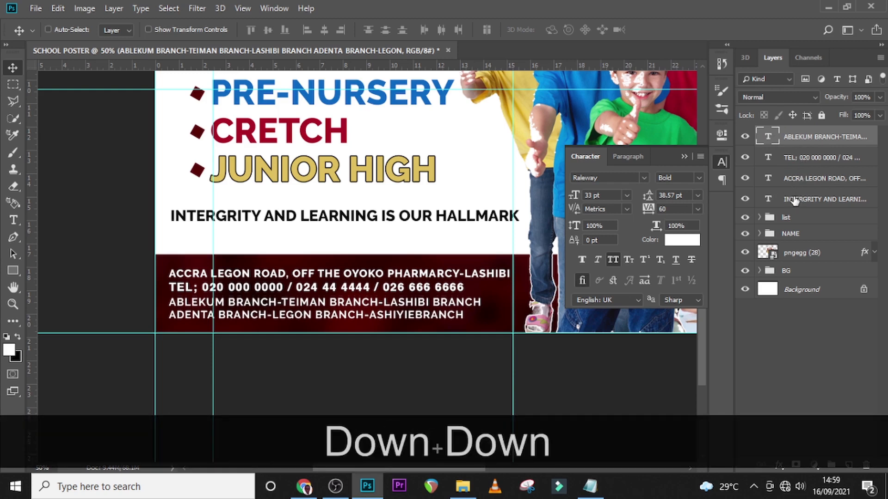
pyautogui.click(800, 184)
pyautogui.press('Up')
pyautogui.press('Up')
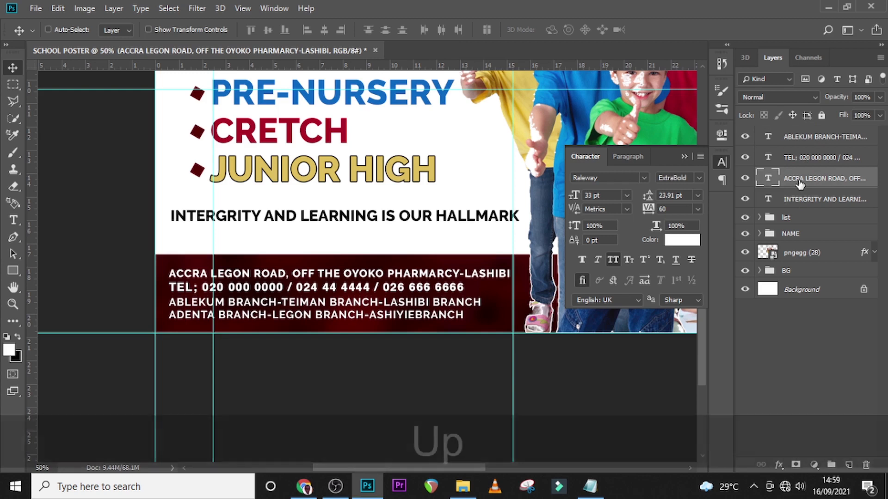
pyautogui.press('Up')
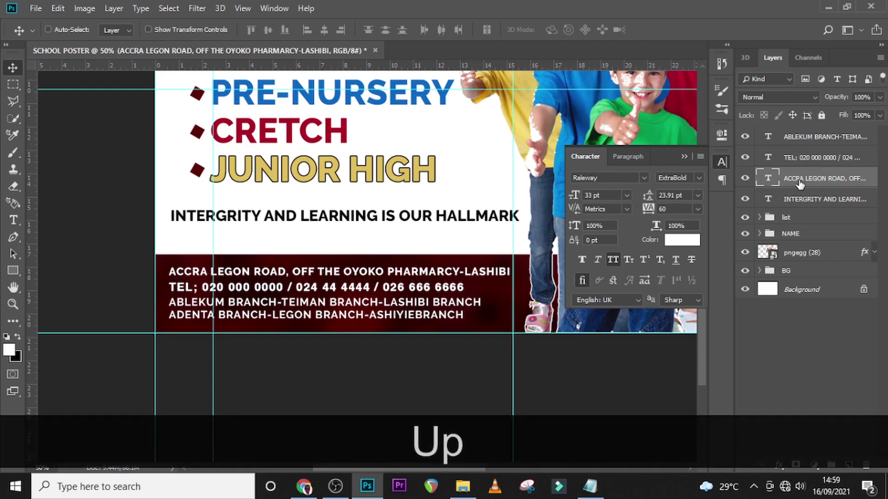
pyautogui.click(810, 140)
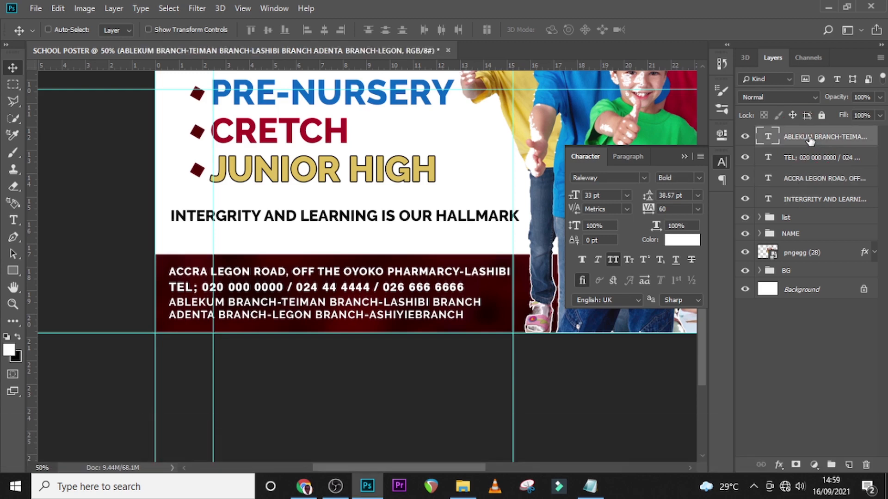
pyautogui.press('Down')
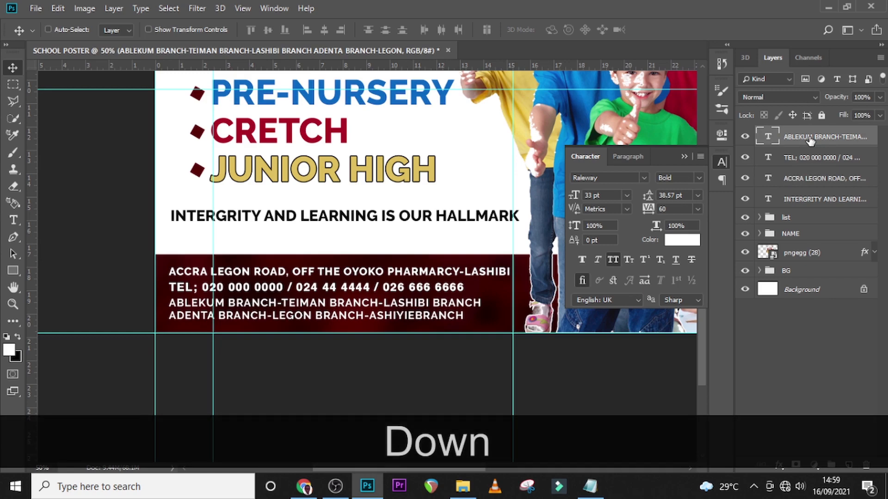
# Nudge the motto and the three footer text layers down together by a few pixels, and hide the guides.
pyautogui.keyDown('ctrl'); pyautogui.click(796, 158); pyautogui.keyUp('ctrl')
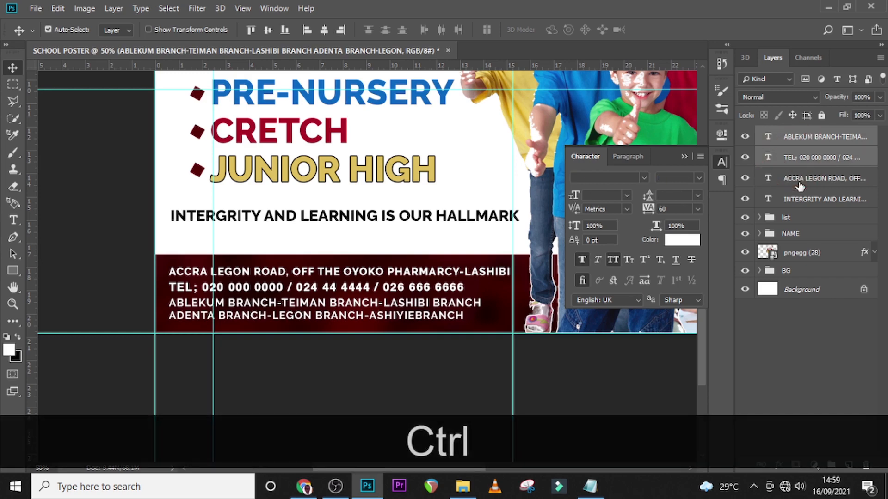
pyautogui.keyDown('ctrl'); pyautogui.click(799, 181); pyautogui.keyUp('ctrl')
pyautogui.keyDown('ctrl'); pyautogui.click(805, 196); pyautogui.keyUp('ctrl')
pyautogui.hotkey('ctrl', '0')
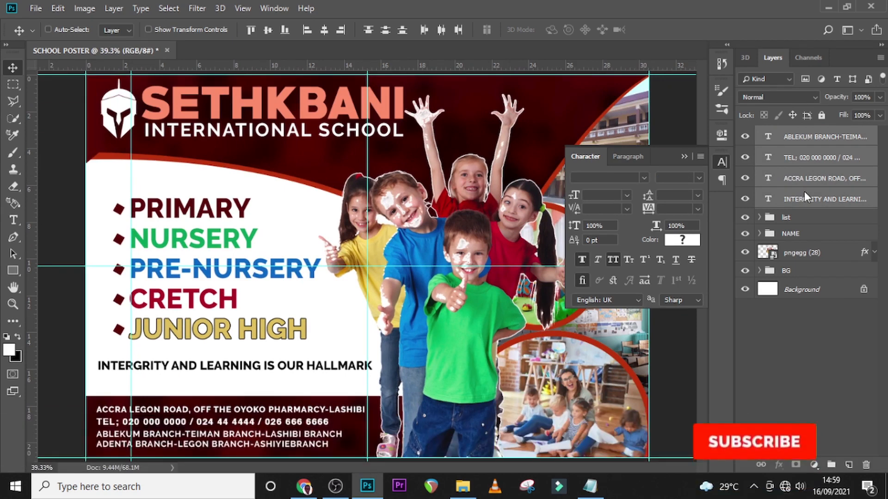
pyautogui.press('Down')
pyautogui.press('Down')
pyautogui.press('Down')
pyautogui.hotkey('ctrl', 'h')
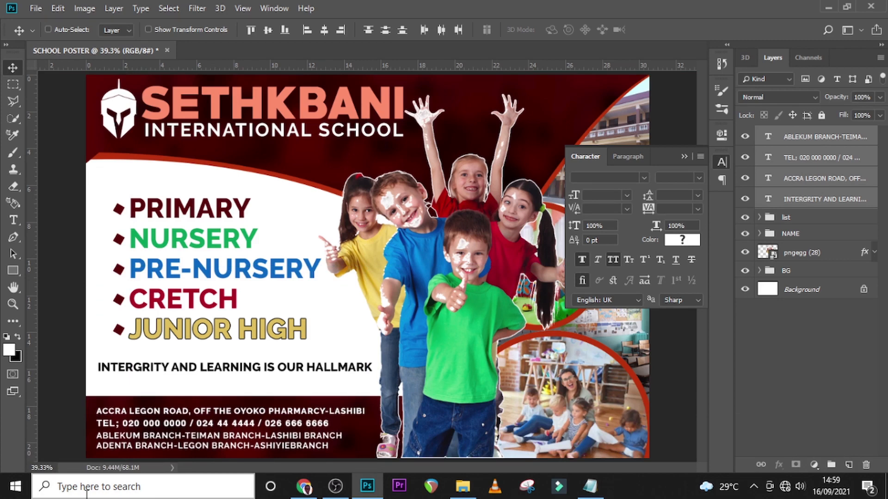
# Group the motto, address, telephone and branch text layers and name the group DETAILS.
pyautogui.click(783, 199)
pyautogui.keyDown('shift'); pyautogui.click(792, 135); pyautogui.keyUp('shift')
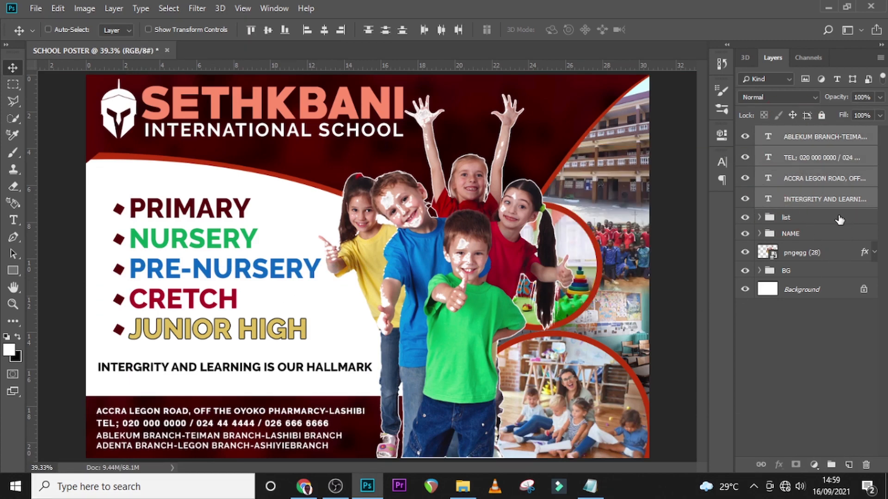
pyautogui.hotkey('ctrl', 'g')
pyautogui.doubleClick(794, 134)
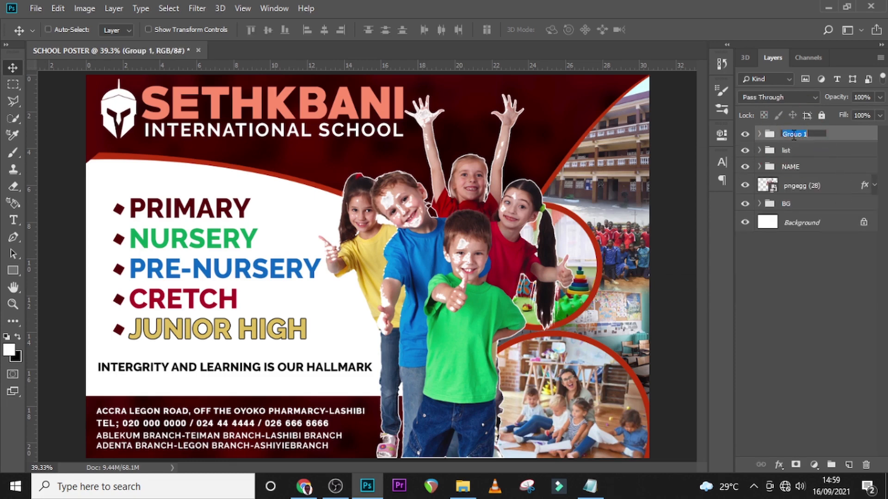
pyautogui.write('DETAILS')
pyautogui.press('Return')
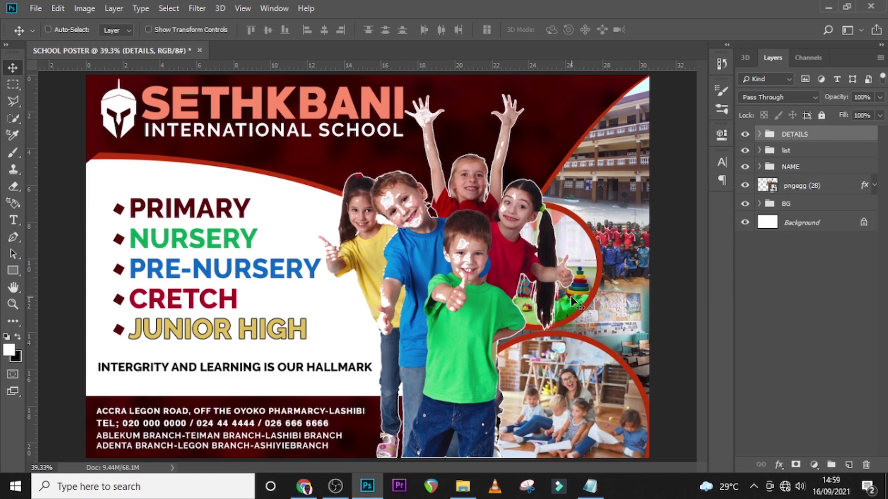
# Hide the layer effects of the children cutout layer, pngegg (28), to remove its outline.
pyautogui.click(875, 186)
pyautogui.click(772, 202)
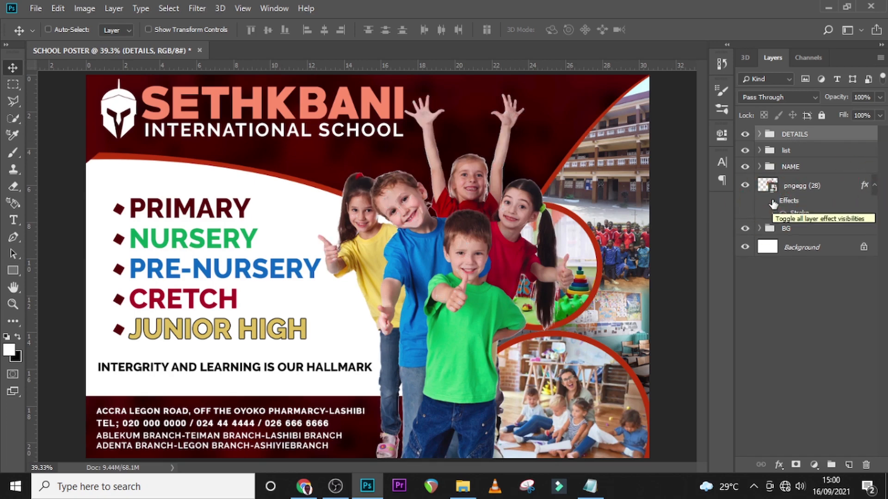
# Collapse the children cutout layer's effects list and add a Gradient Map adjustment layer above the DETAILS group.
pyautogui.click(873, 185)
pyautogui.click(789, 135)
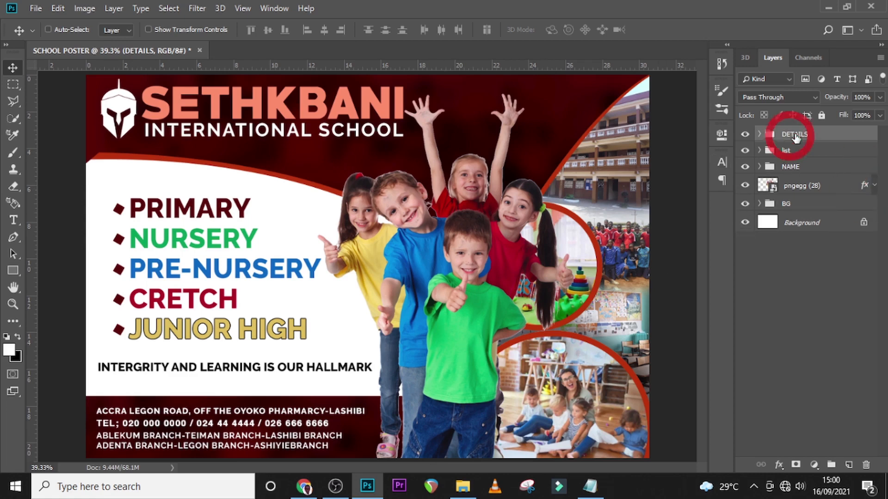
pyautogui.click(815, 465)
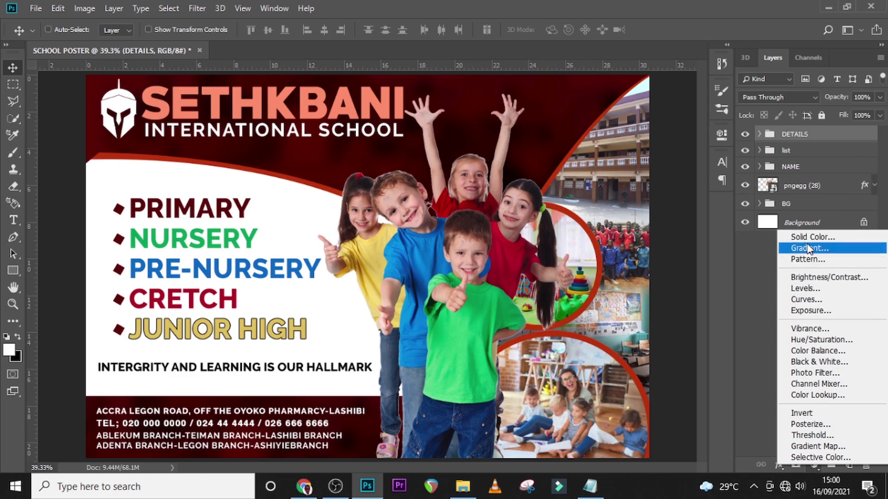
pyautogui.click(816, 446)
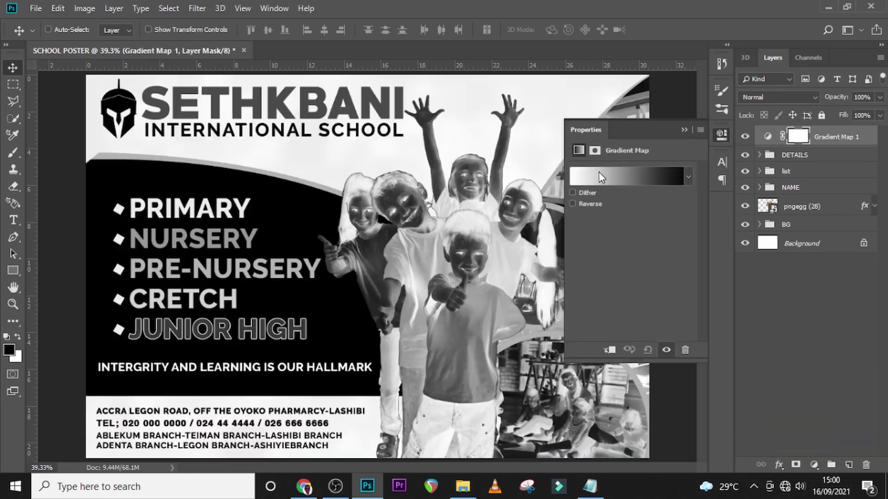
# Set the starting colour stop of the gradient map, at location 0%, to dark purple 290A59.
pyautogui.click(598, 174)
pyautogui.doubleClick(307, 273)
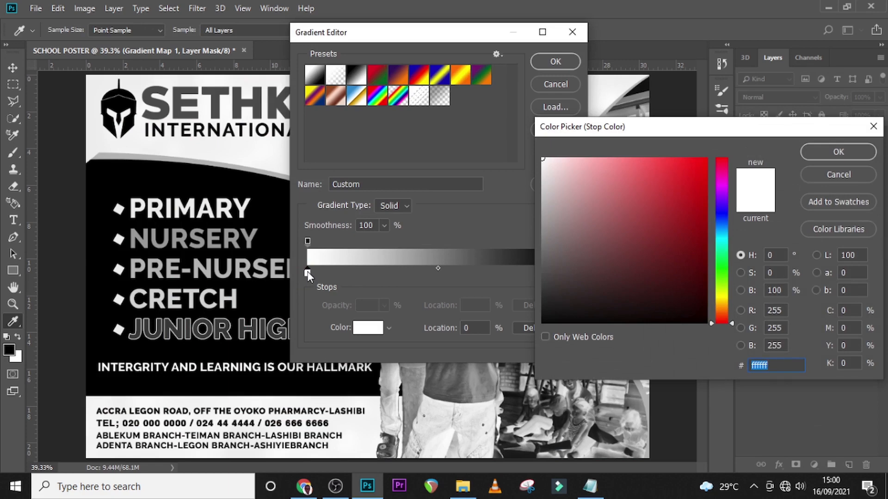
pyautogui.write('29')
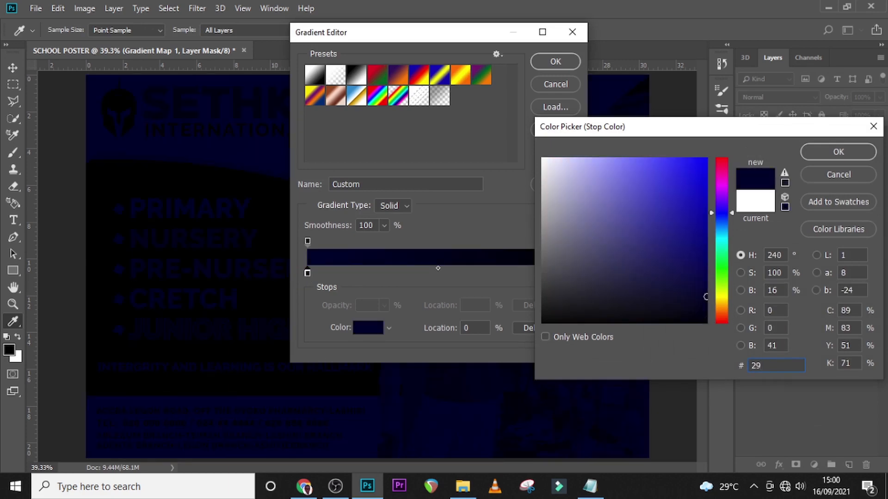
pyautogui.write('0A')
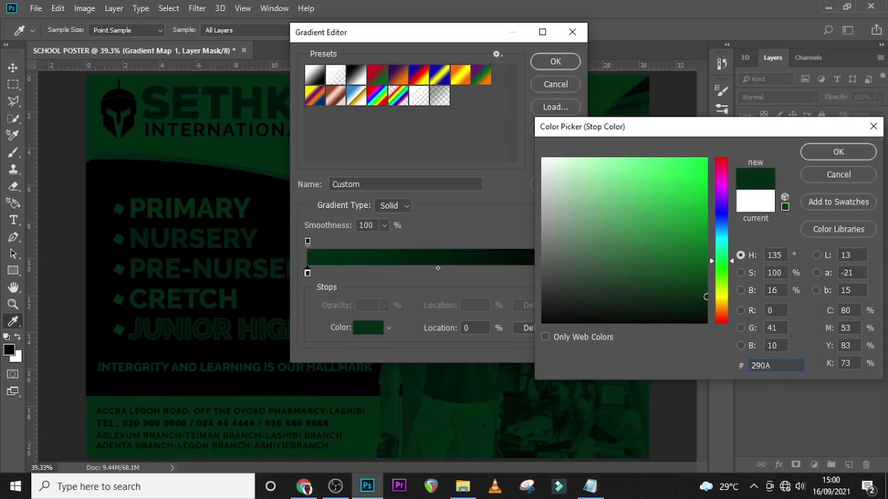
pyautogui.write('59')
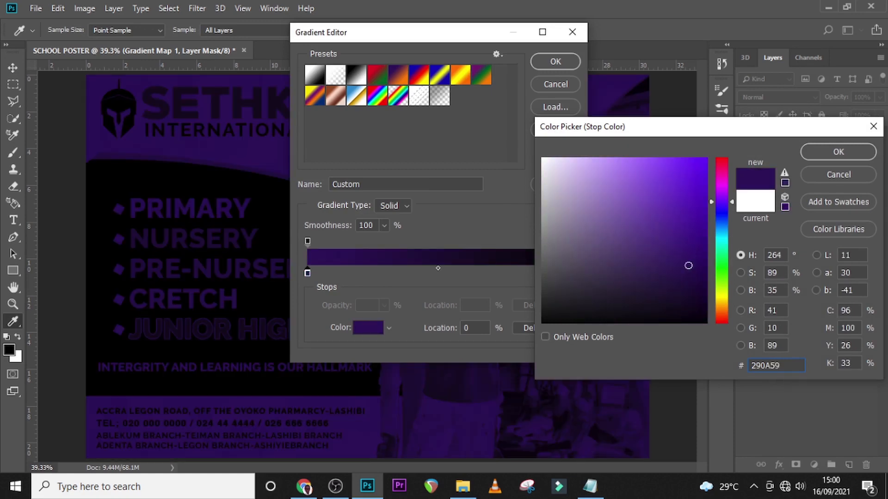
pyautogui.click(856, 150)
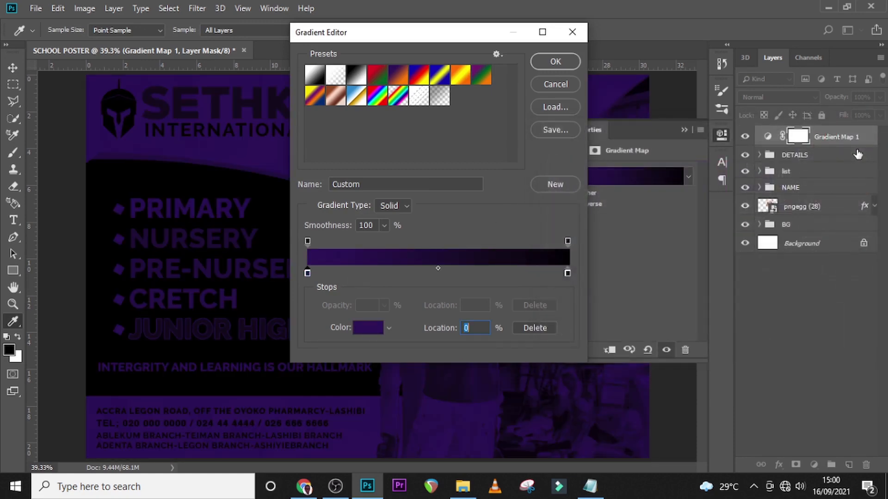
# Set the gradient map's end colour stop, at location 100%, to orange FF7C00 and accept the gradient.
pyautogui.doubleClick(568, 273)
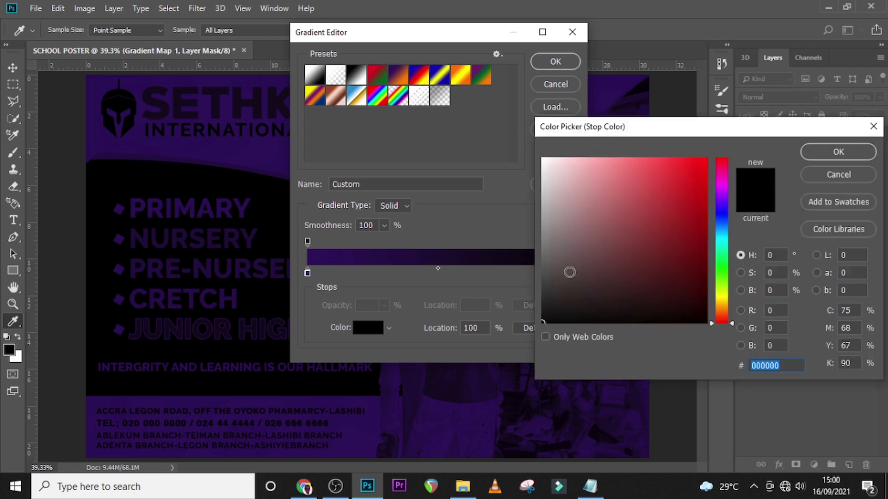
pyautogui.write('FF')
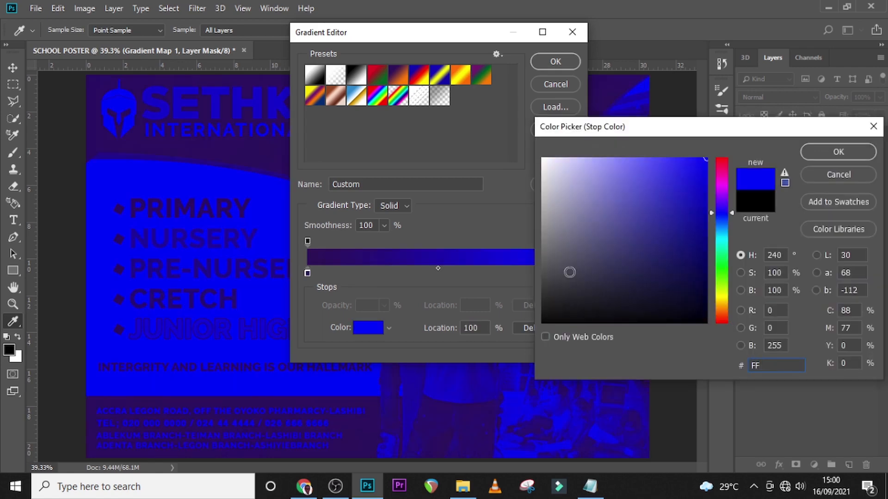
pyautogui.write('7C')
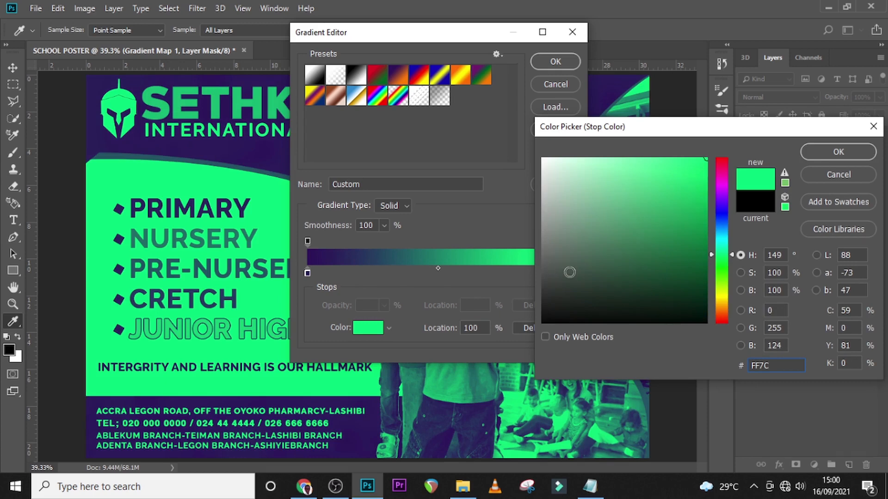
pyautogui.write('00')
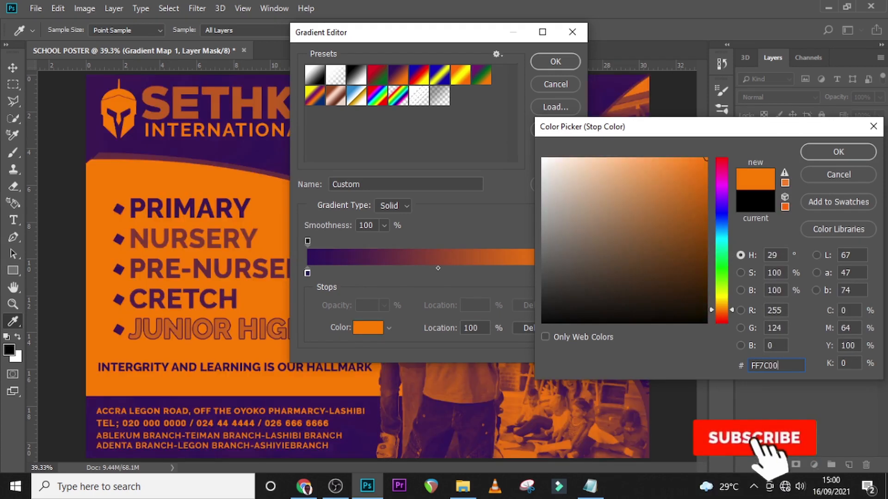
pyautogui.click(835, 151)
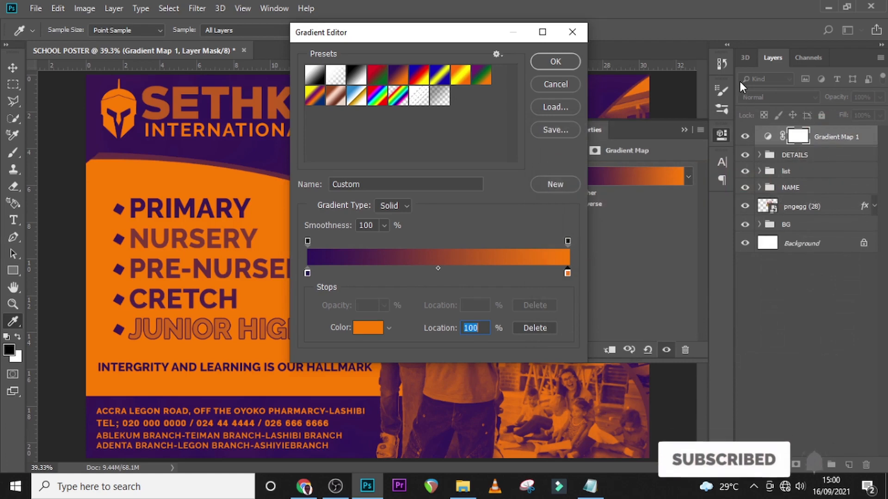
pyautogui.click(559, 63)
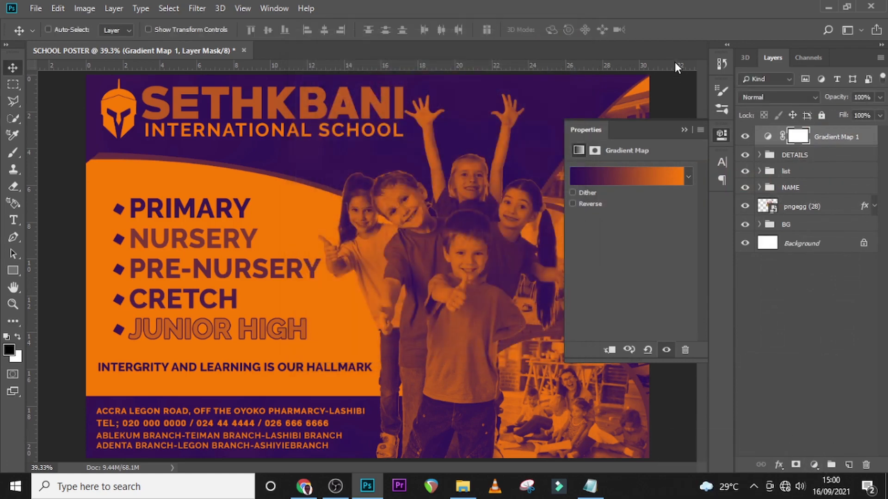
# Set the gradient map layer to Soft Light blending at 60% opacity, and compare the poster with and without it.
pyautogui.click(759, 95)
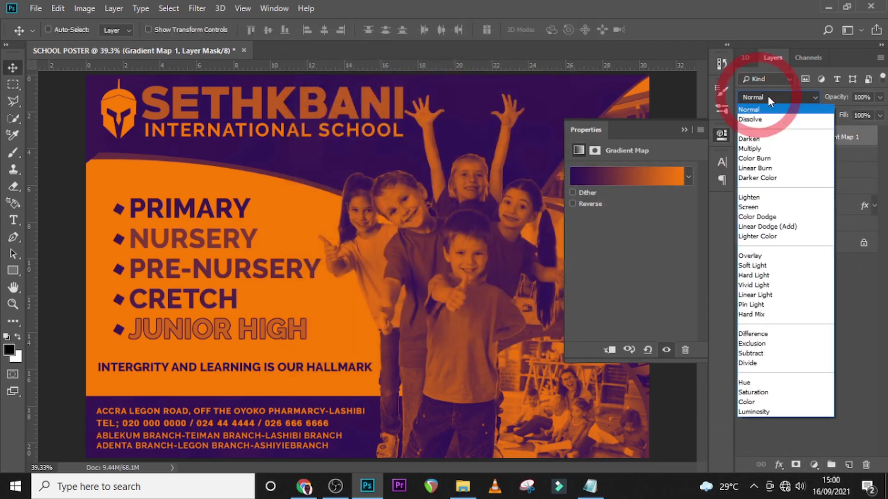
pyautogui.click(754, 265)
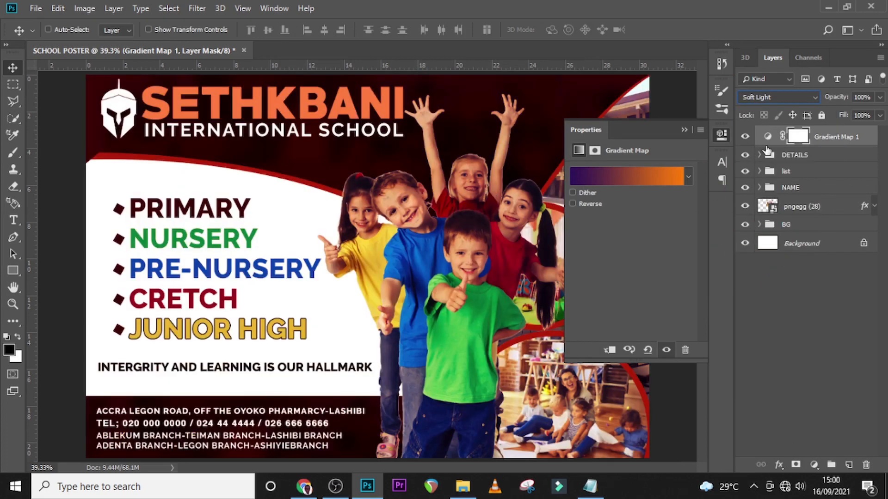
pyautogui.click(825, 95)
pyautogui.write('60')
pyautogui.press('Return')
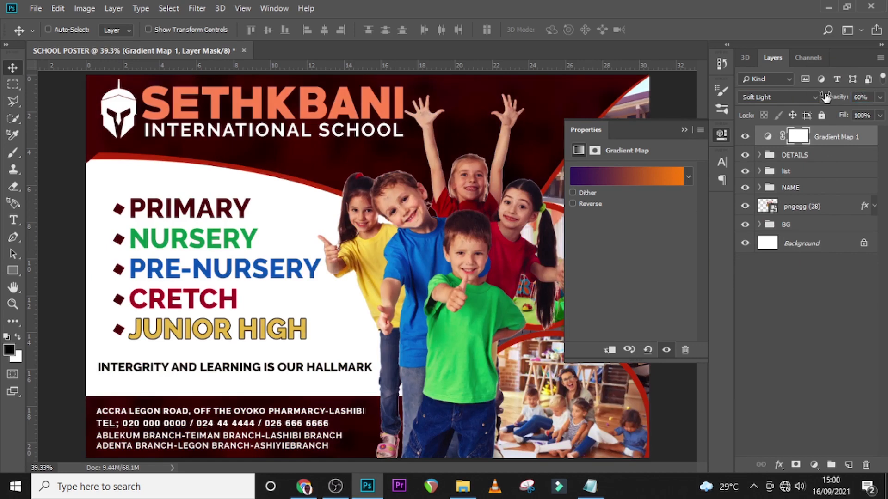
pyautogui.click(684, 130)
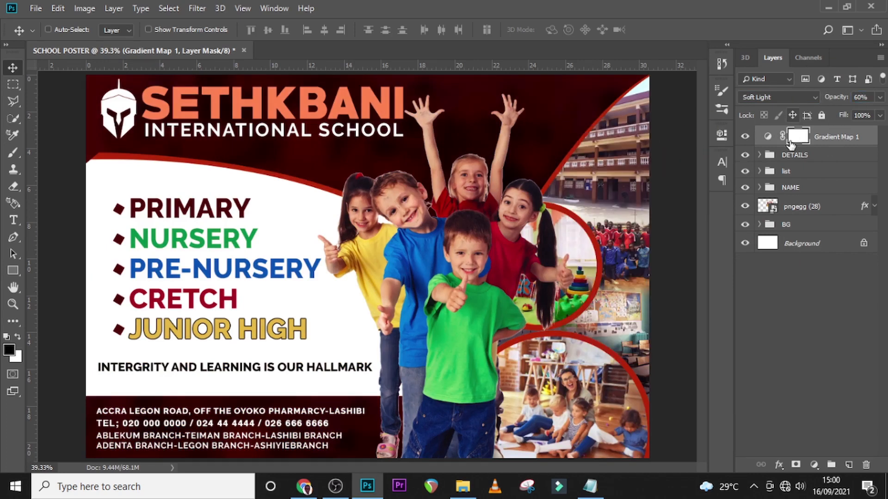
pyautogui.click(742, 137)
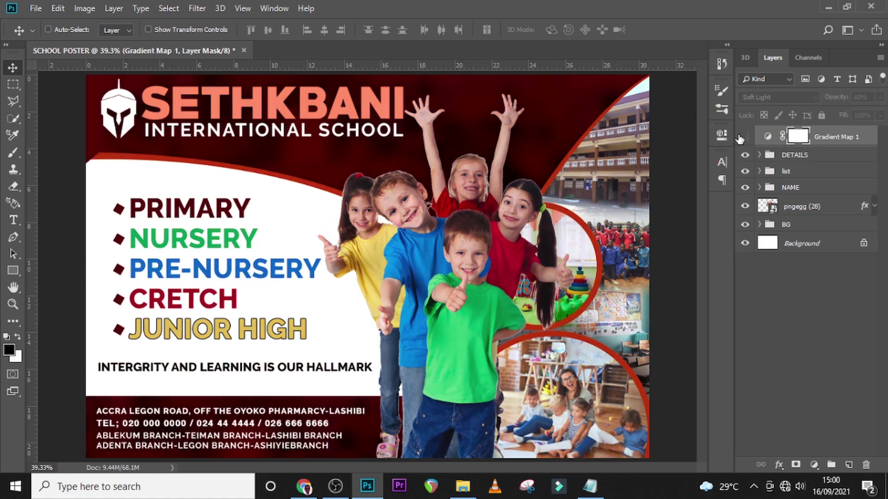
pyautogui.click(740, 138)
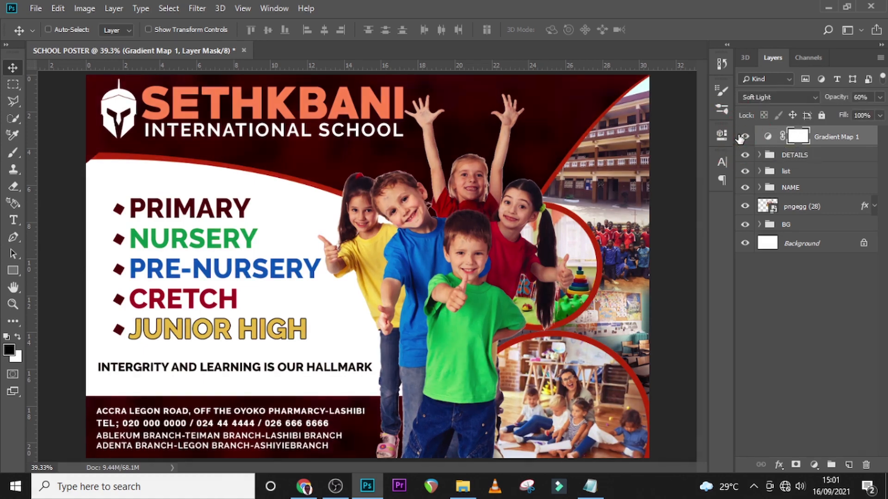